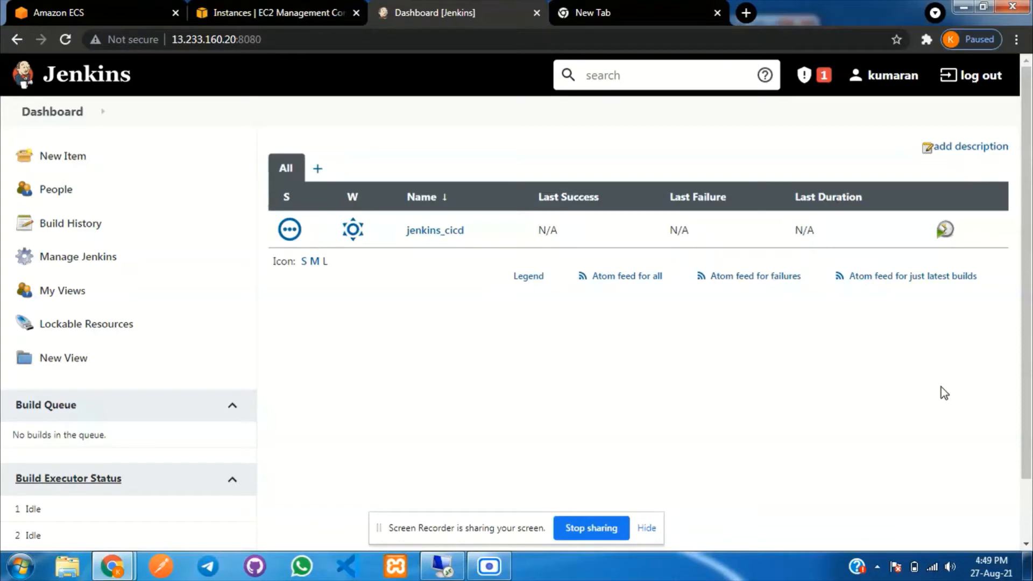
- Start a new task definition in Amazon ECS with the EC2 launch type and proceed to its configuration
left_click(121, 12)
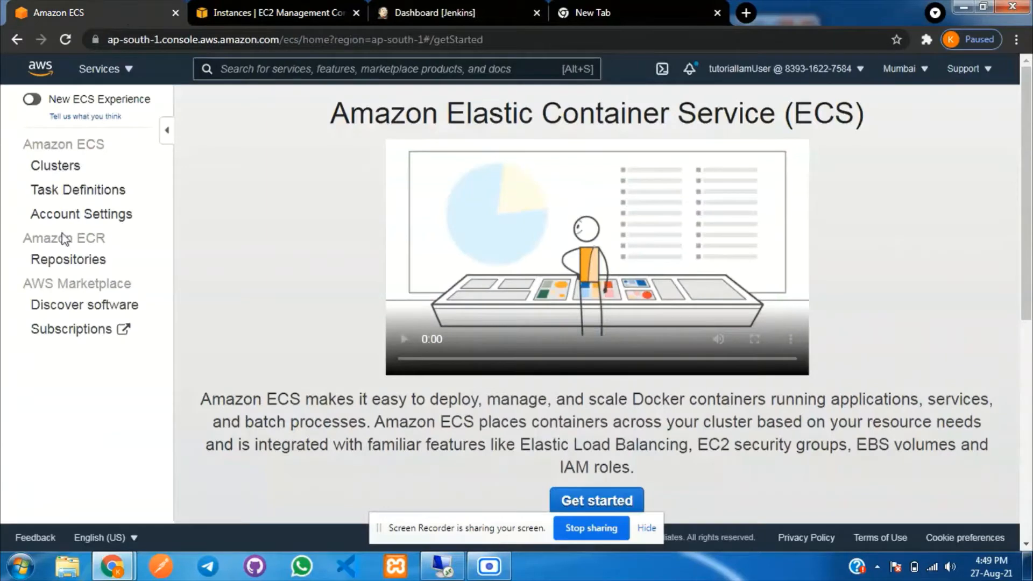
left_click(90, 190)
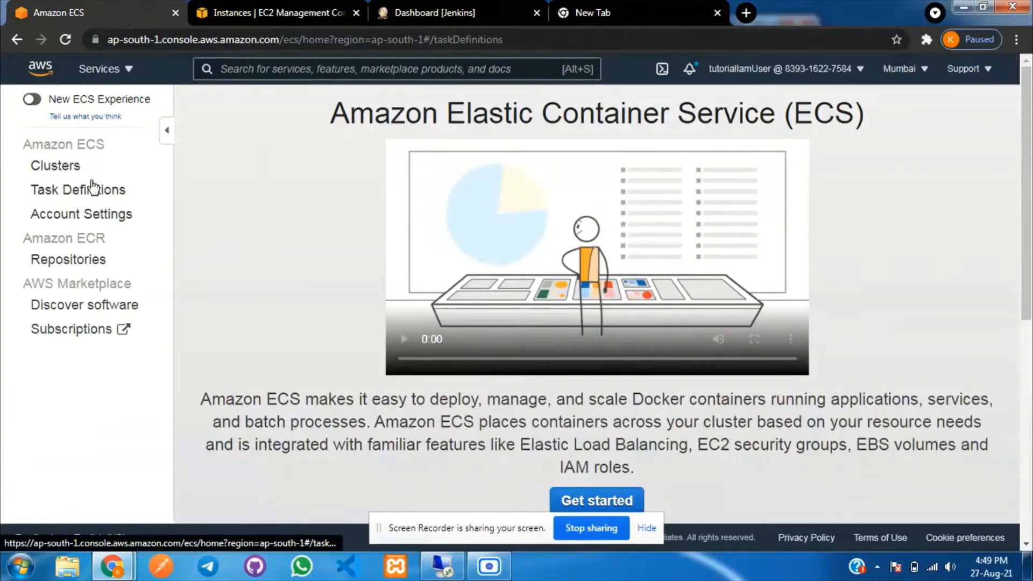
left_click(290, 221)
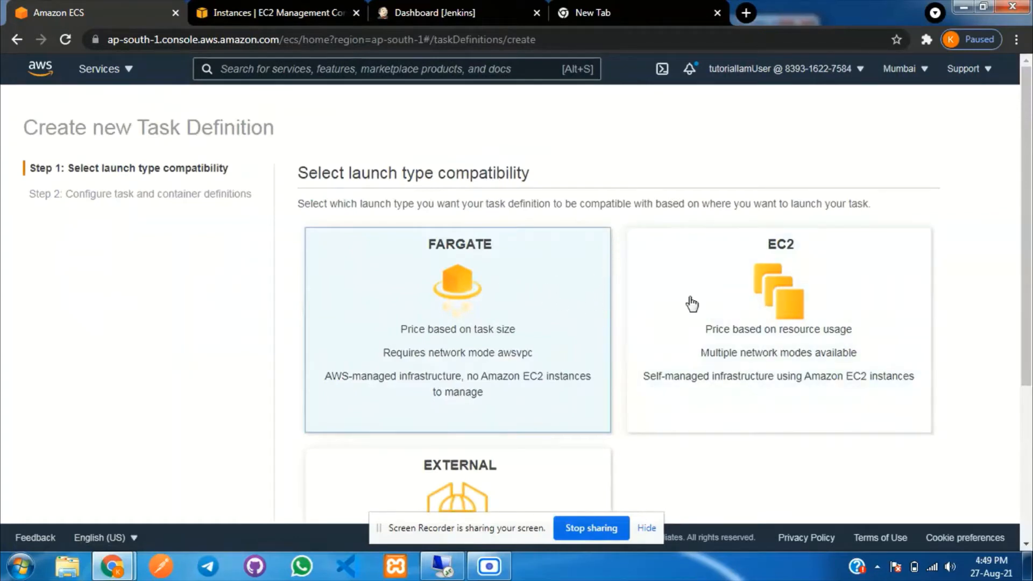
left_click(809, 291)
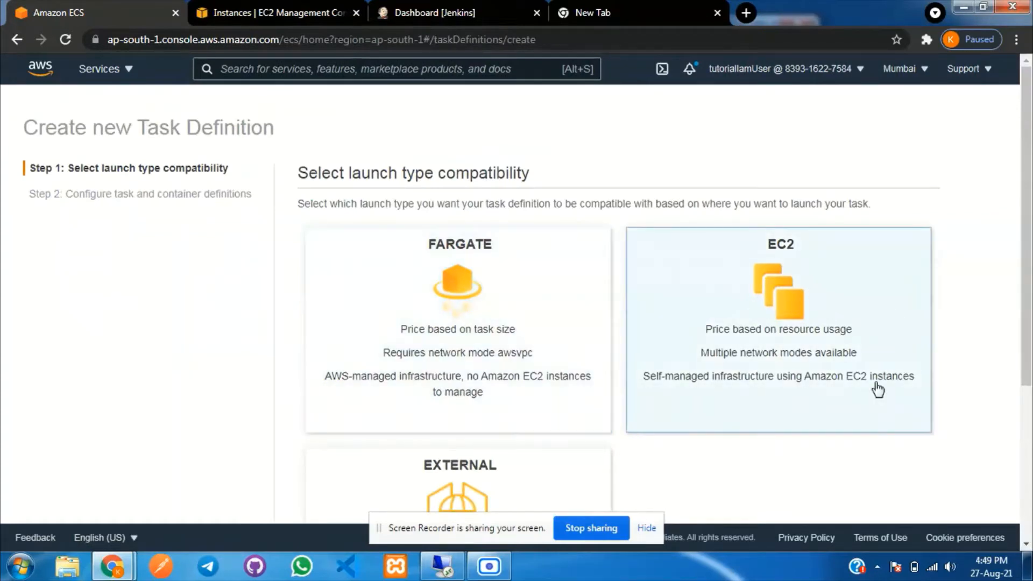
scroll(887, 409, "down", 5)
left_click(928, 488)
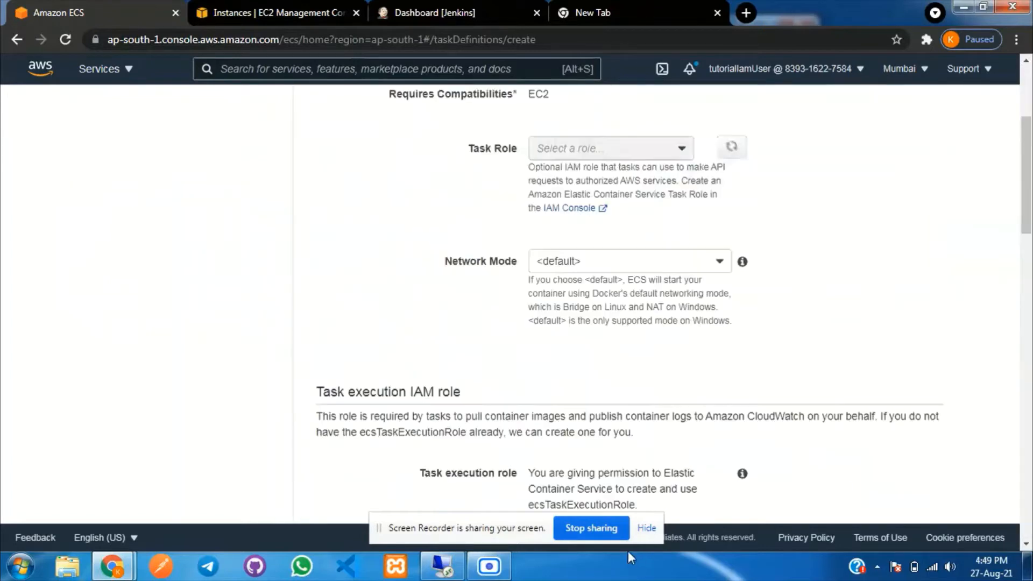
- Name the task definition mytask and choose ecsTaskExecutionRole as its task role
scroll(594, 249, "up", 4)
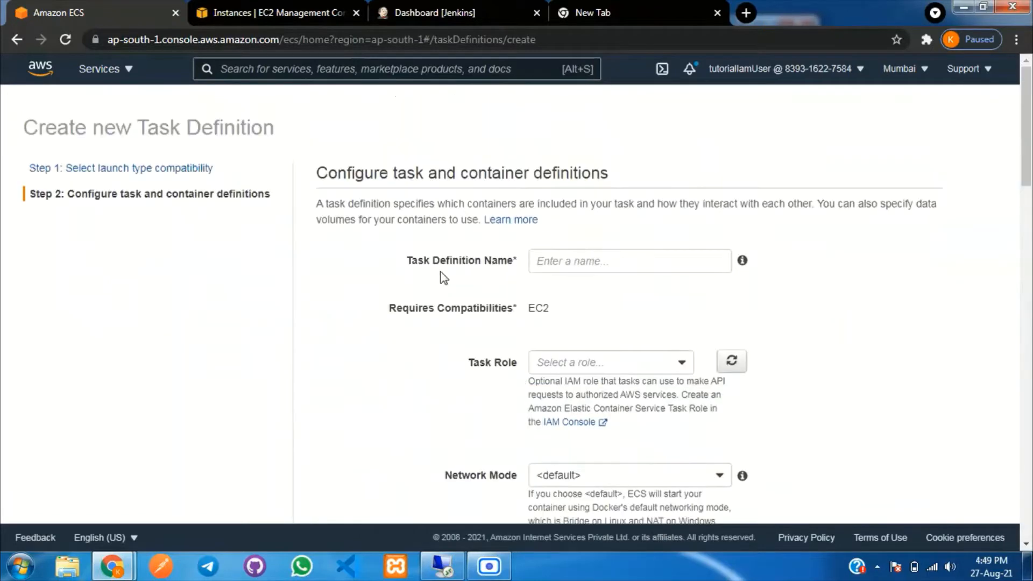
left_click(565, 266)
type("m")
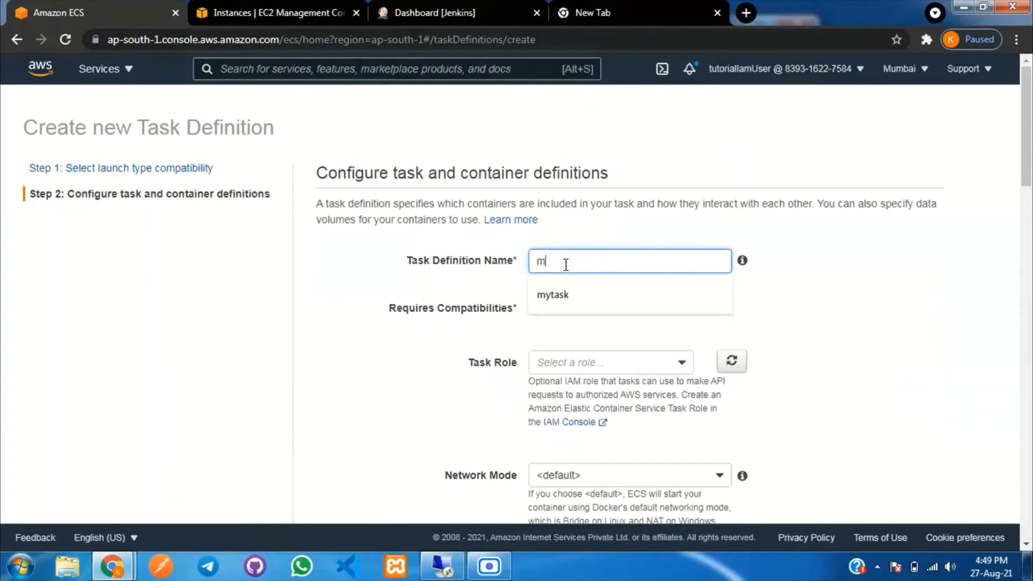
type("ytask")
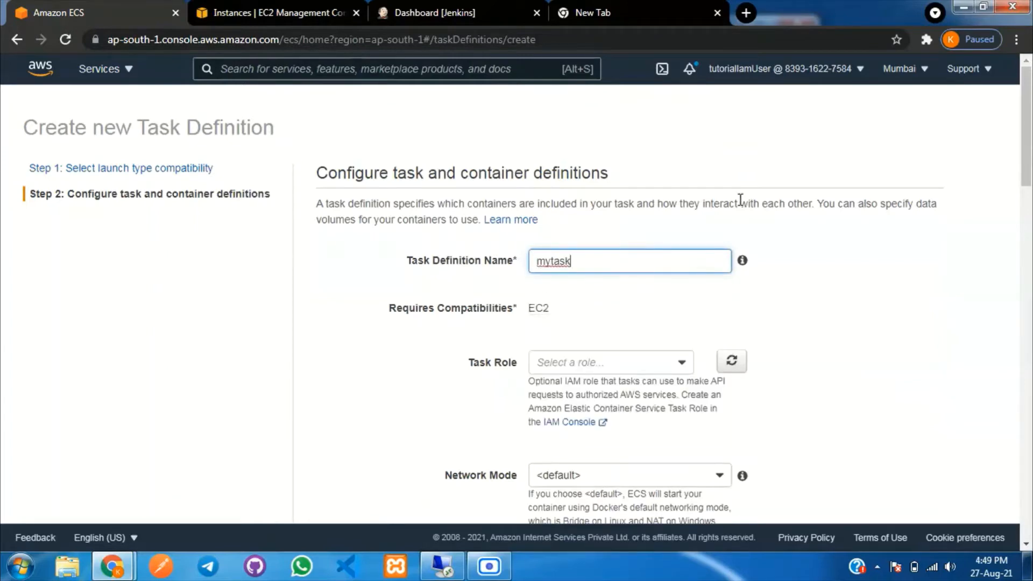
left_click(584, 363)
left_click(583, 405)
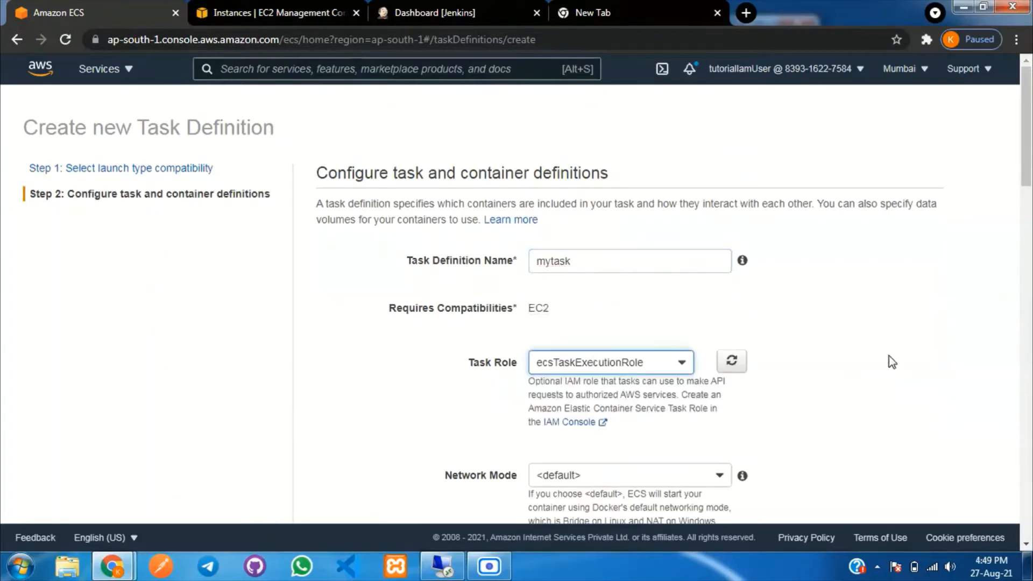
- Set the task execution role to ecsTaskExecutionRole, leave the task size blank, and open the form for adding a container
scroll(733, 388, "down", 5)
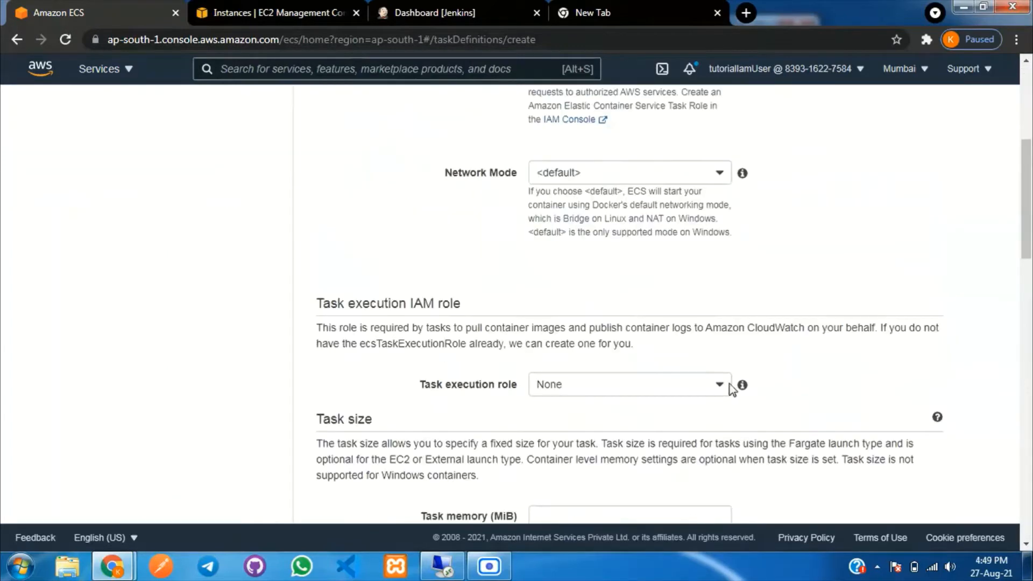
left_click(612, 390)
left_click(591, 428)
scroll(871, 296, "down", 4)
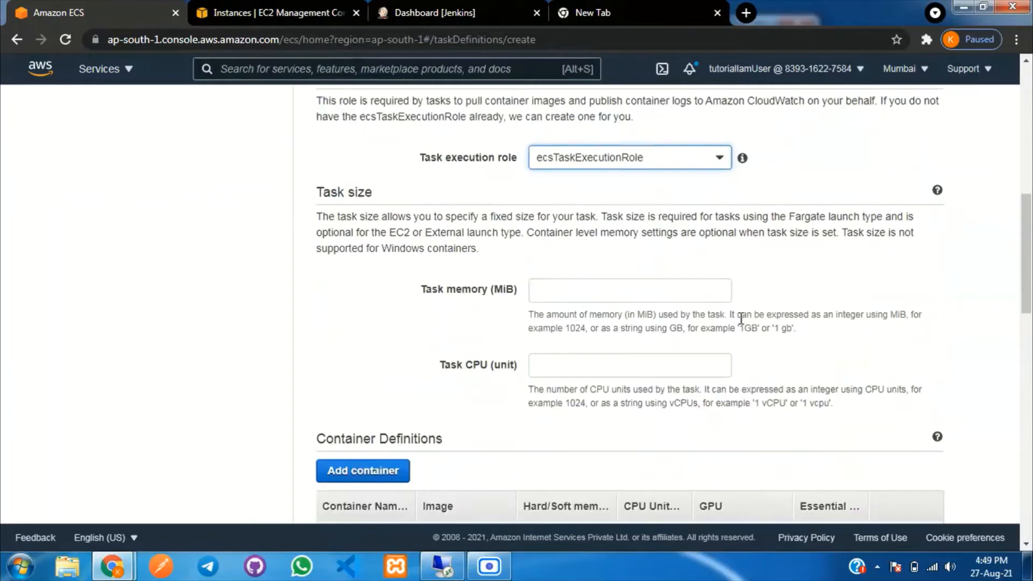
left_click(582, 289)
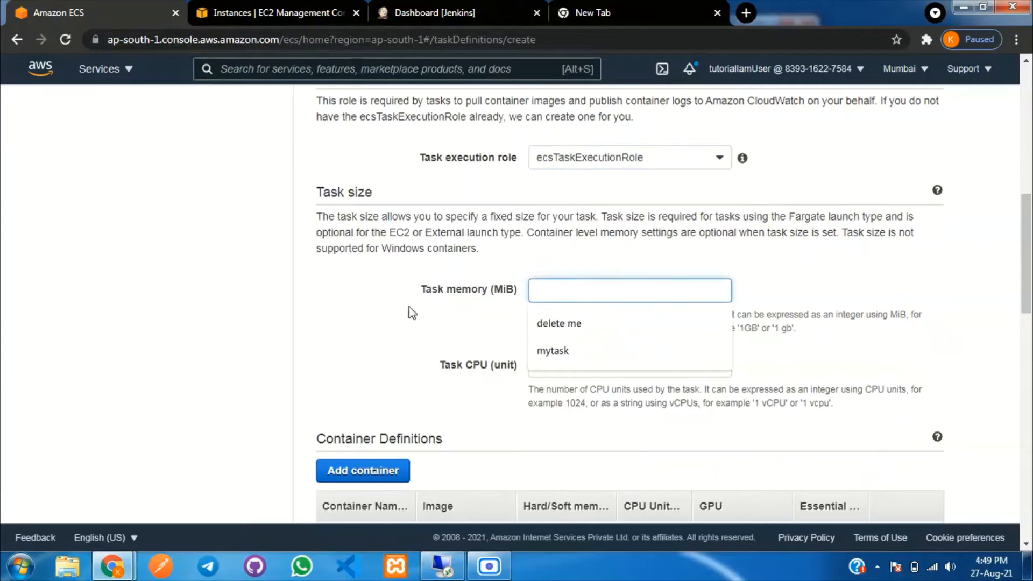
left_click(399, 348)
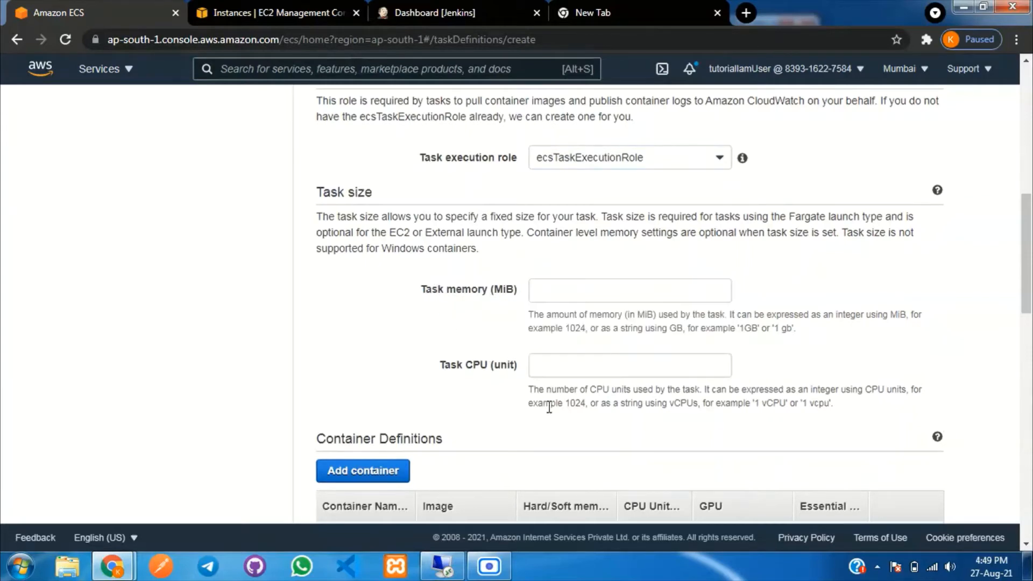
scroll(523, 390, "down", 3)
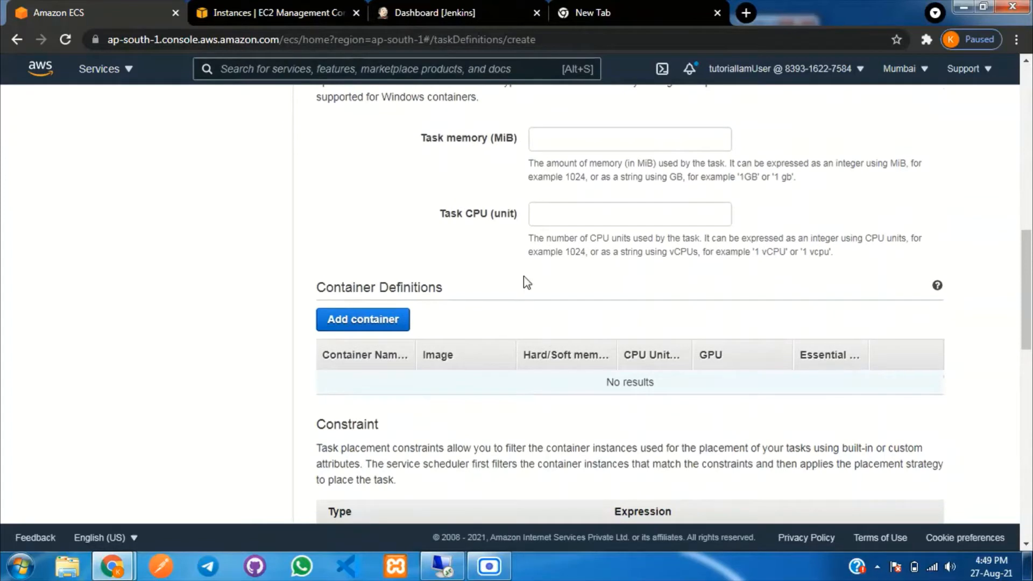
left_click(370, 322)
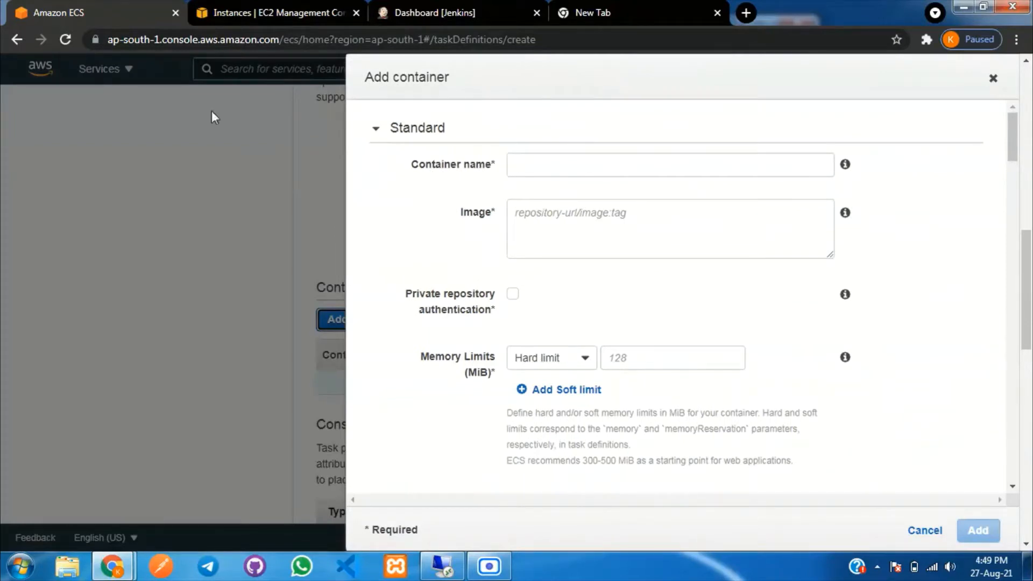
- In a duplicate tab, copy the service-1 image URI from the ECR repository myrepo, and enter it as the container's image
right_click(79, 7)
left_click(178, 120)
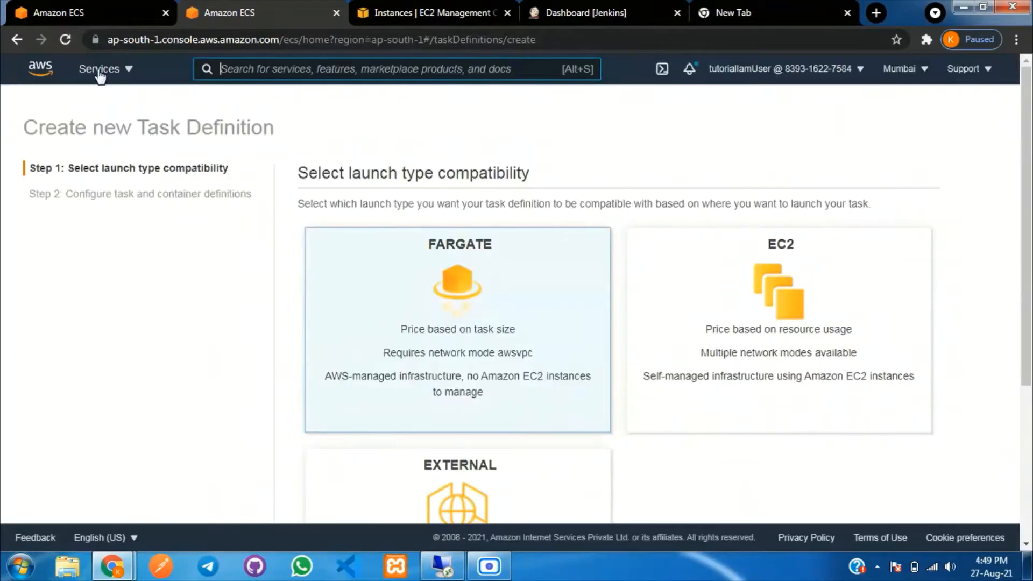
left_click(99, 70)
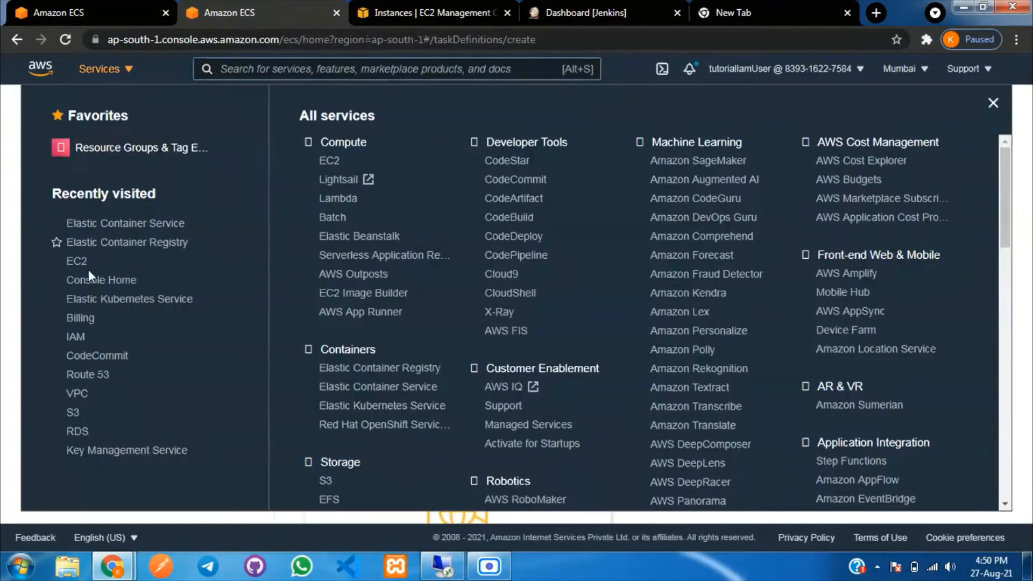
left_click(125, 242)
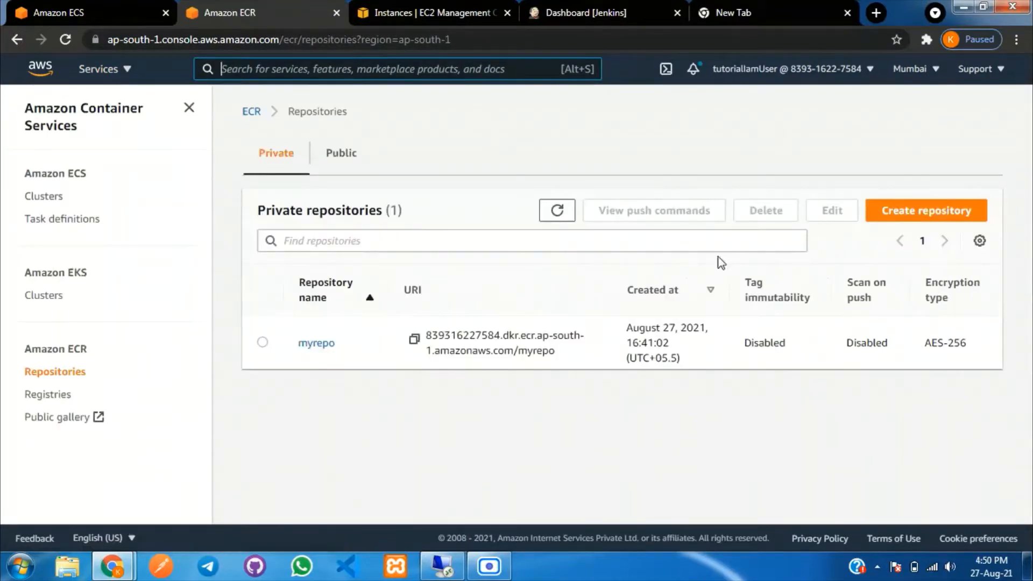
left_click(316, 343)
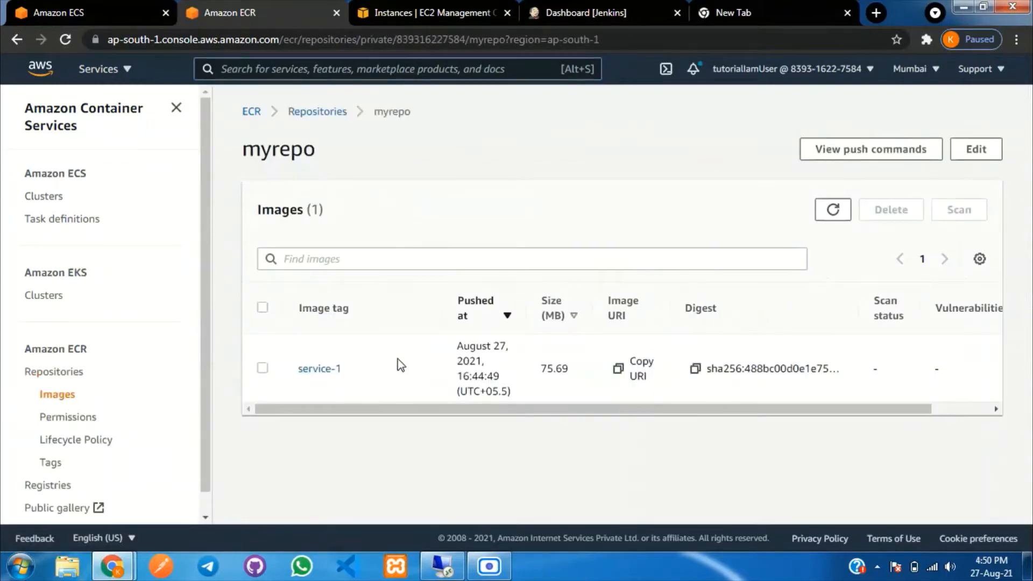
left_click(618, 368)
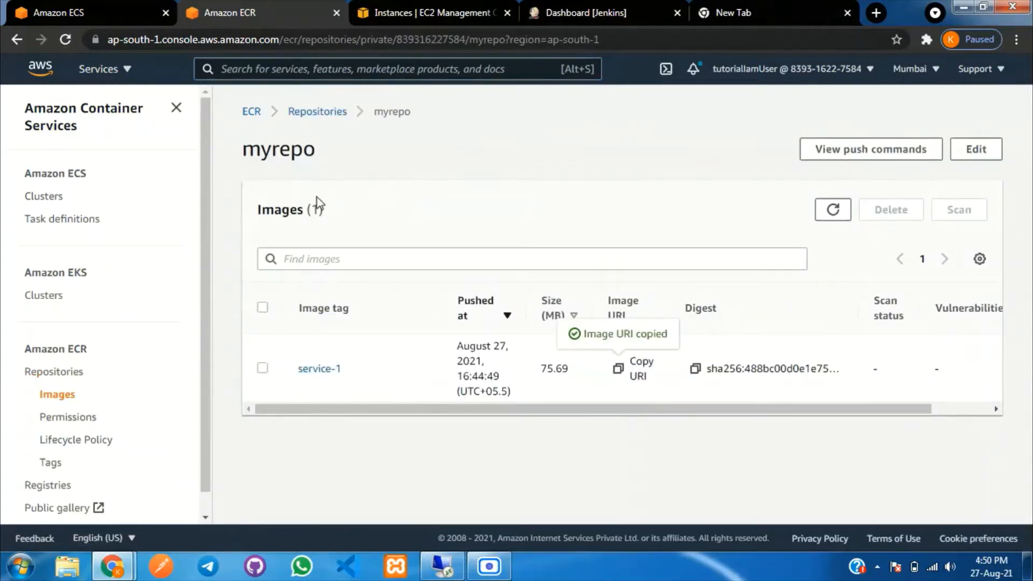
left_click(92, 12)
left_click(621, 228)
key("ctrl+v")
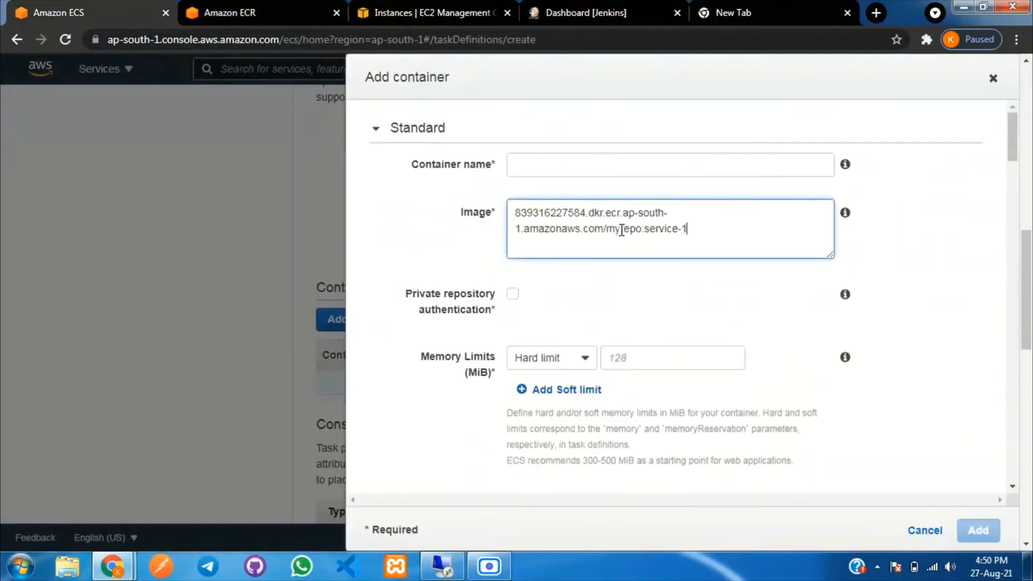
- Copy the ECR repository's name and use it as the container name, myrepo
left_click(245, 11)
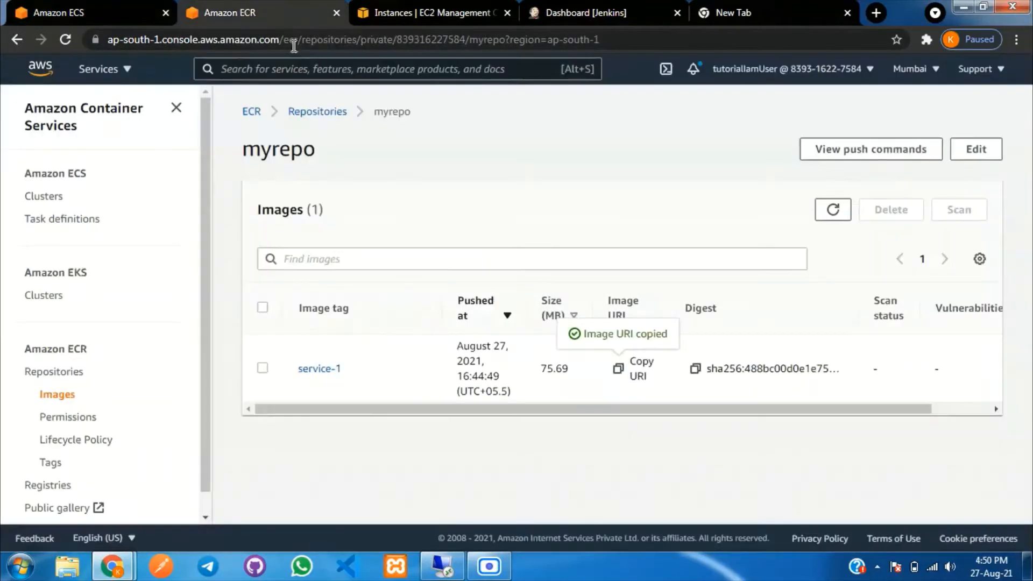
left_click_drag(318, 149, 221, 151)
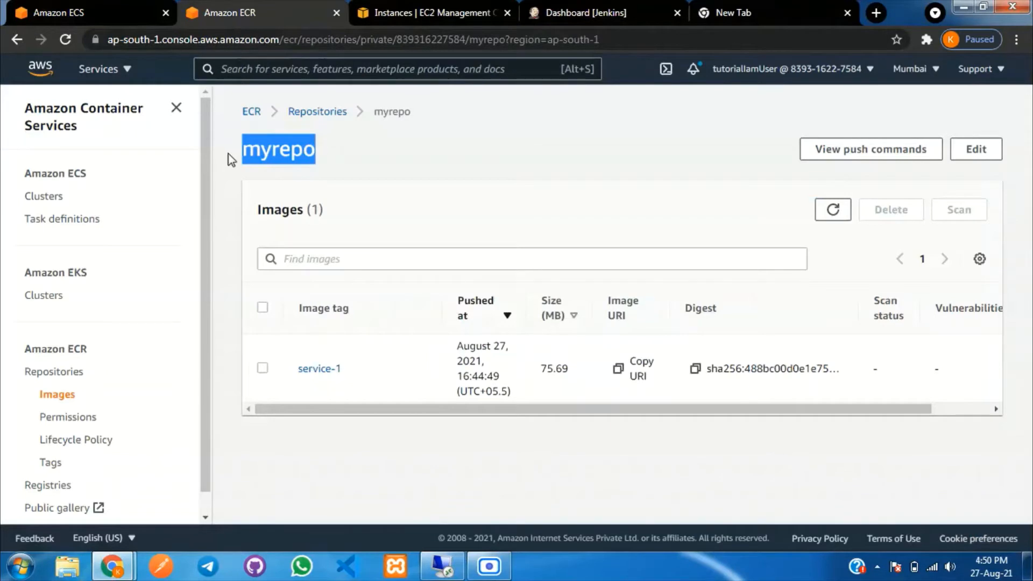
left_click(101, 6)
left_click(566, 168)
key("ctrl+v")
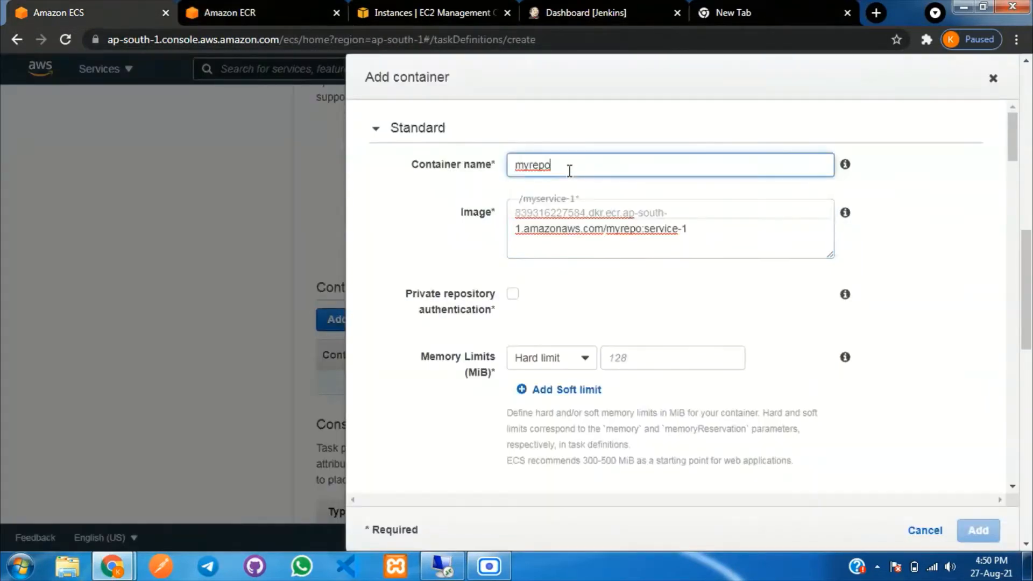
left_click(941, 213)
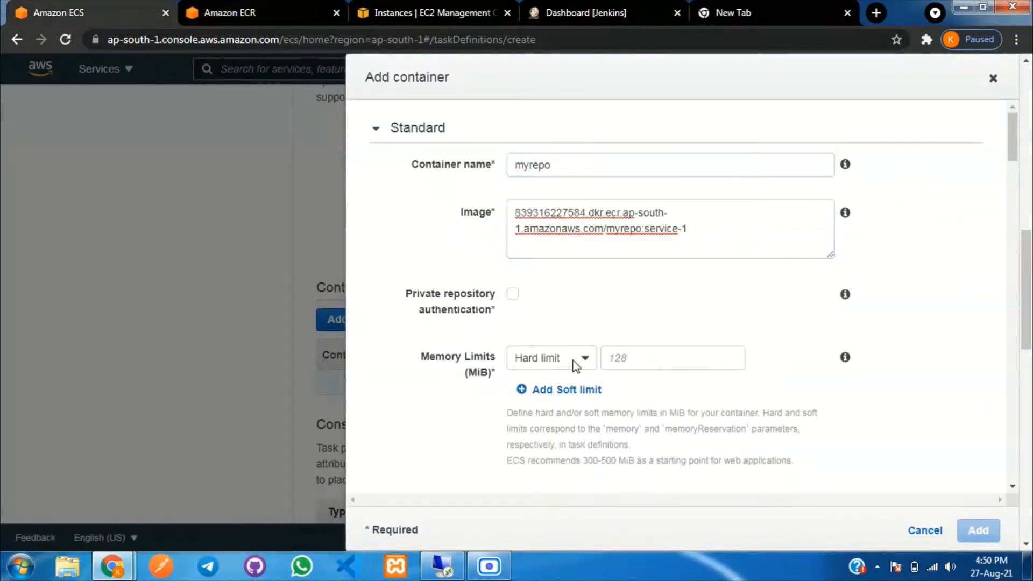
- Give the container a soft memory limit of 300 MiB
left_click(574, 364)
left_click(565, 403)
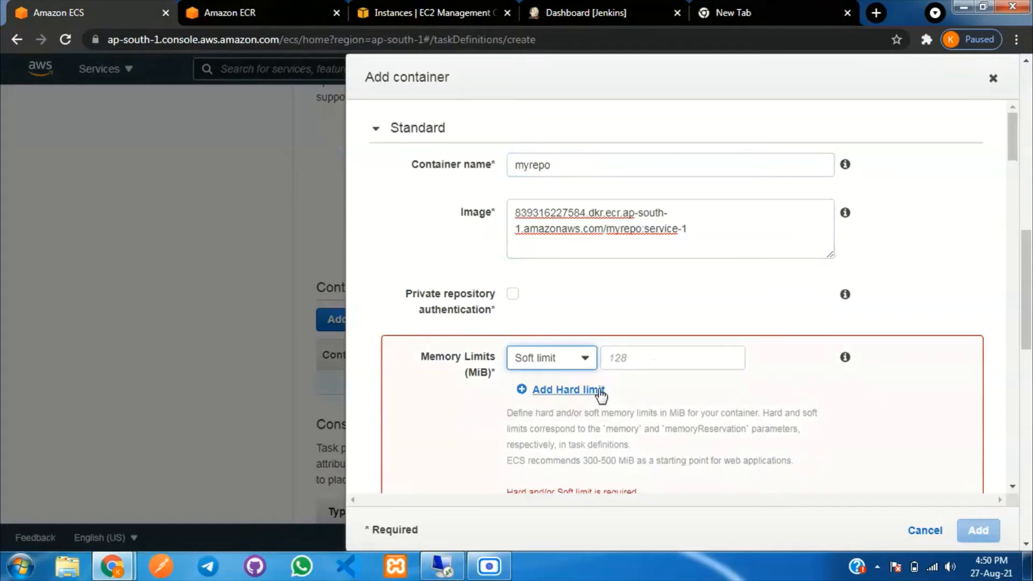
left_click(635, 357)
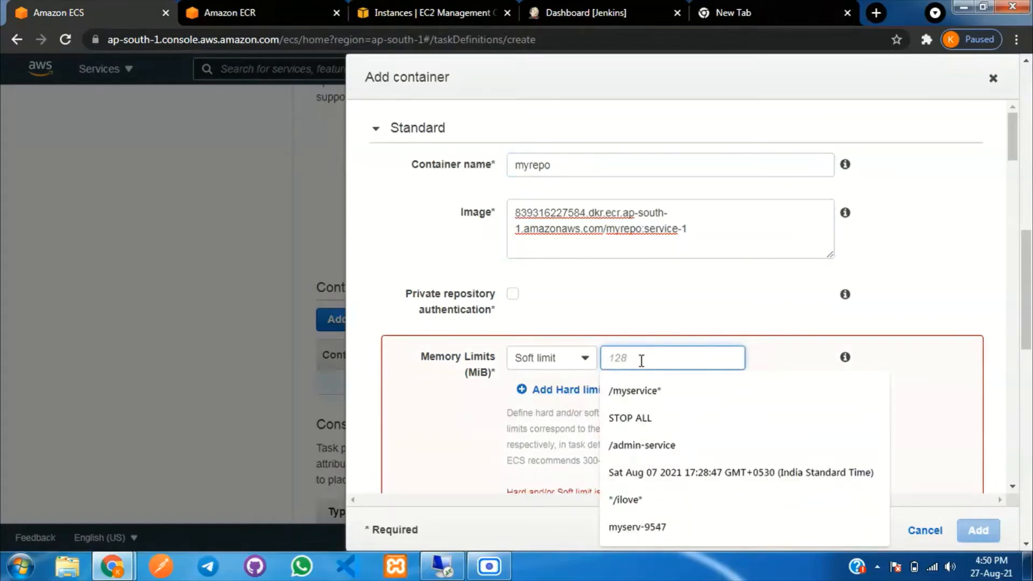
type("300")
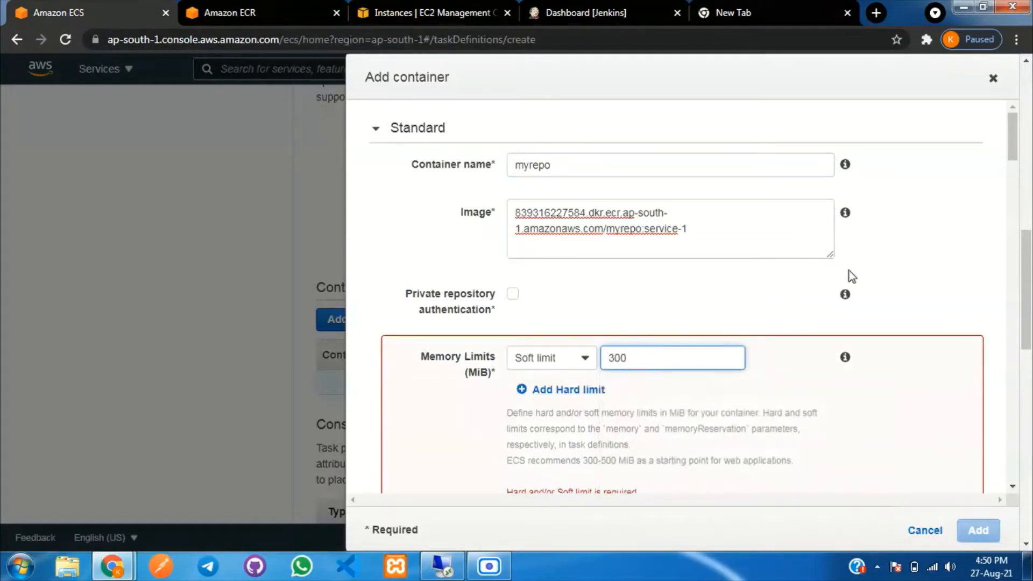
left_click(910, 350)
- For the port mapping, switch to the jenkins-proj project in Visual Studio Code and examine the deployment folder's Dockerfile for the exposed port
scroll(893, 304, "down", 4)
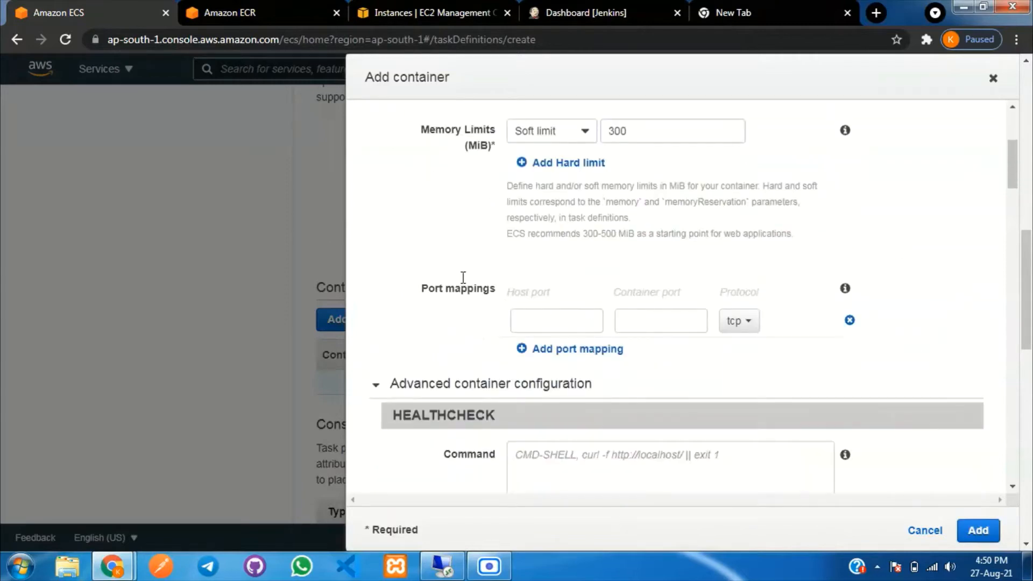
left_click_drag(509, 291, 542, 293)
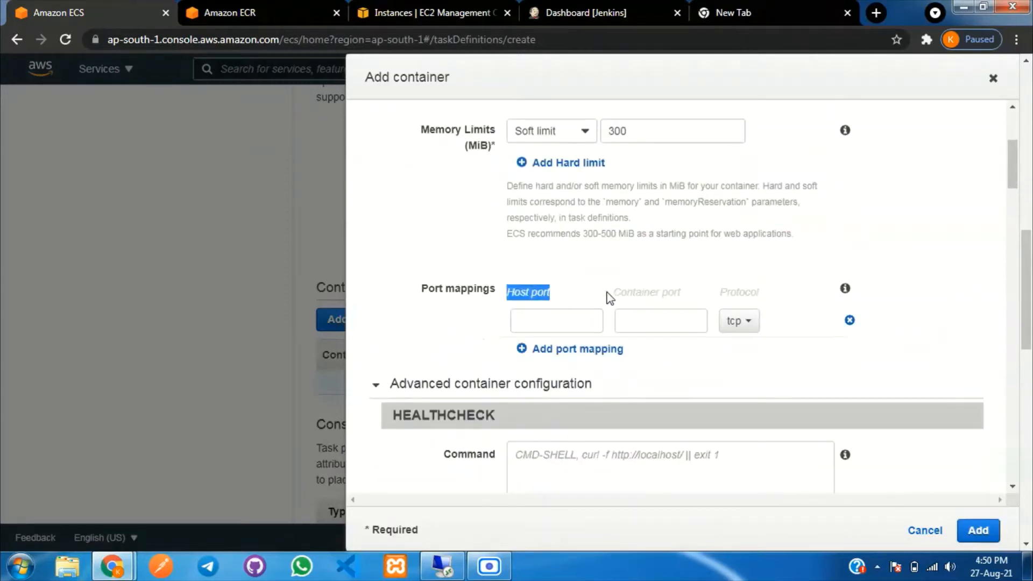
left_click_drag(620, 293, 699, 294)
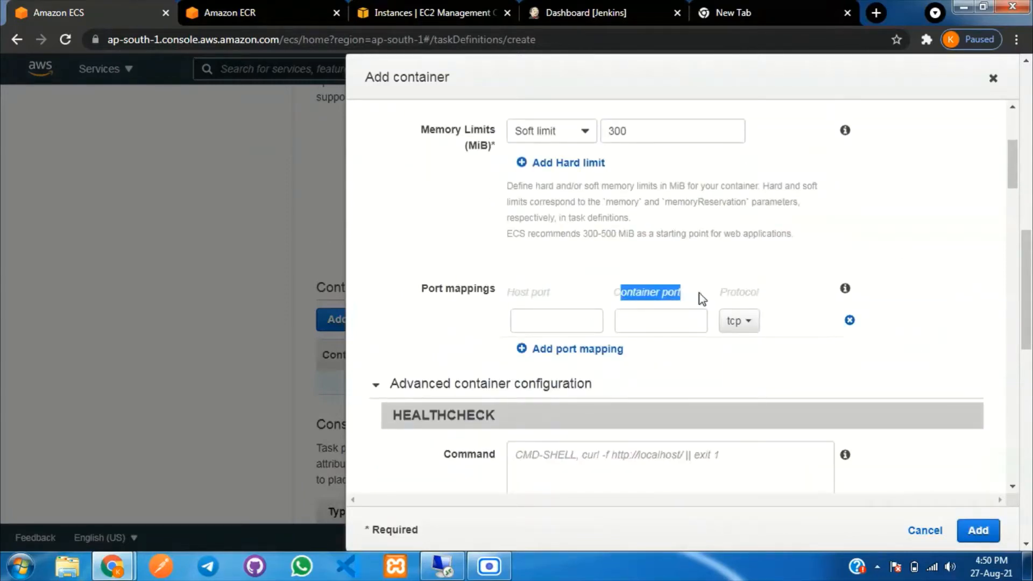
left_click(344, 570)
right_click(344, 573)
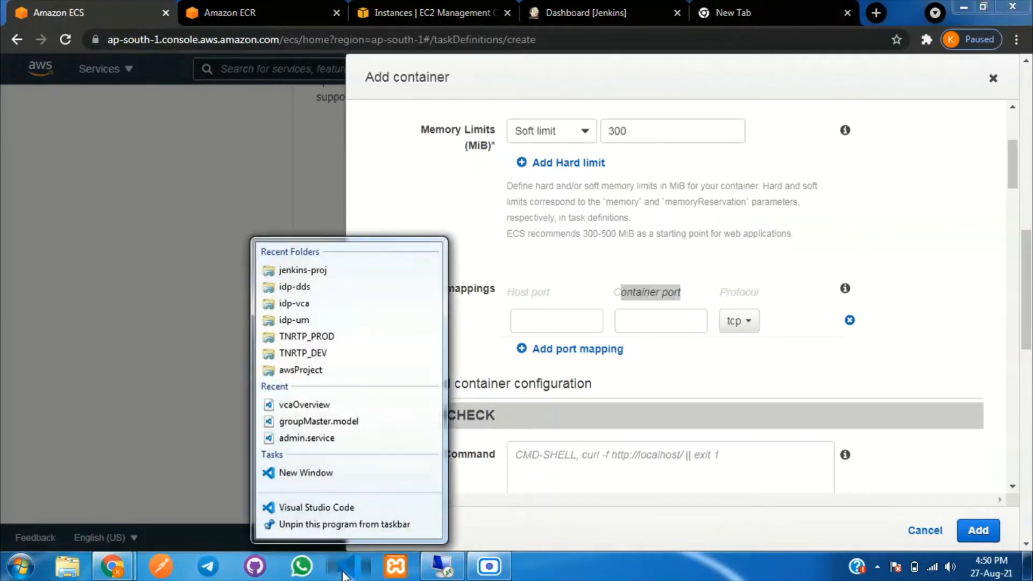
left_click(340, 275)
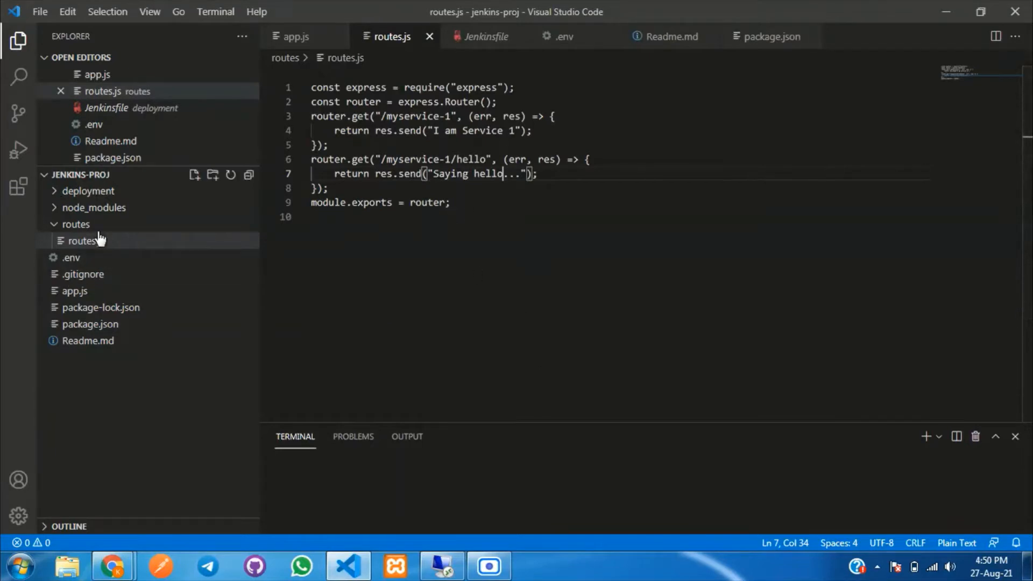
left_click(106, 193)
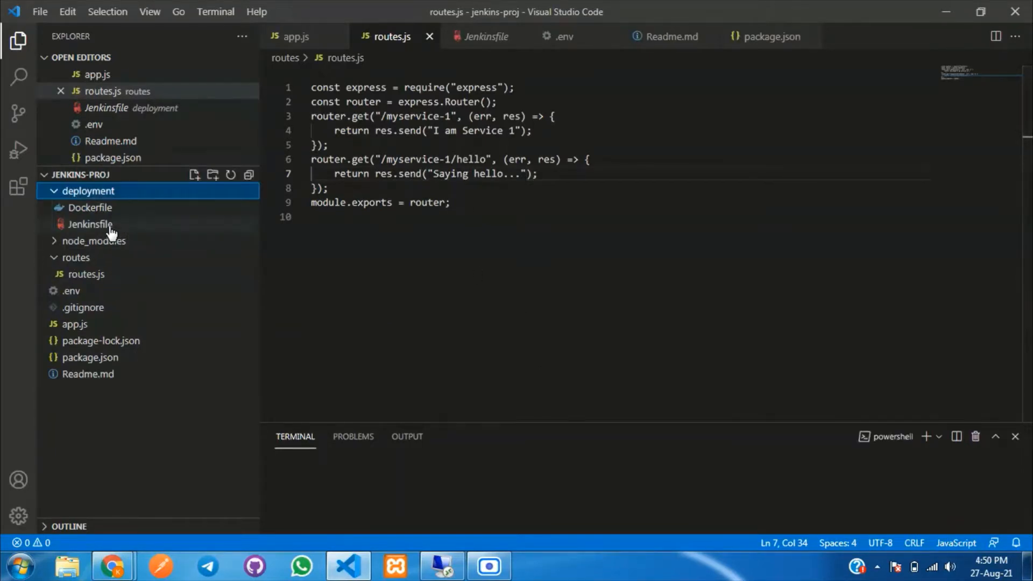
left_click(107, 208)
key("ctrl+a")
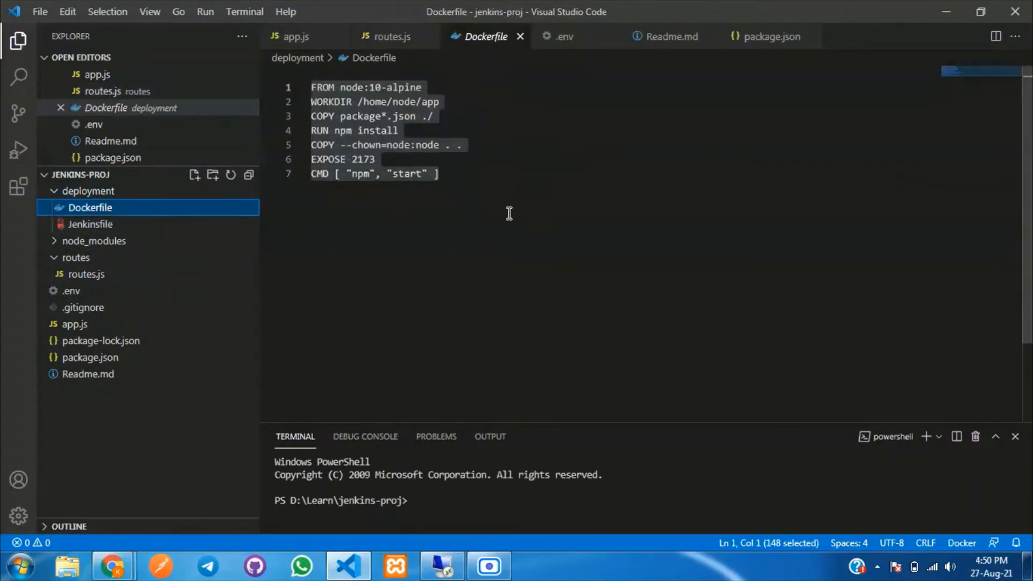
- Return to Amazon ECS in Chrome, map host port 2173 to container port 2173, and add the container to the task definition
left_click(433, 215)
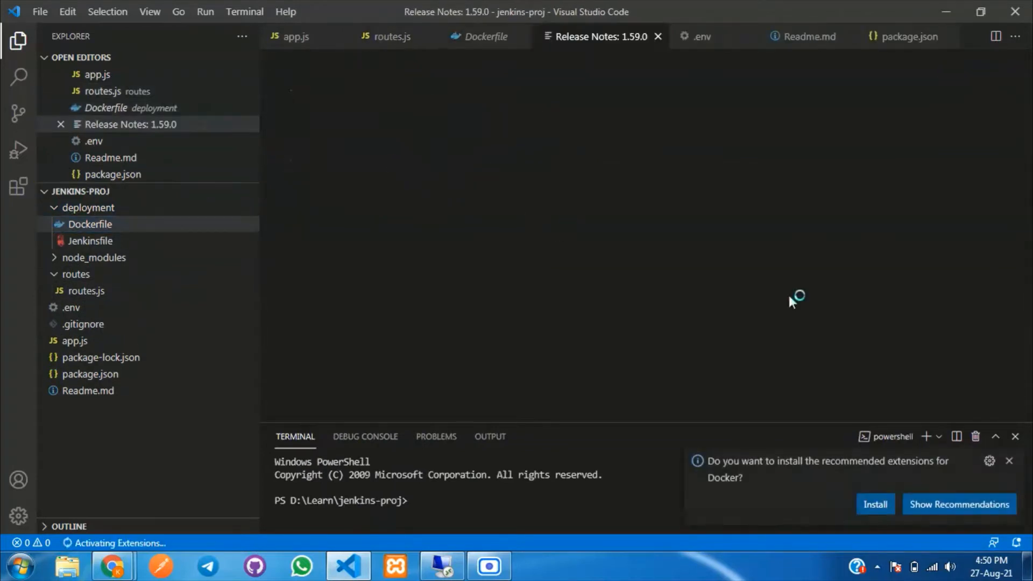
left_click(1008, 460)
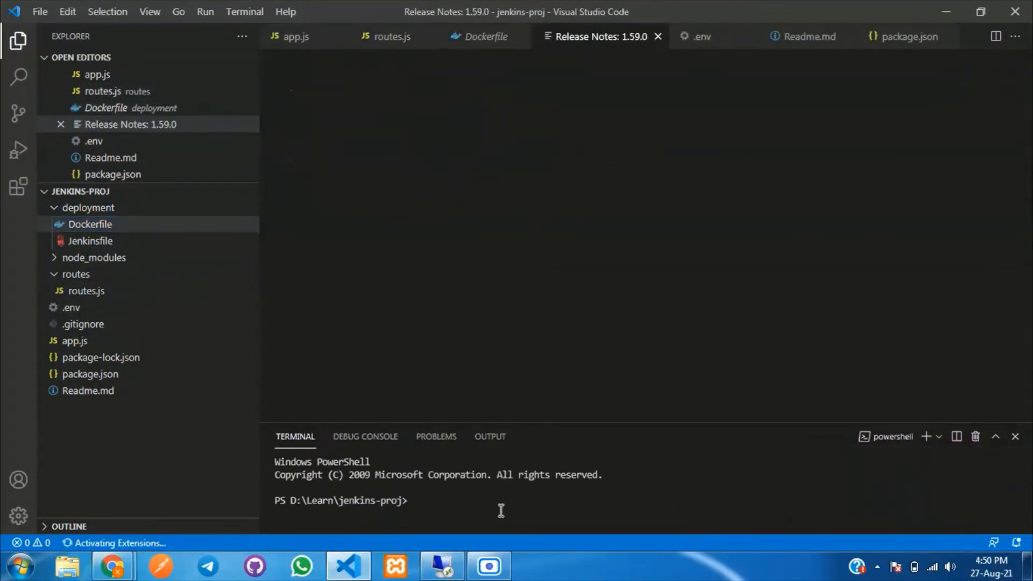
mouse_move(112, 566)
left_click(101, 535)
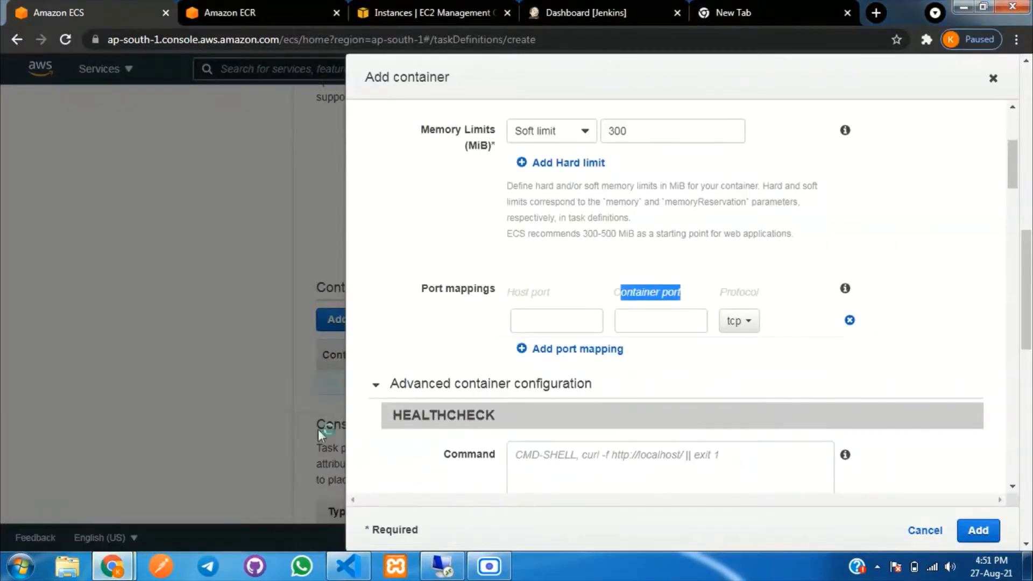
left_click(534, 322)
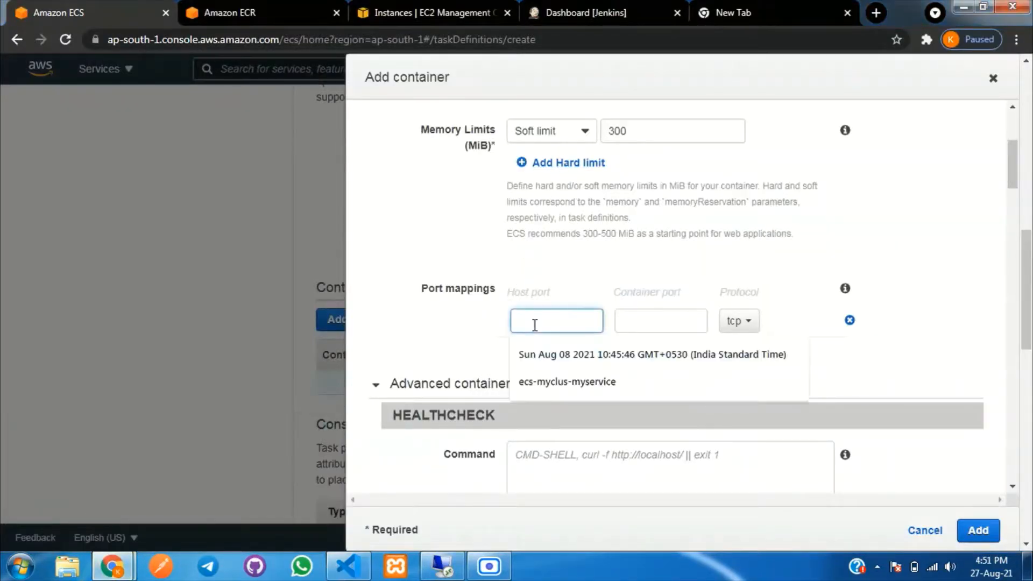
type("2173")
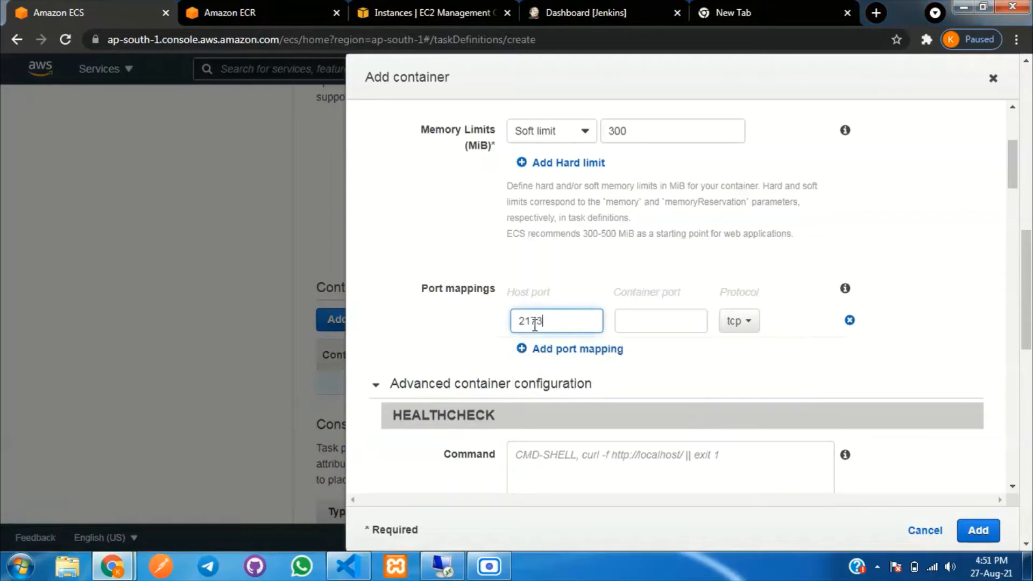
key("Tab")
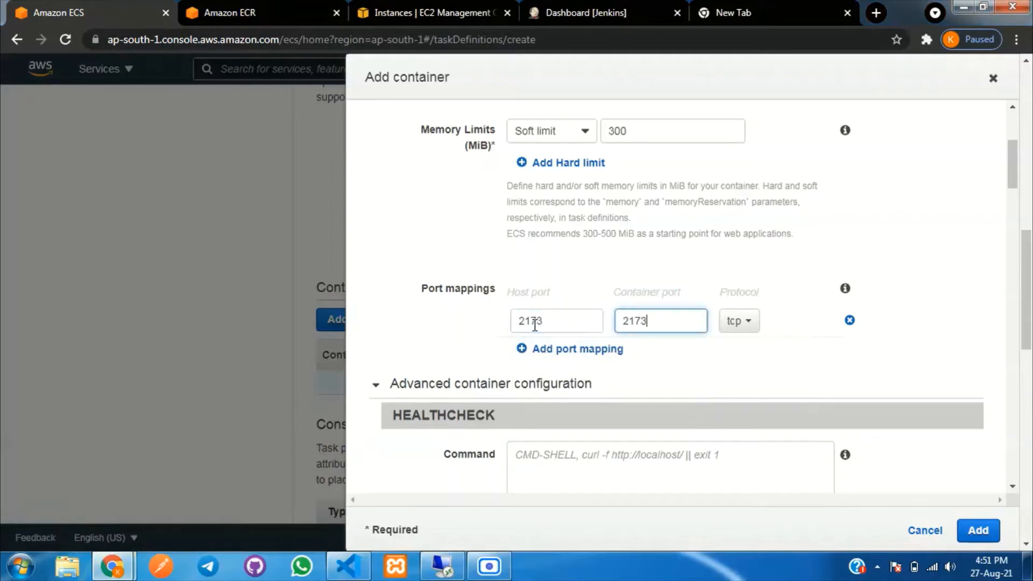
scroll(930, 386, "down", 4)
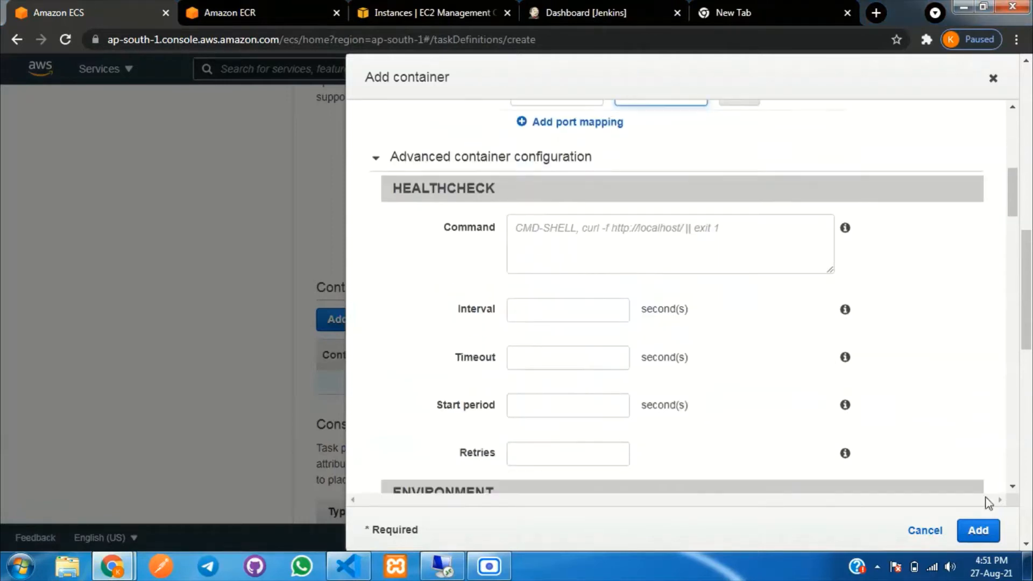
left_click(989, 528)
- Create the task definition mytask with the remaining settings left at their defaults, and look over its details
scroll(650, 328, "down", 8)
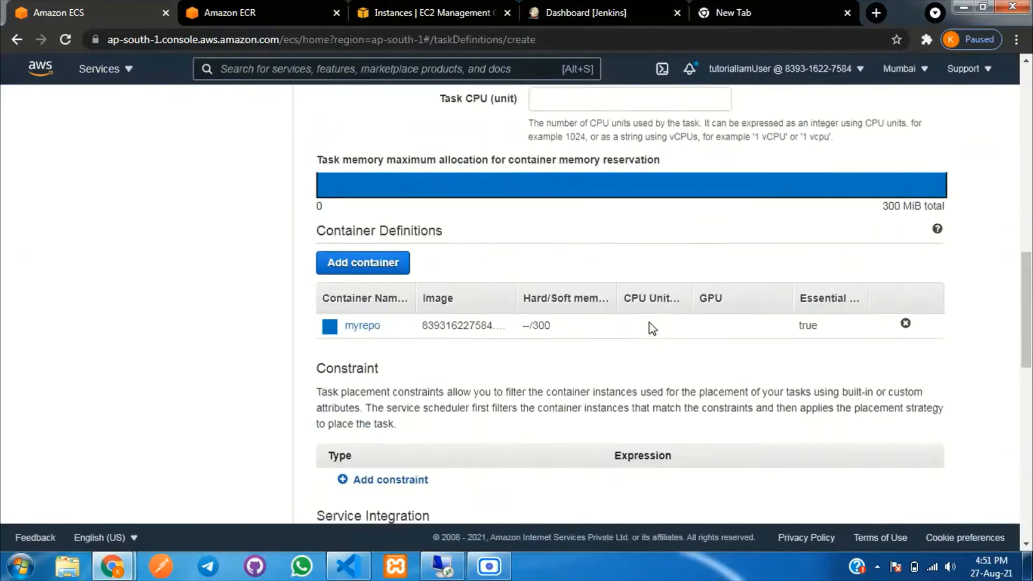
scroll(651, 328, "down", 6)
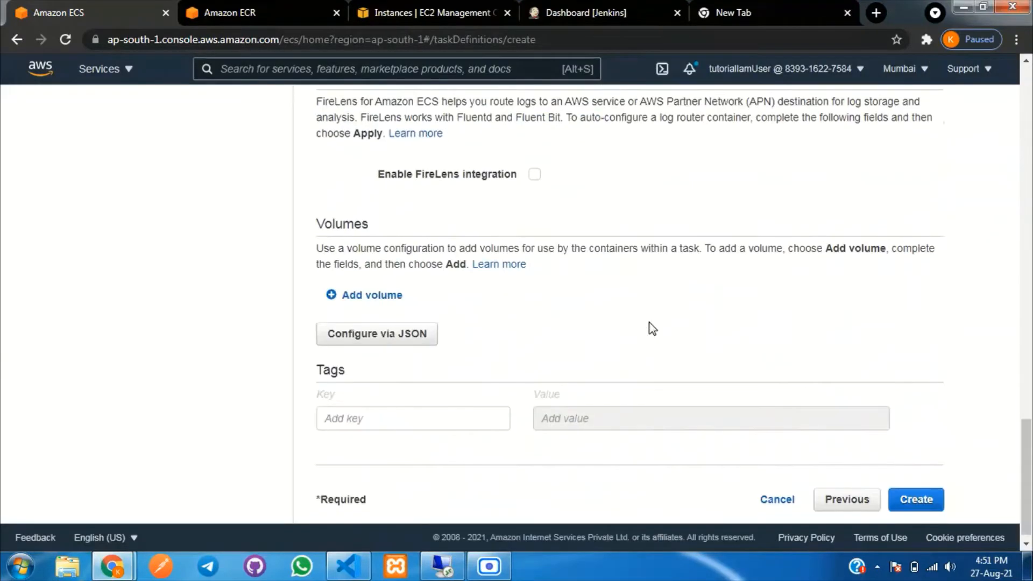
left_click(924, 496)
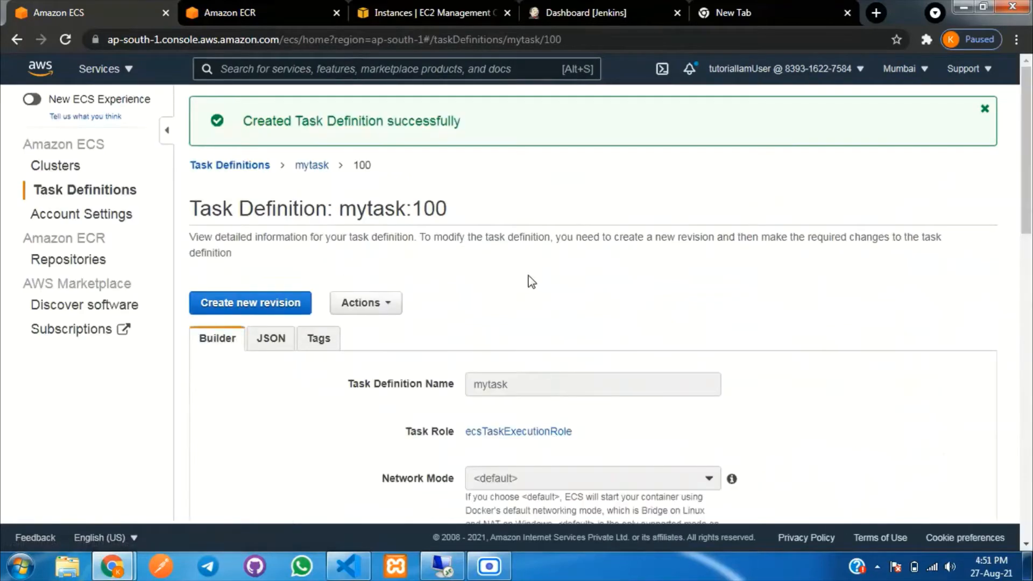
scroll(512, 299, "down", 4)
scroll(457, 312, "up", 4)
- Start creating a new ECS cluster from the EC2 Linux + Networking template and proceed to its configuration
left_click(52, 164)
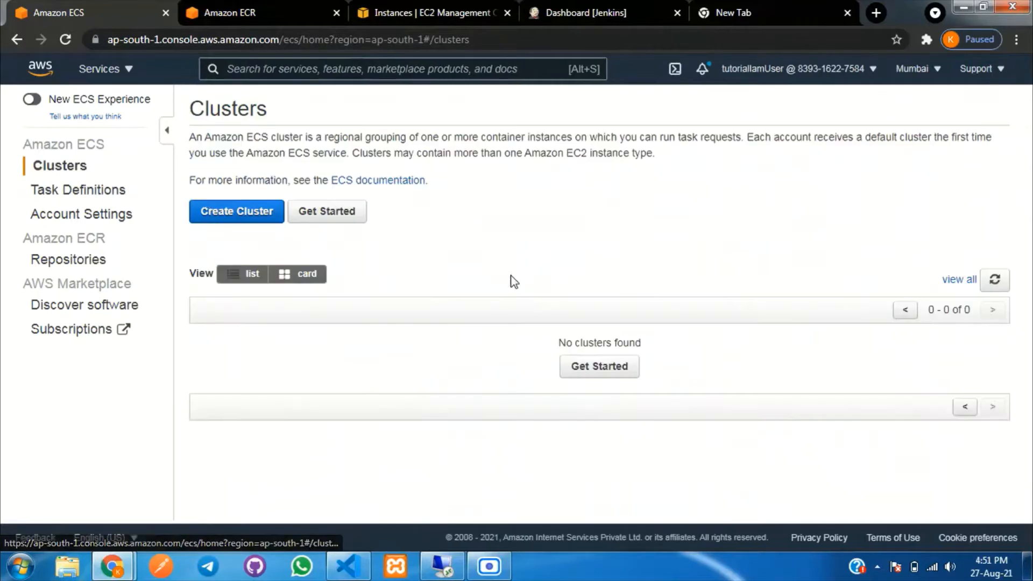
left_click(241, 212)
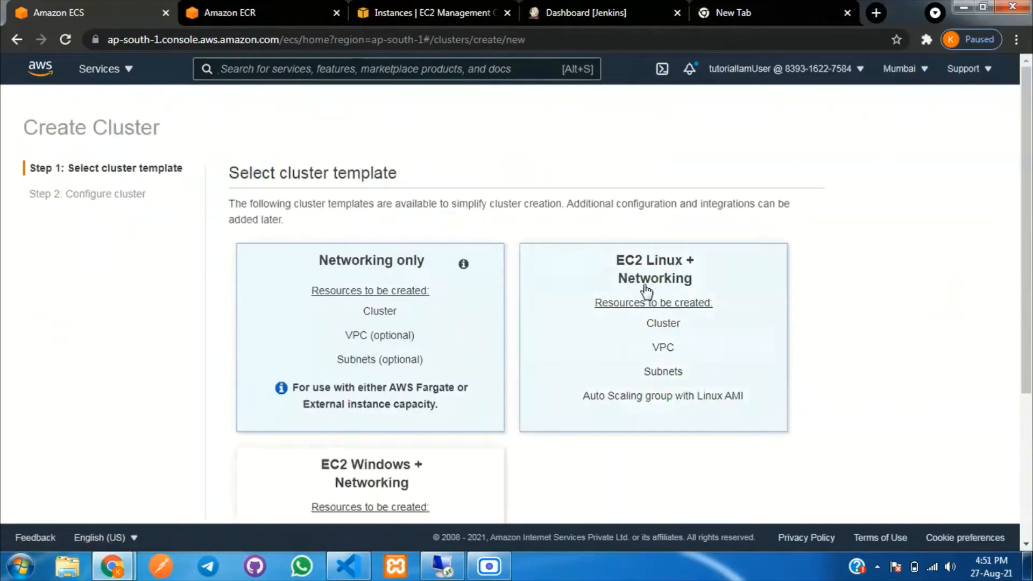
left_click(724, 352)
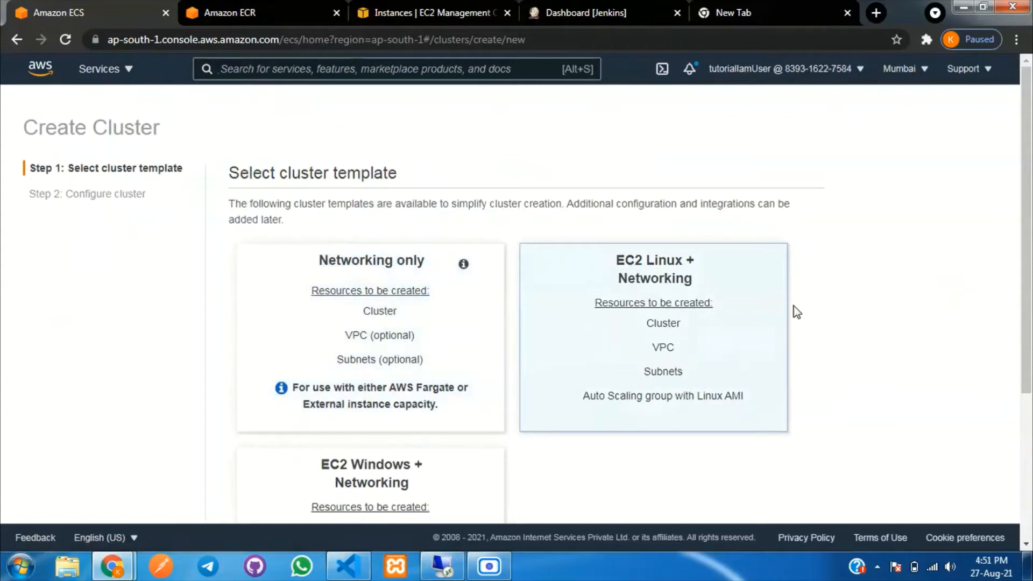
scroll(792, 306, "down", 4)
left_click(811, 472)
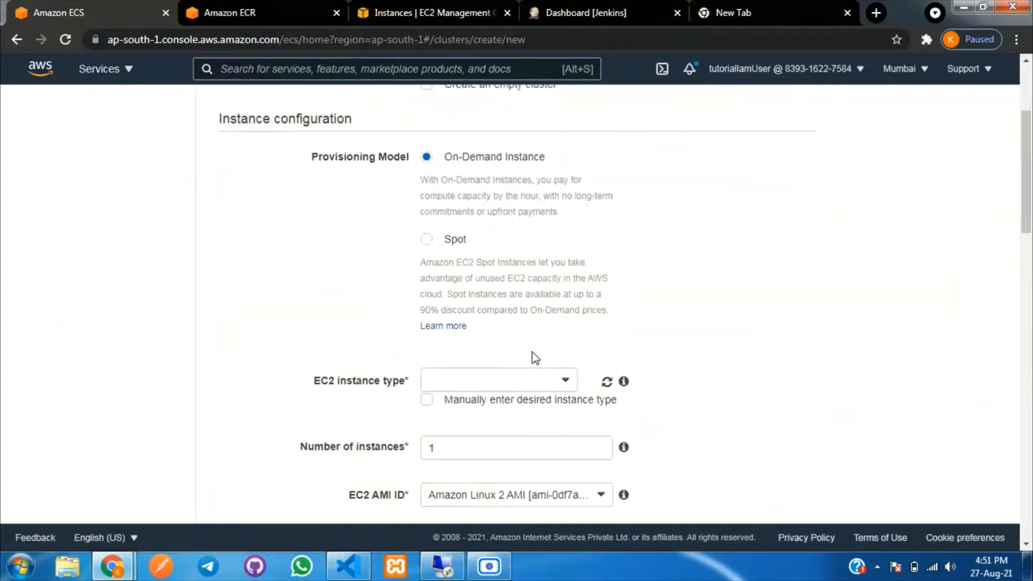
- Name the cluster mycluster and set its EC2 instance type to t2.micro
left_click(444, 215)
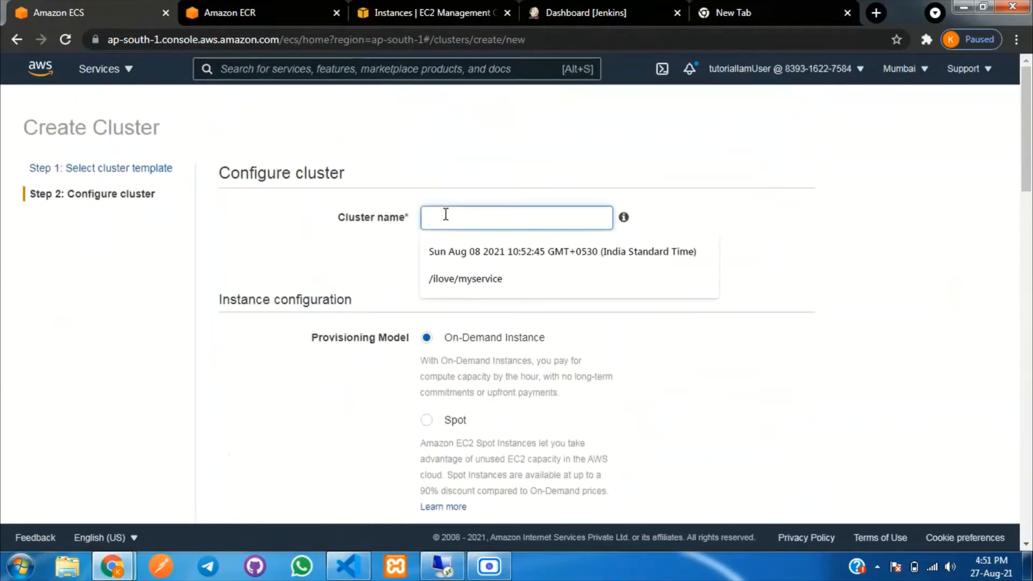
type("mycluster")
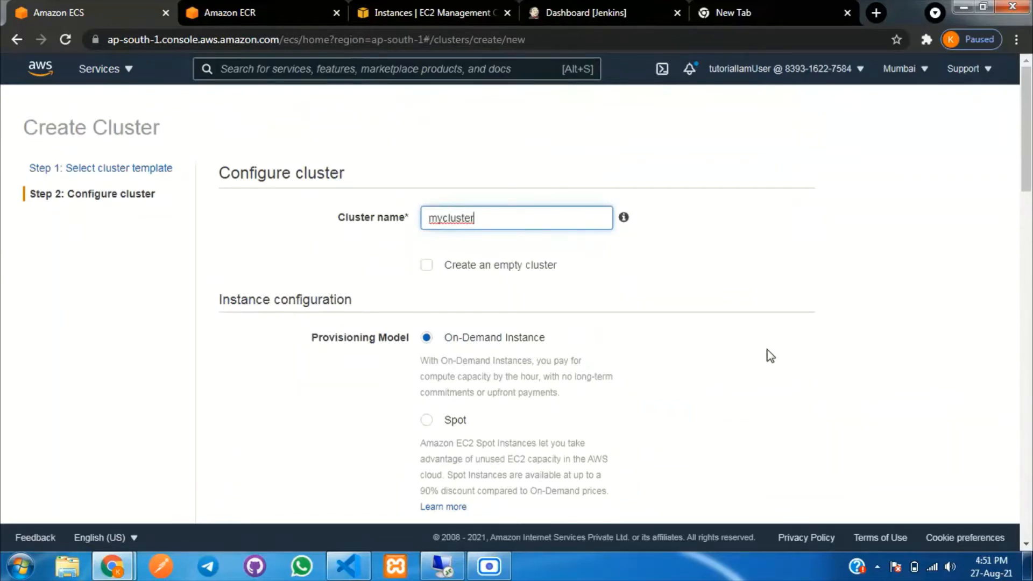
scroll(764, 349, "down", 3)
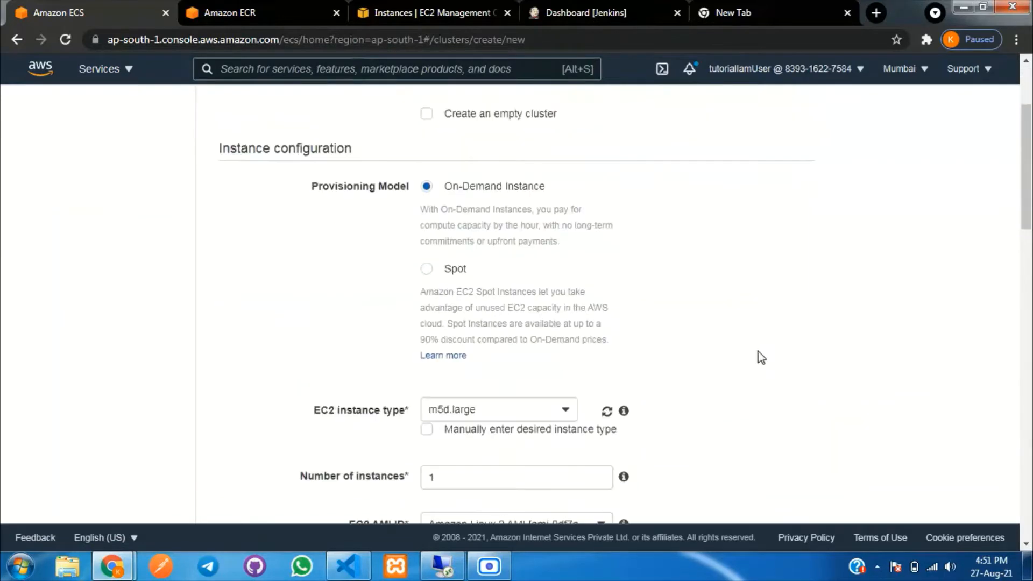
scroll(890, 323, "down", 3)
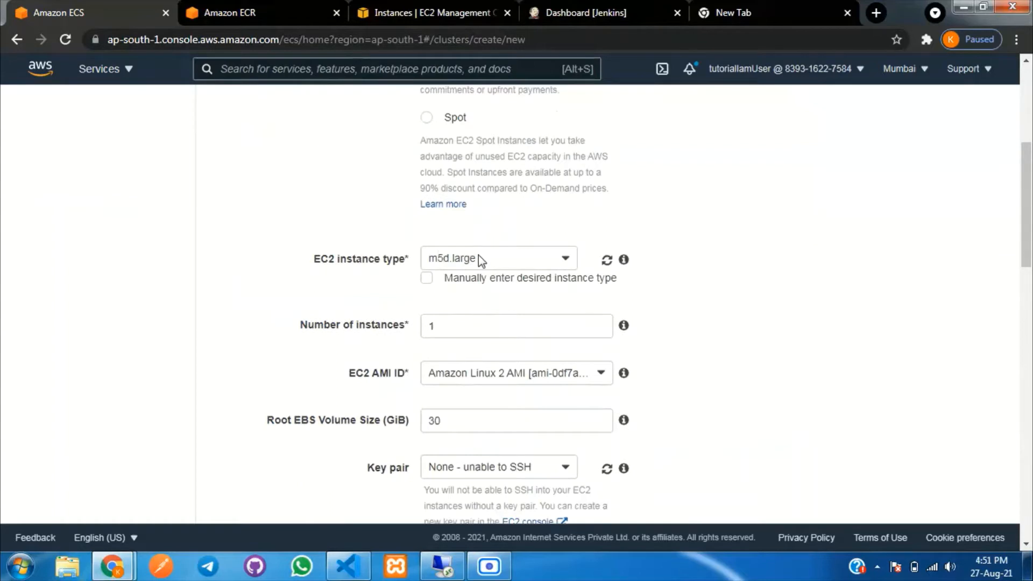
left_click(491, 259)
scroll(477, 318, "down", 10)
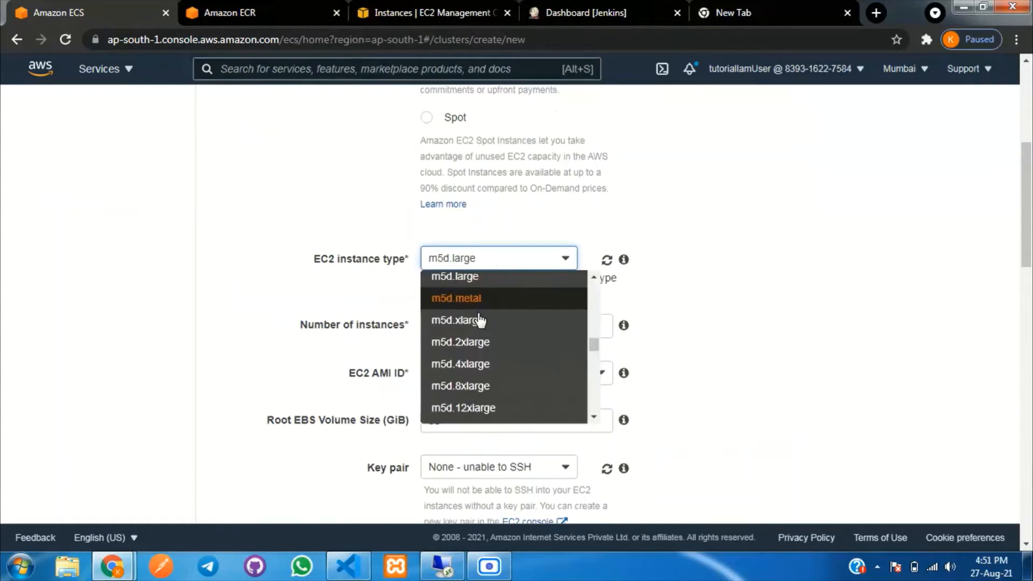
scroll(480, 320, "down", 15)
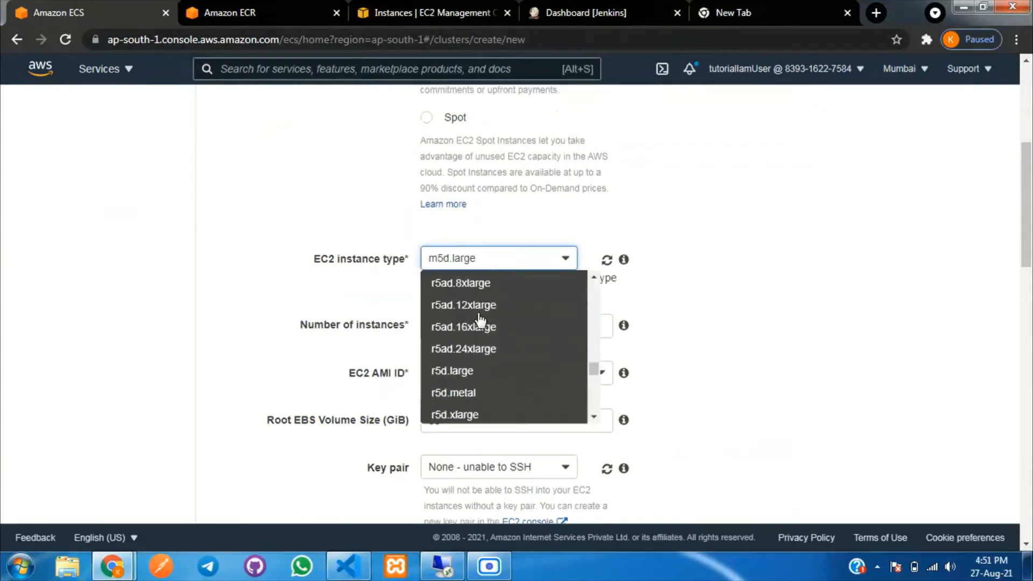
scroll(480, 321, "down", 8)
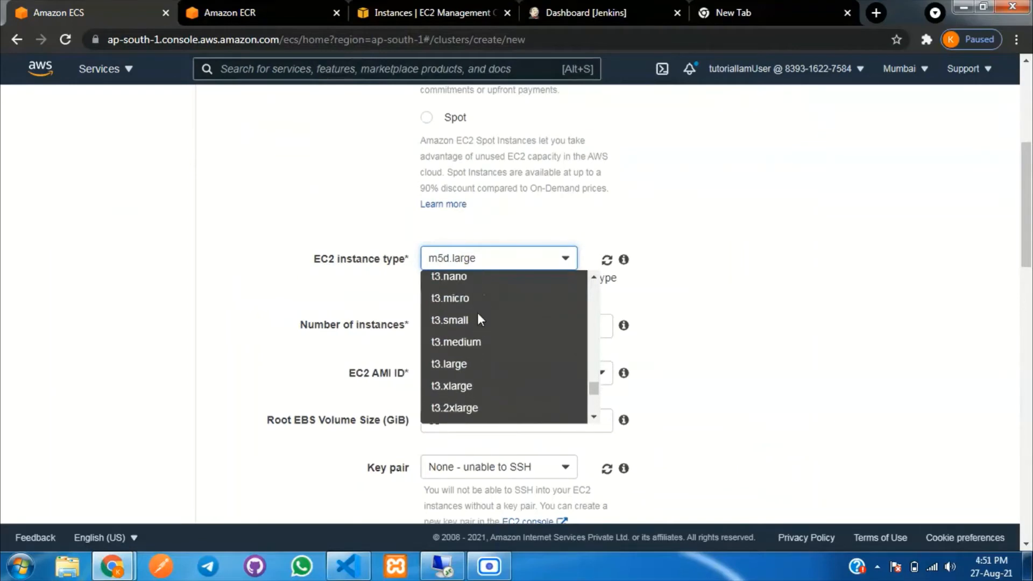
scroll(478, 314, "up", 5)
left_click(475, 299)
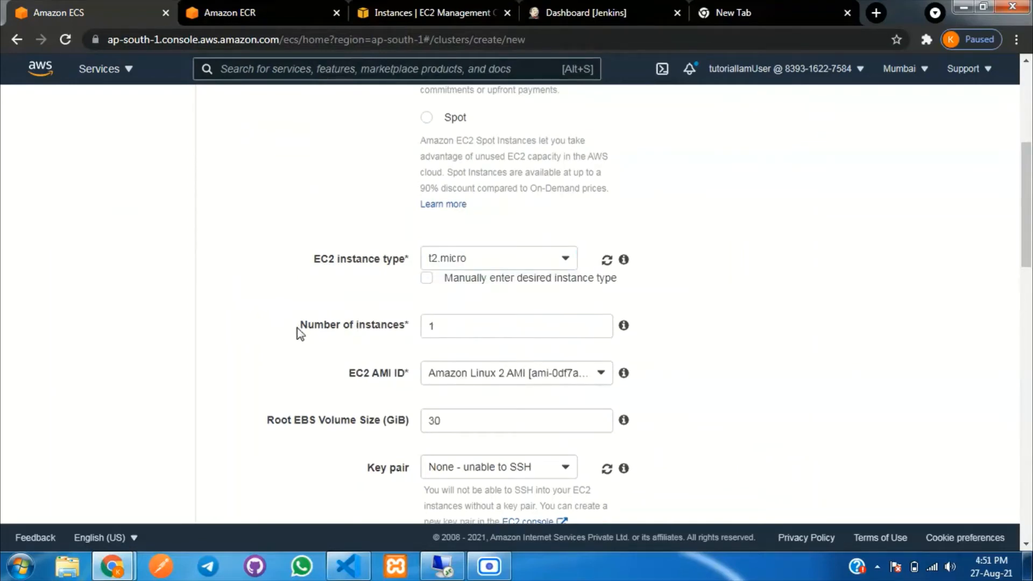
- Review the number of instances and choose tutorial_aws as the key pair for the cluster's instances
left_click_drag(297, 328, 410, 326)
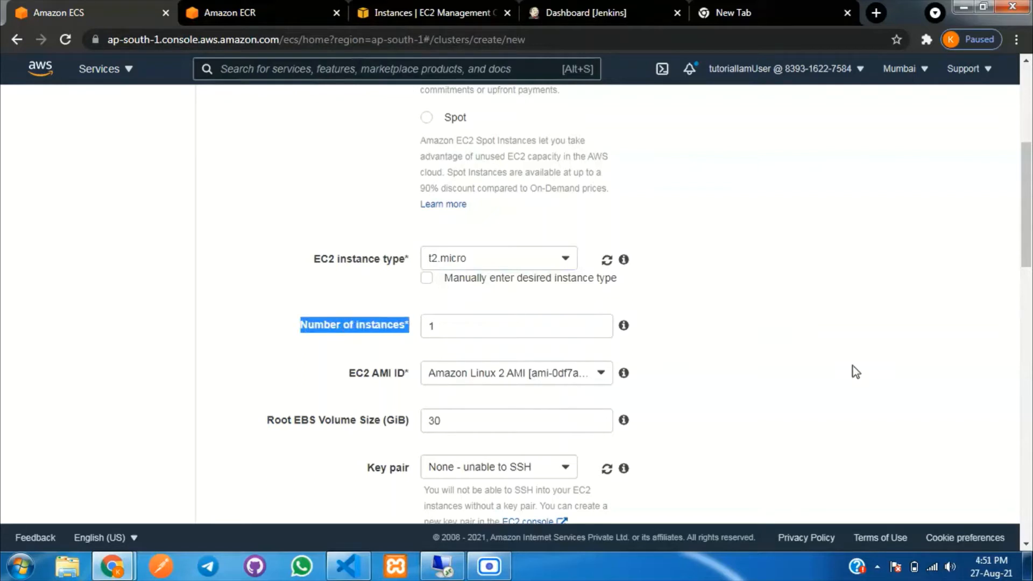
left_click(680, 403)
scroll(658, 398, "down", 3)
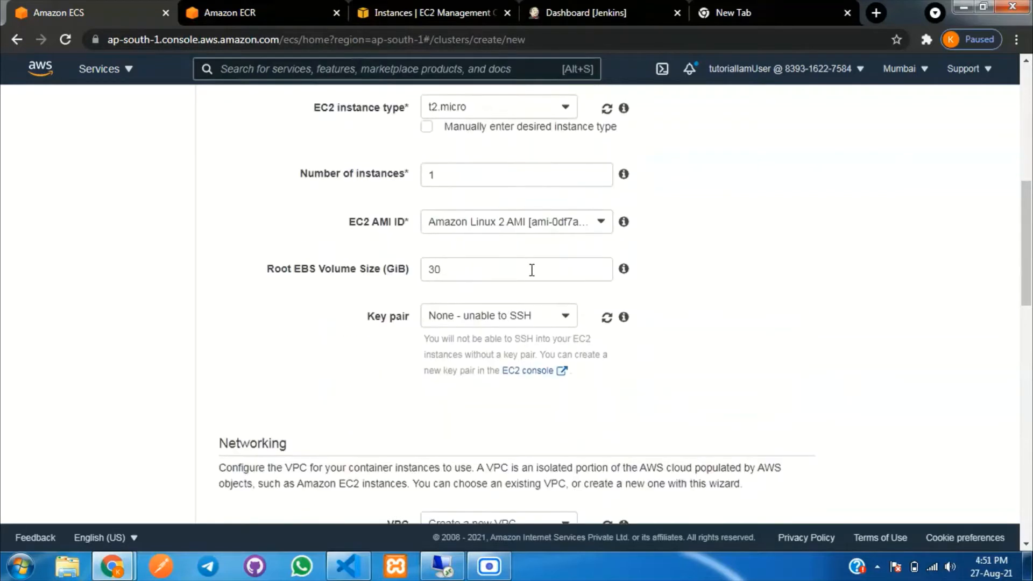
left_click(547, 314)
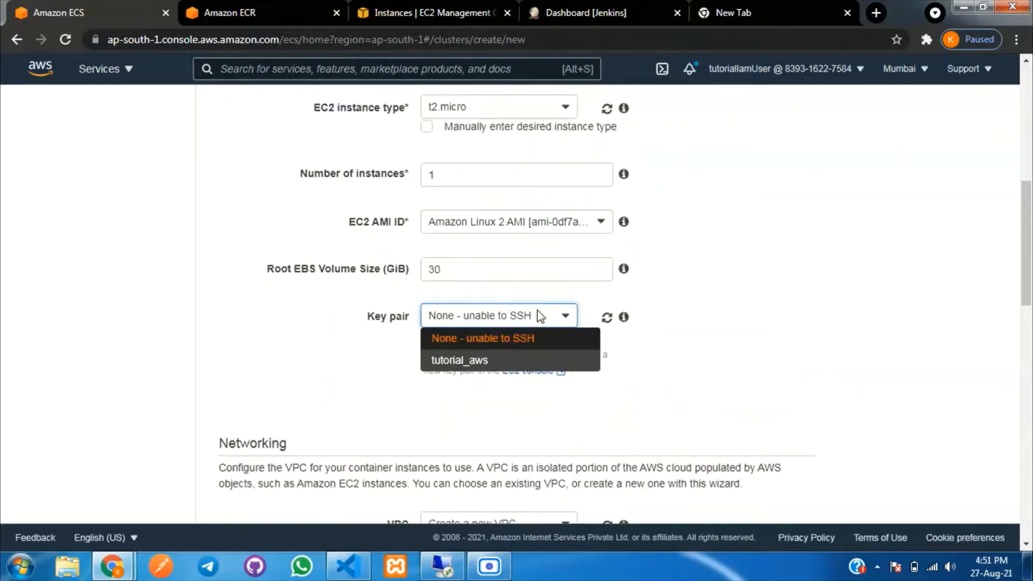
left_click(517, 360)
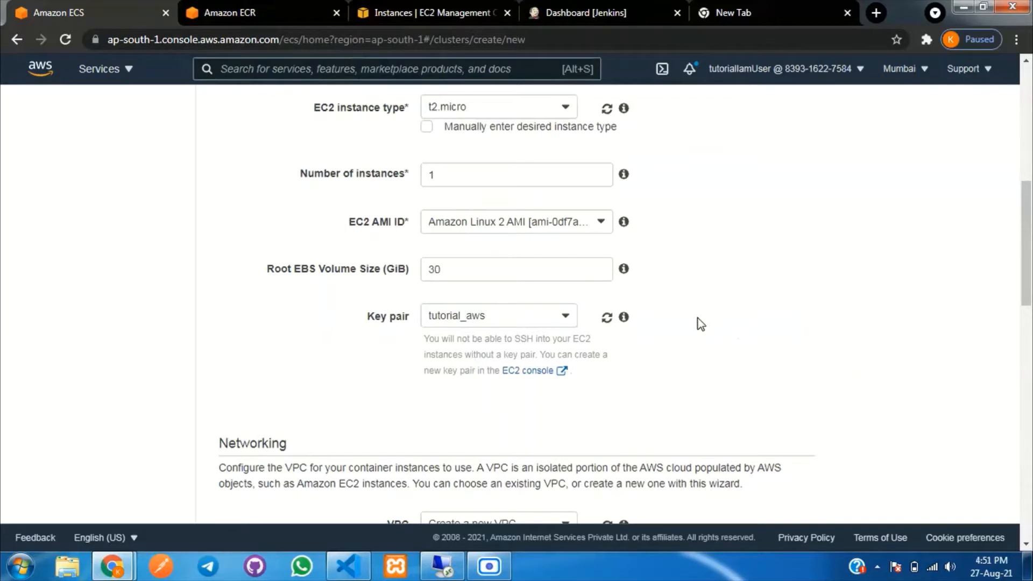
- Set the cluster's networking to use the existing VPC with the 172.31.0.0/16 range
scroll(698, 318, "down", 1)
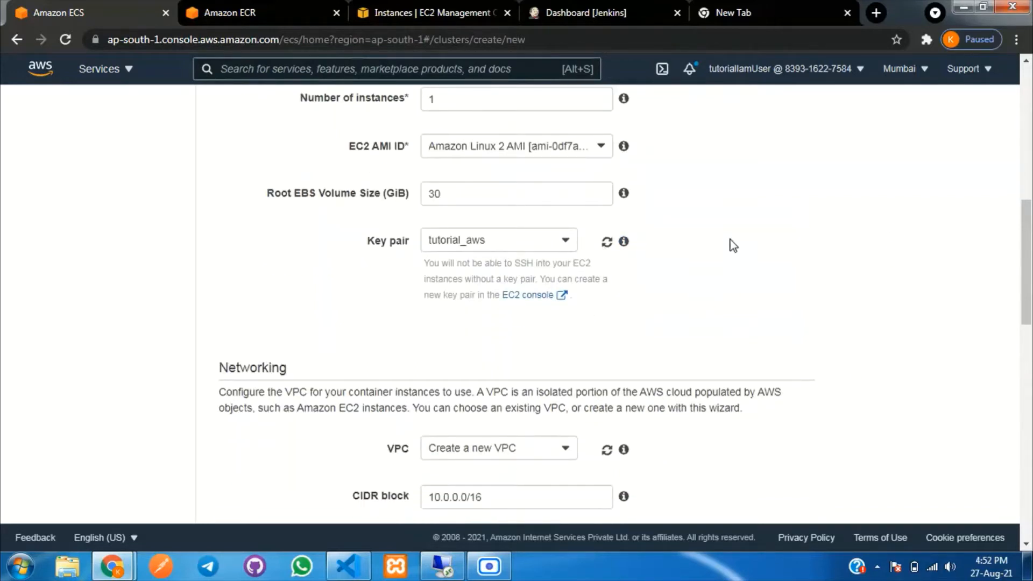
scroll(710, 283, "down", 3)
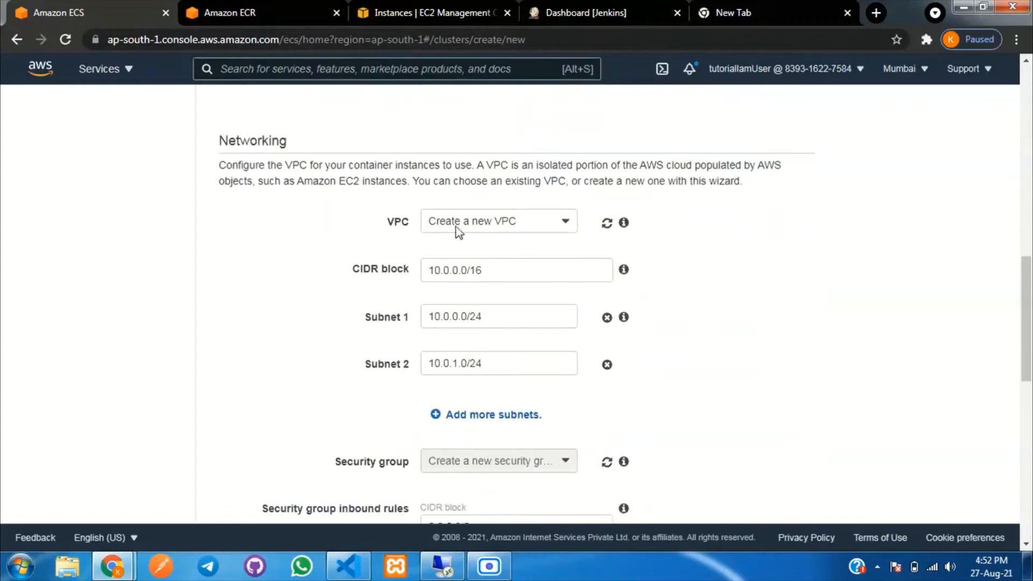
left_click(483, 221)
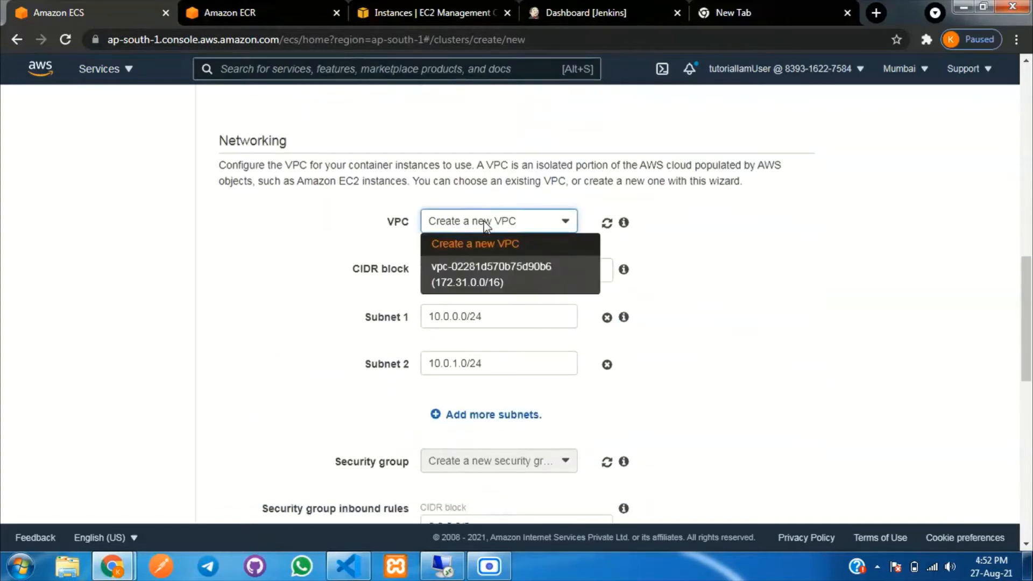
left_click(500, 280)
- Add three of the VPC's subnets to the cluster, including those in ap-south-1b and ap-south-1c
left_click(484, 330)
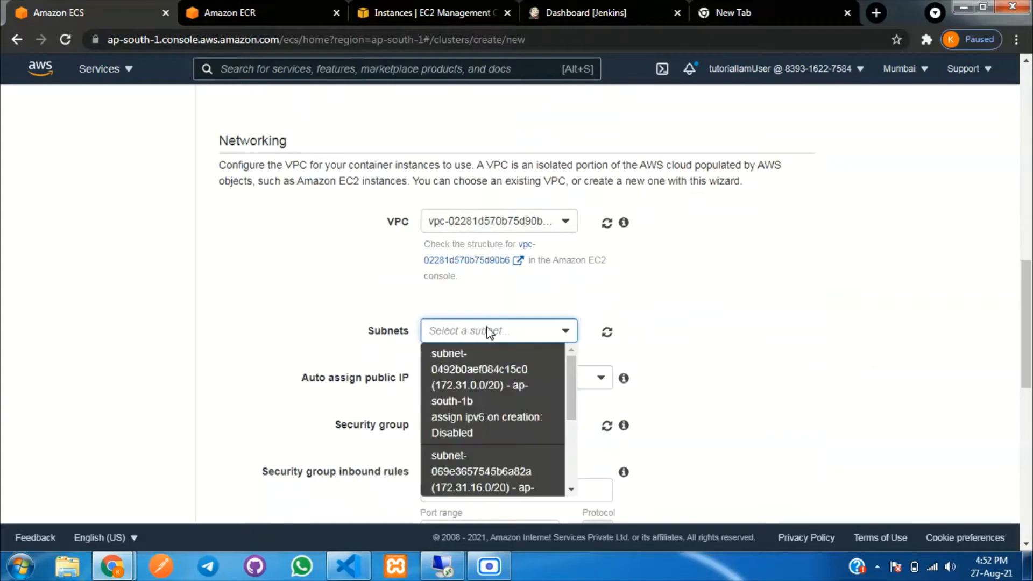
left_click(477, 379)
scroll(511, 323, "down", 2)
left_click(502, 300)
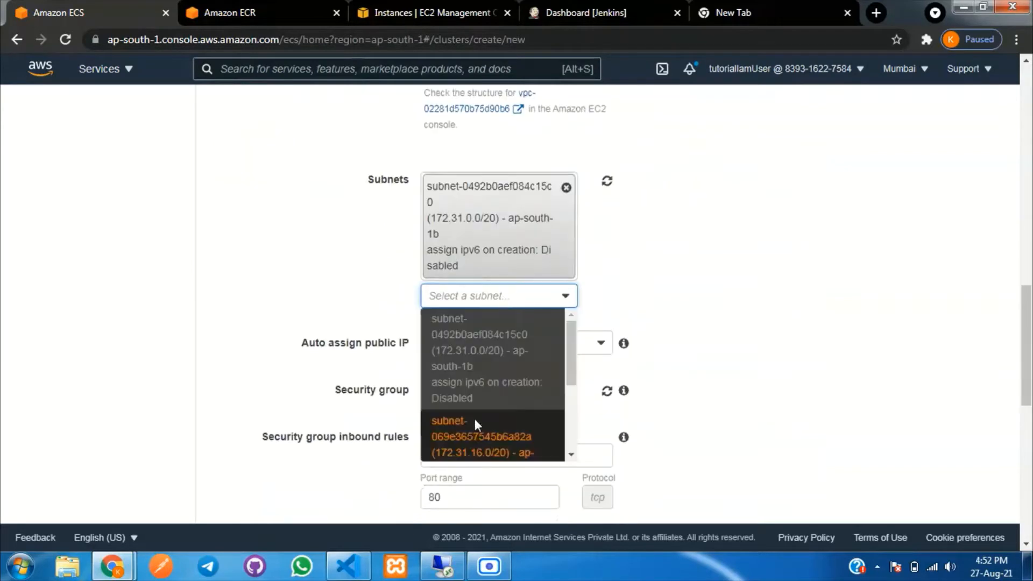
left_click(475, 424)
scroll(591, 333, "down", 3)
left_click(517, 257)
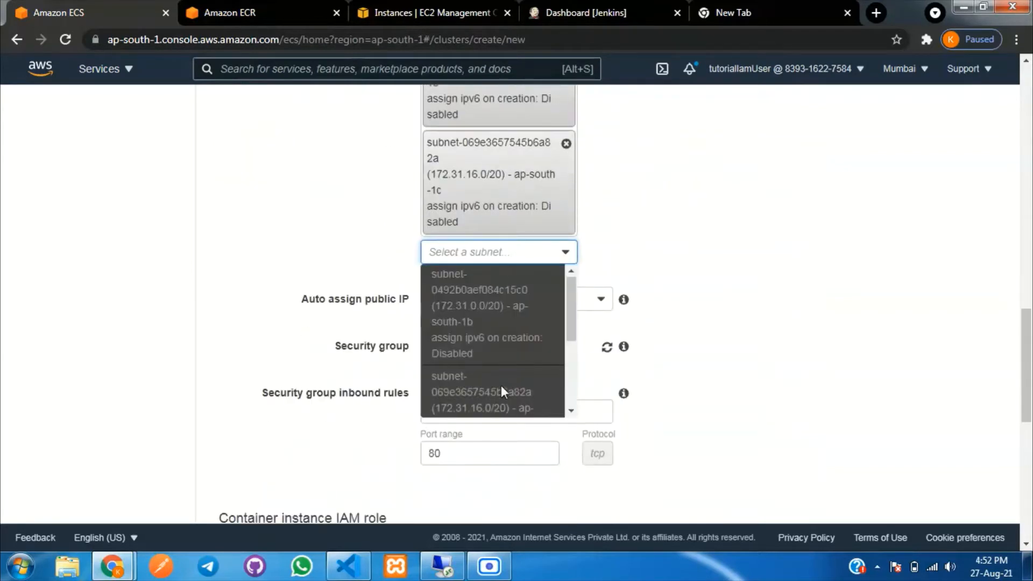
scroll(501, 385, "down", 1)
left_click(495, 404)
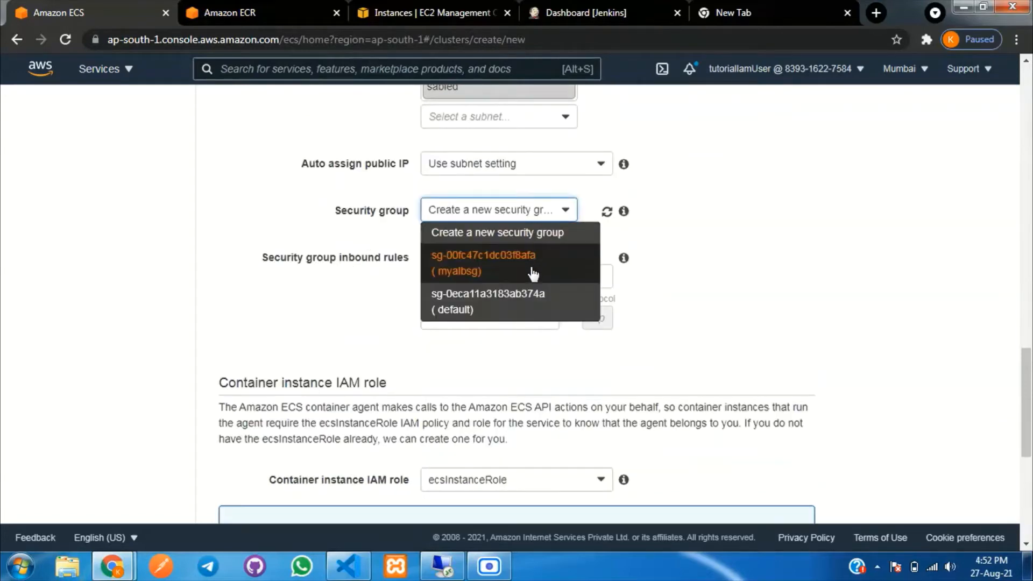
- Assign the existing default security group to the cluster's container instances
left_click(524, 306)
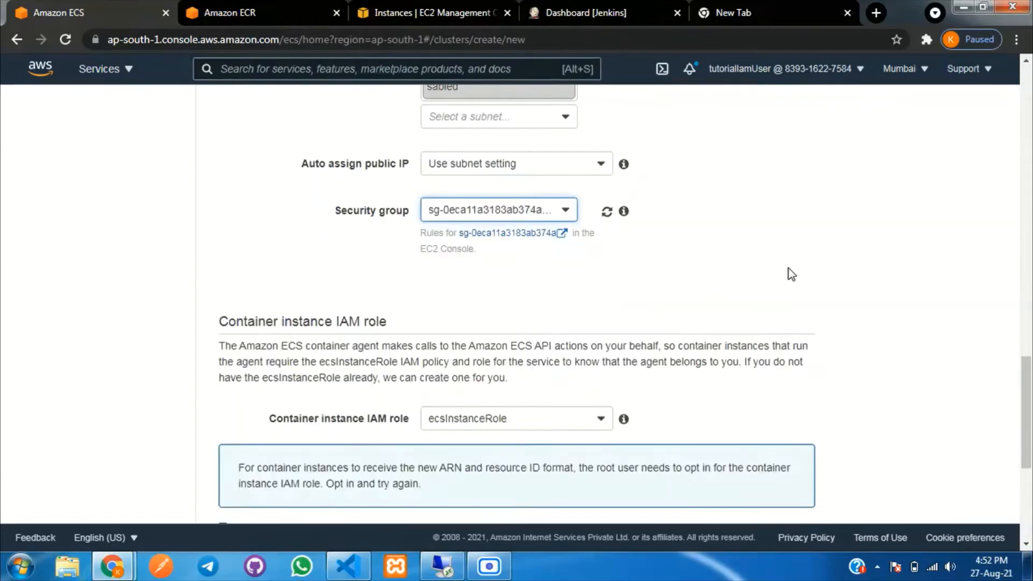
scroll(759, 253, "down", 5)
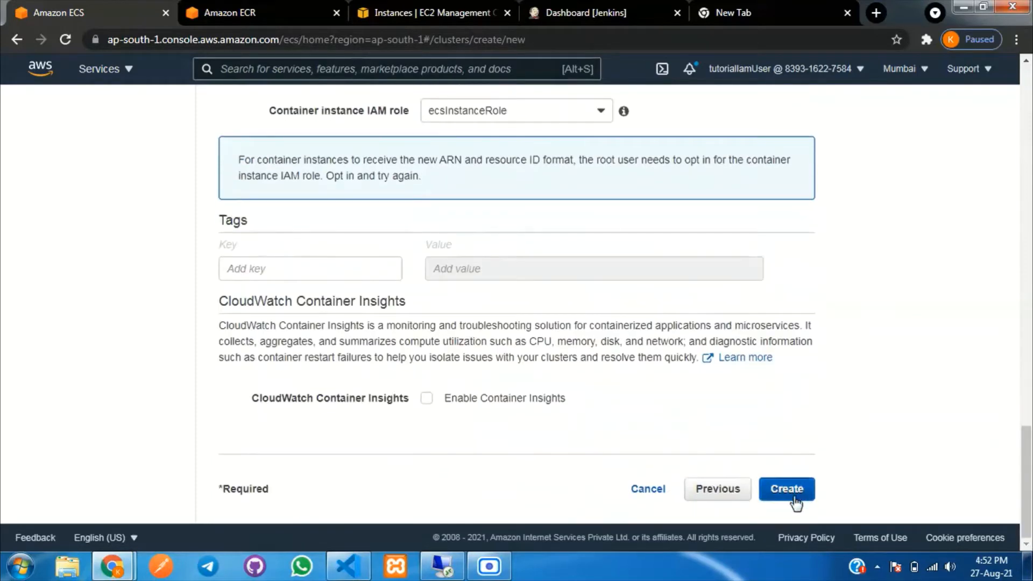
- Create the mycluster cluster with the configured settings and open its details once it has launched
left_click(799, 493)
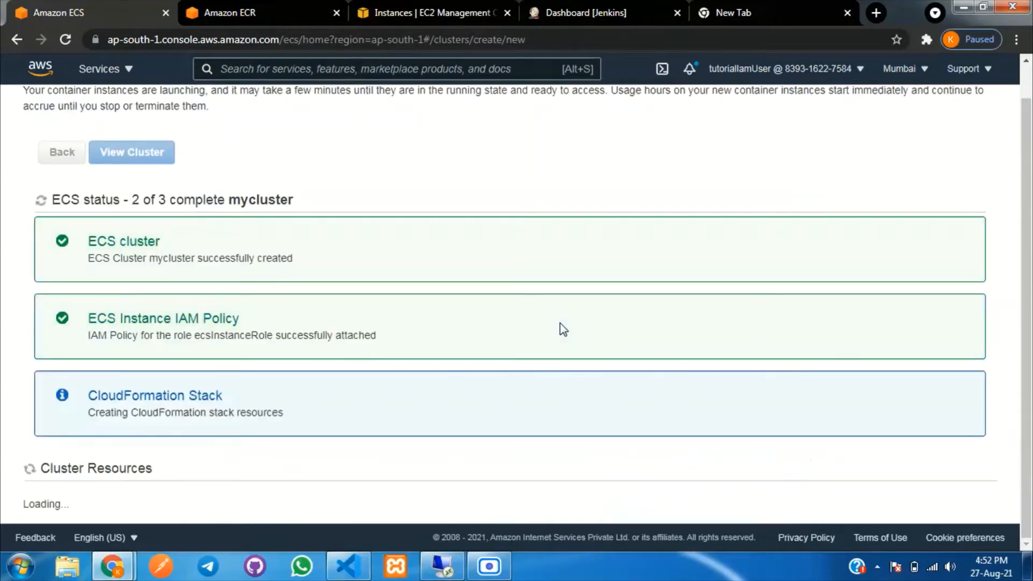
scroll(559, 328, "down", 2)
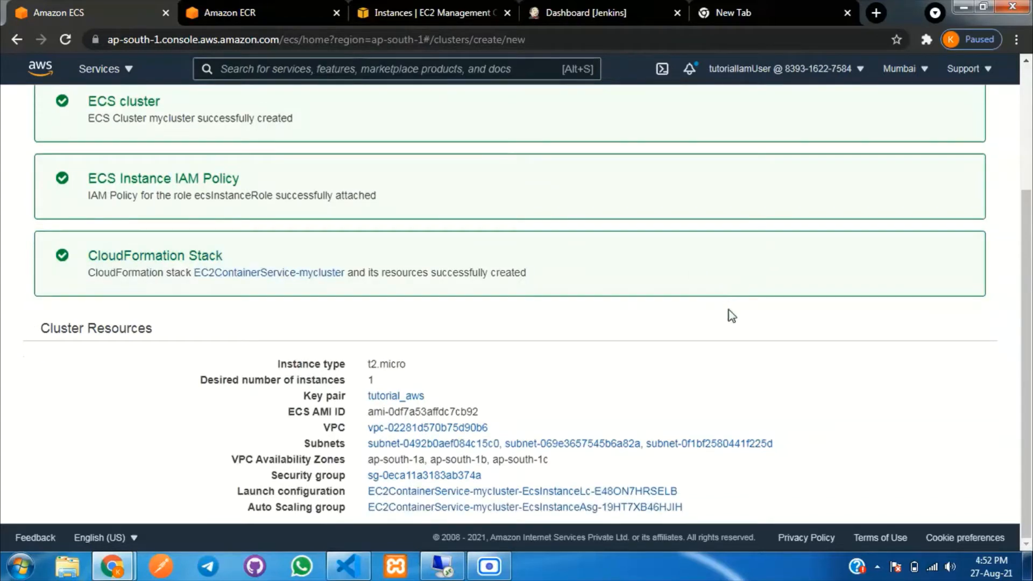
scroll(731, 316, "up", 3)
left_click(132, 187)
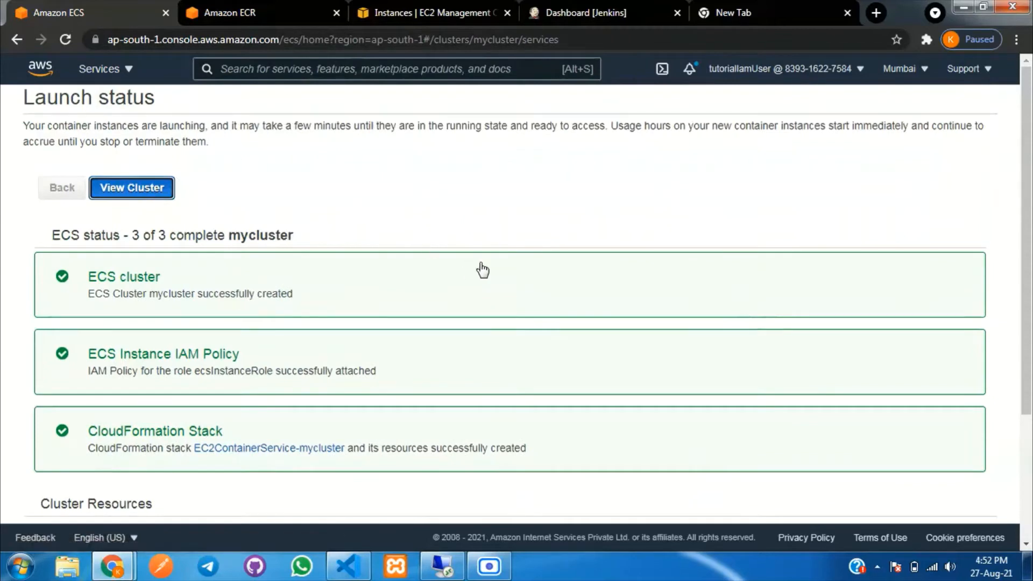
- Examine the new cluster's overview and check the state of its container instance in the EC2 instances list
scroll(475, 336, "down", 1)
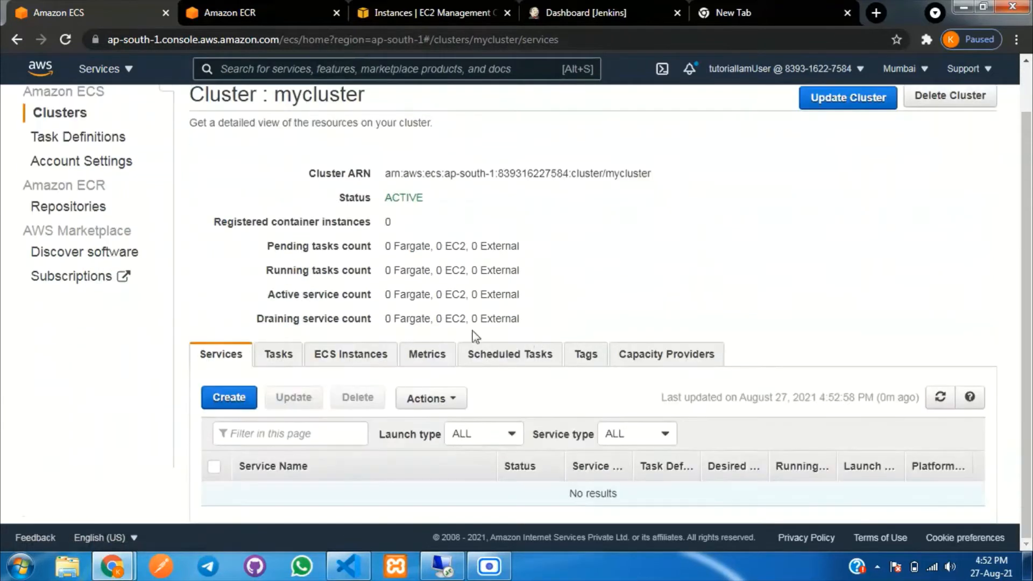
scroll(424, 215, "up", 1)
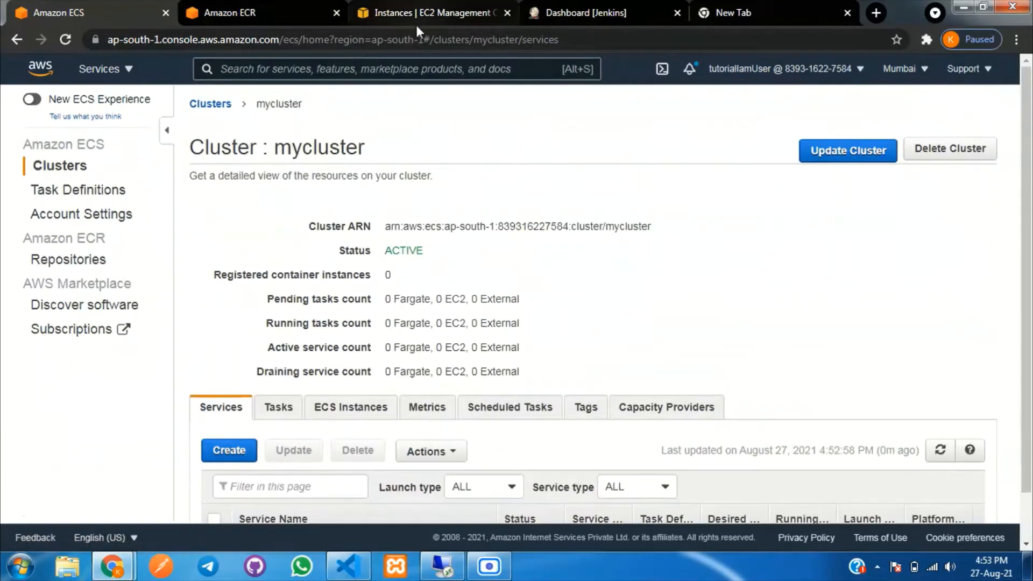
left_click(408, 10)
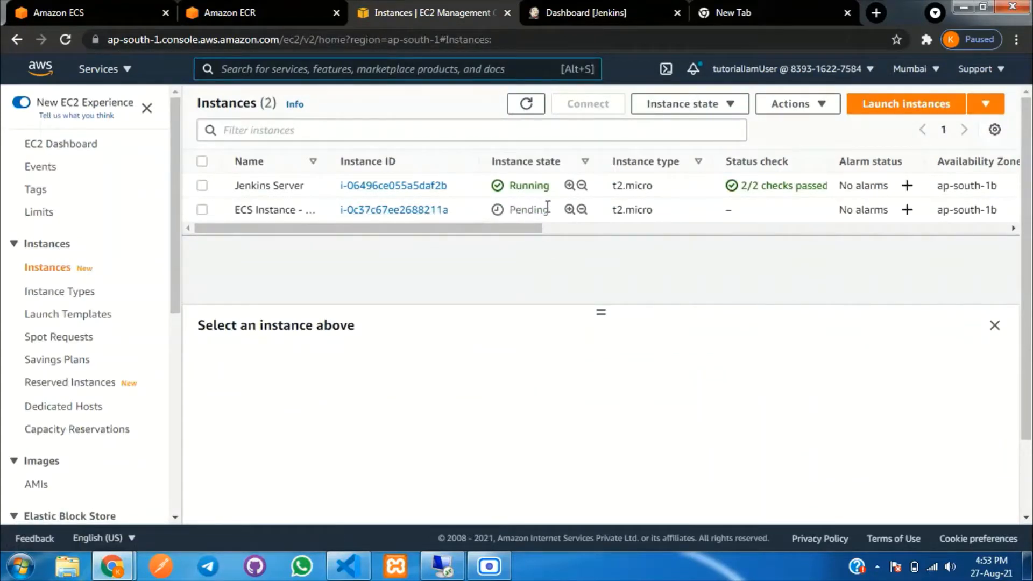
left_click(132, 24)
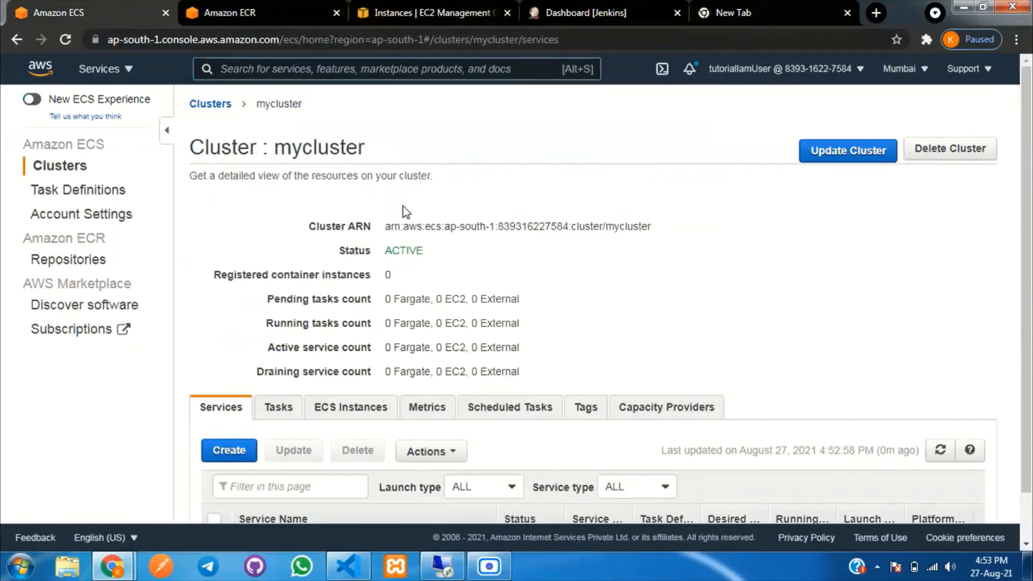
- Start a new service on mycluster with the EC2 launch type and name it myservice
scroll(376, 242, "down", 1)
left_click(241, 397)
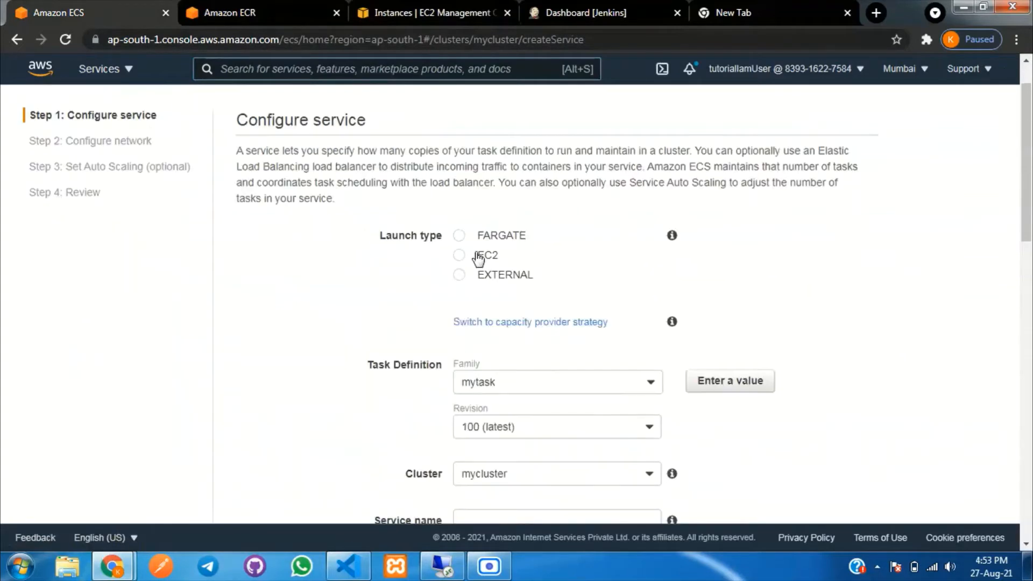
left_click(460, 257)
scroll(740, 293, "down", 3)
left_click(494, 376)
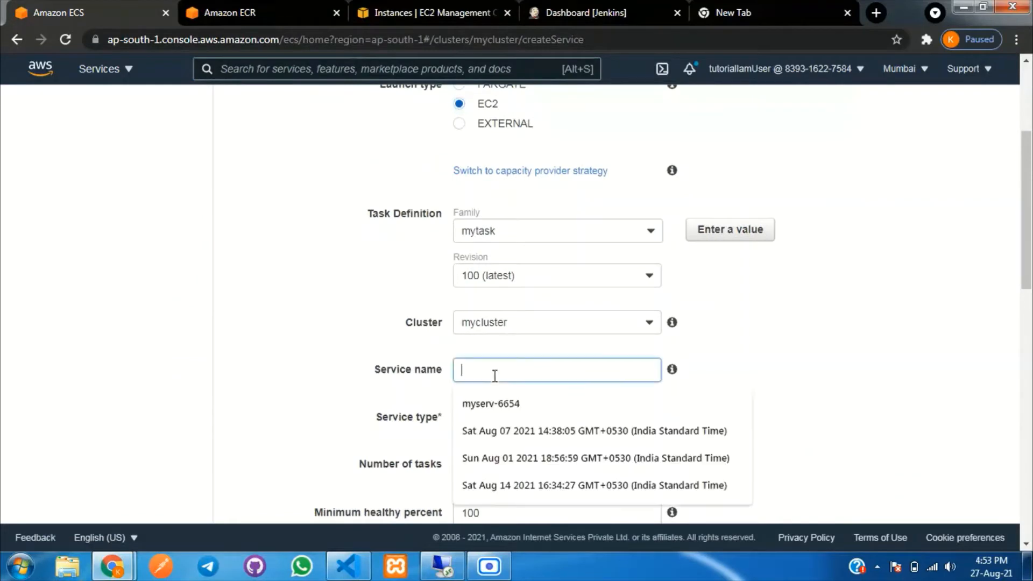
type("myser")
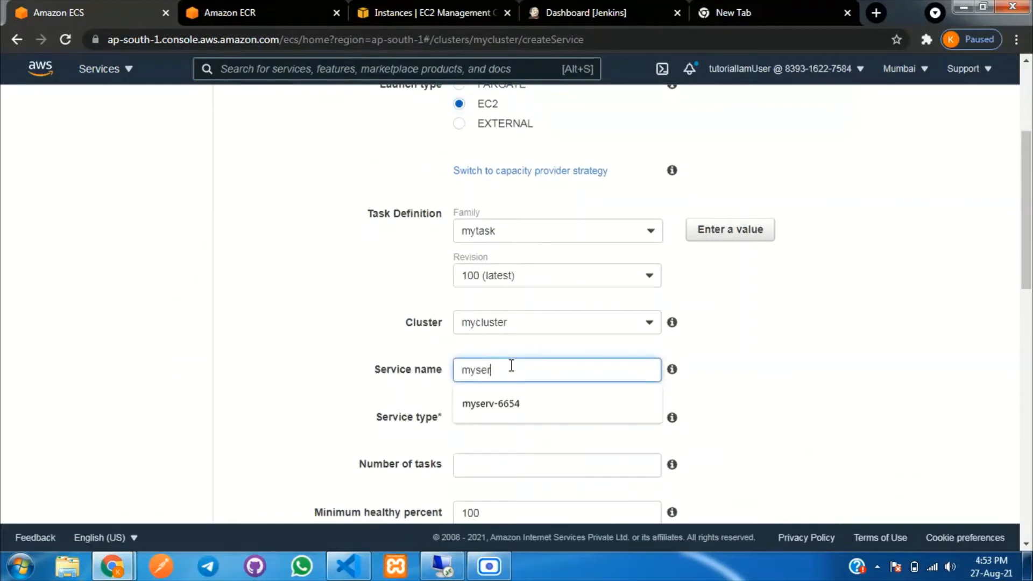
type("vice")
- Set the service to 1 task with minimum healthy percent 0 and maximum percent 100, and continue to the network configuration
scroll(487, 180, "down", 5)
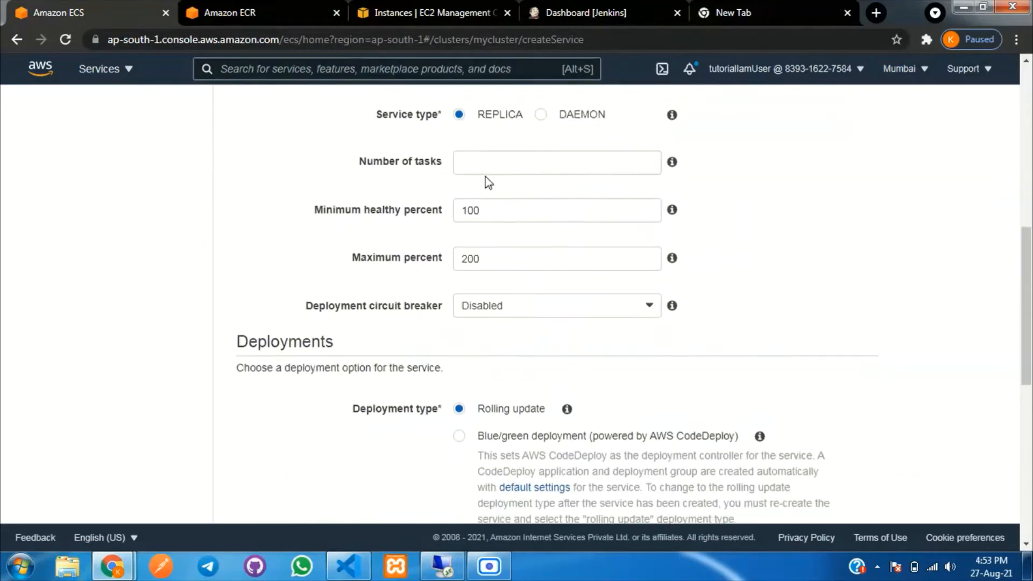
left_click(489, 166)
type("1")
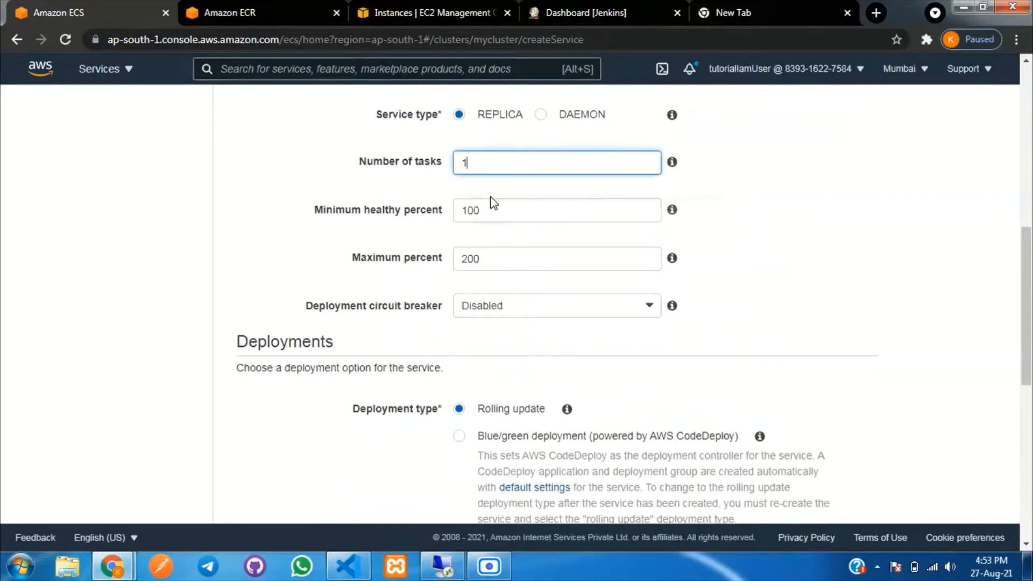
double_click(512, 216)
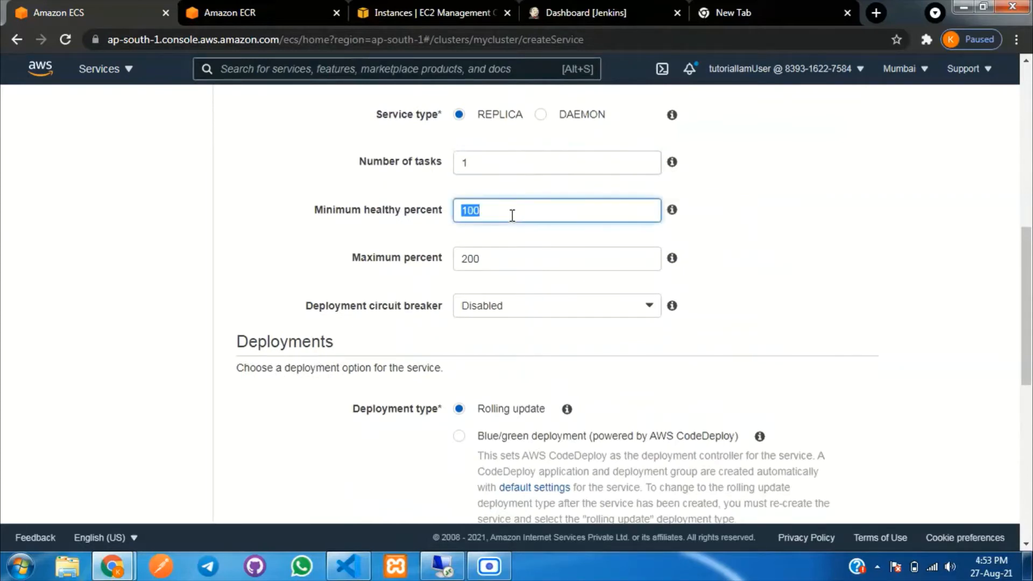
type("0")
double_click(490, 261)
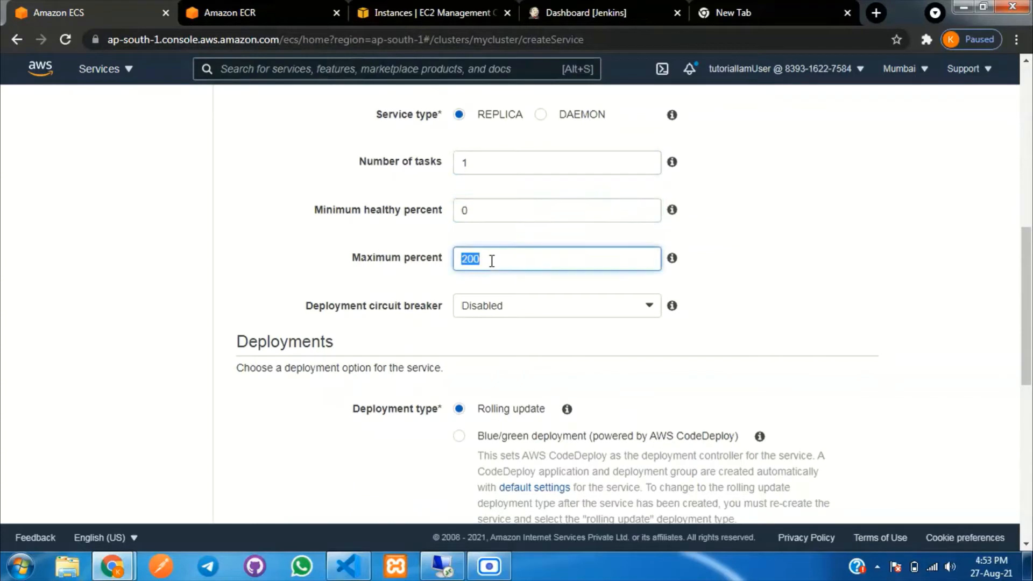
type("100")
scroll(653, 352, "down", 5)
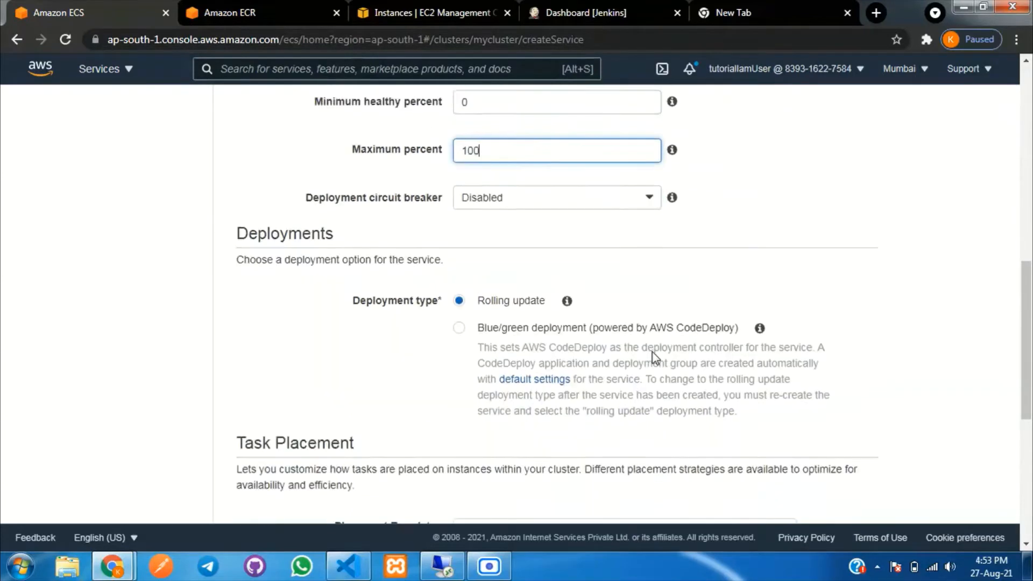
scroll(618, 343, "down", 3)
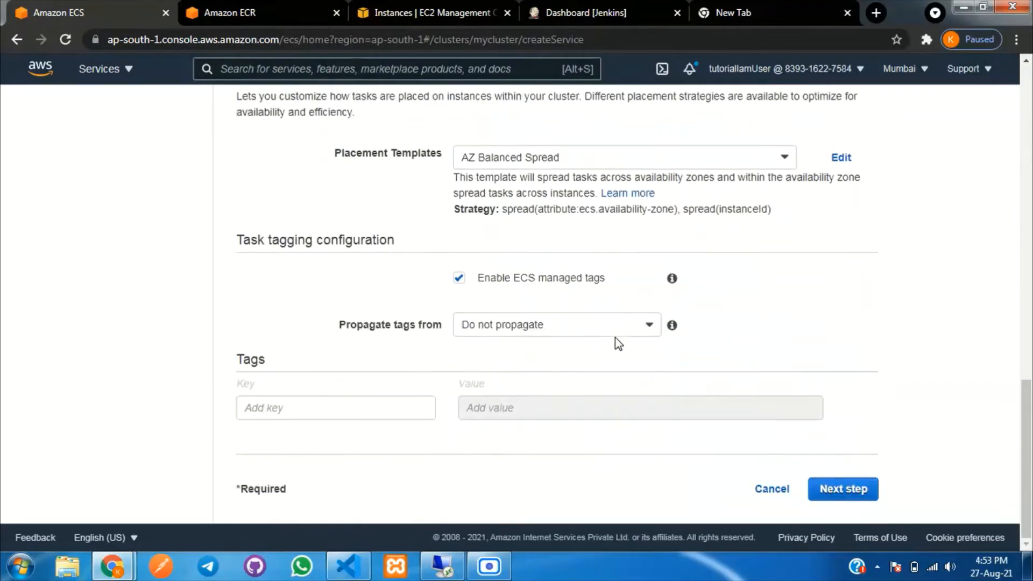
left_click(848, 488)
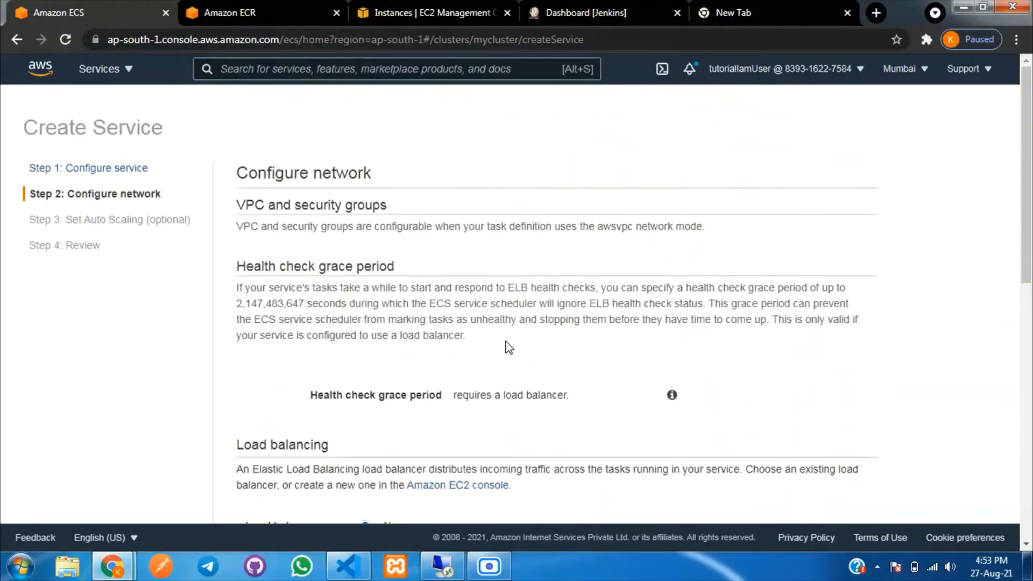
- Choose an Application Load Balancer for the service and add the myrepo:2173 container to myalb
scroll(507, 346, "down", 5)
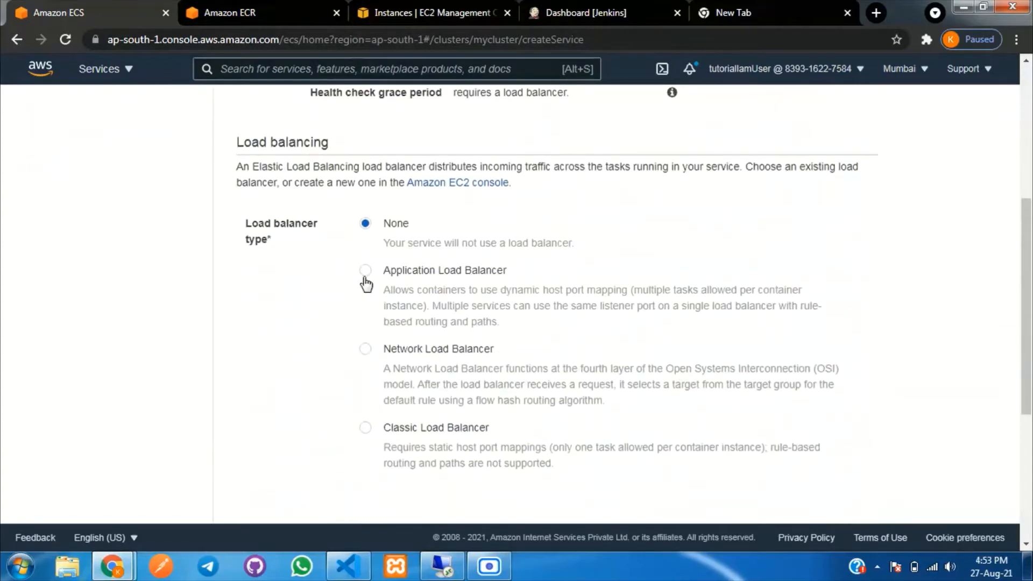
left_click(365, 273)
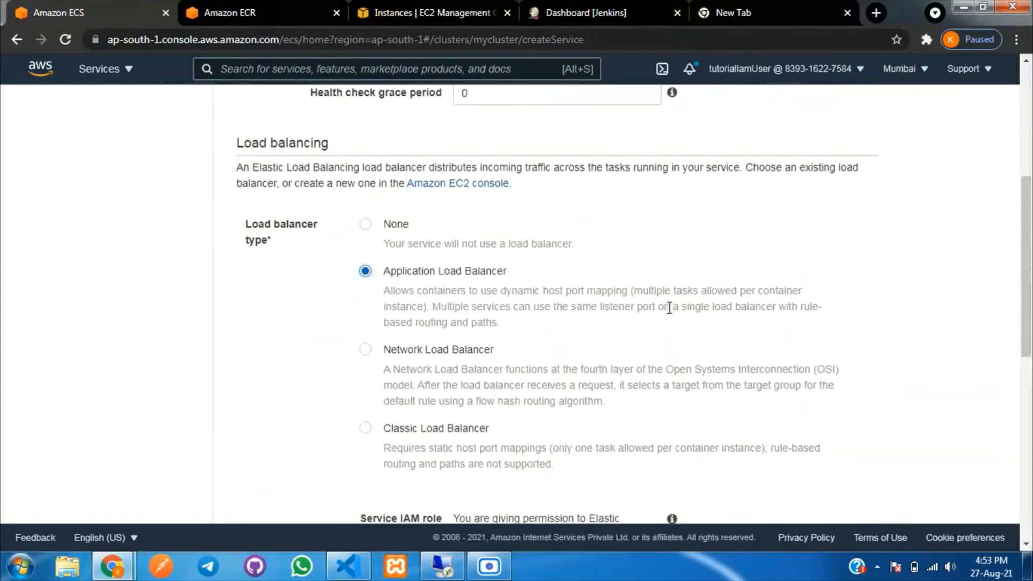
scroll(668, 308, "down", 4)
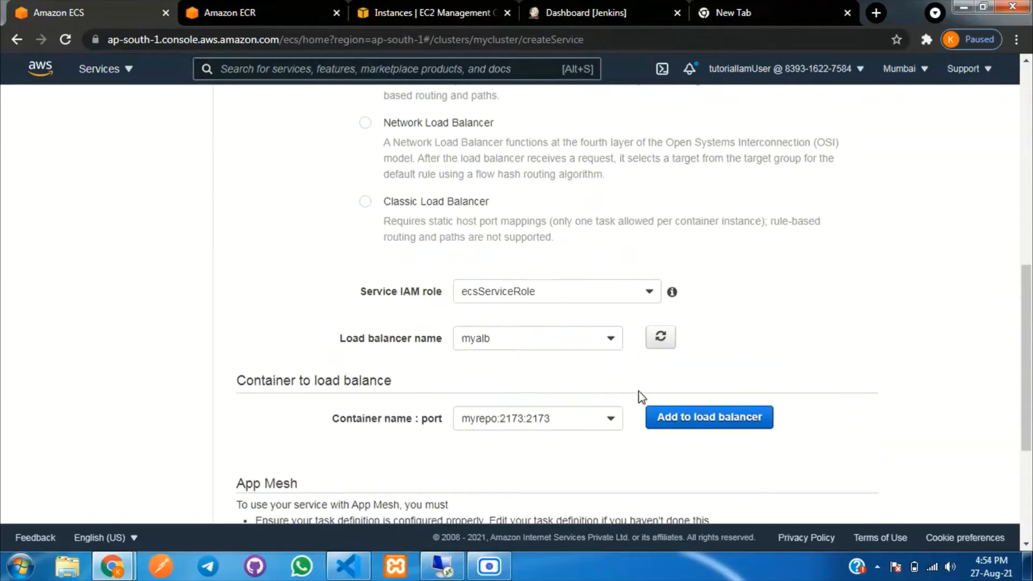
scroll(592, 376, "down", 3)
left_click(692, 276)
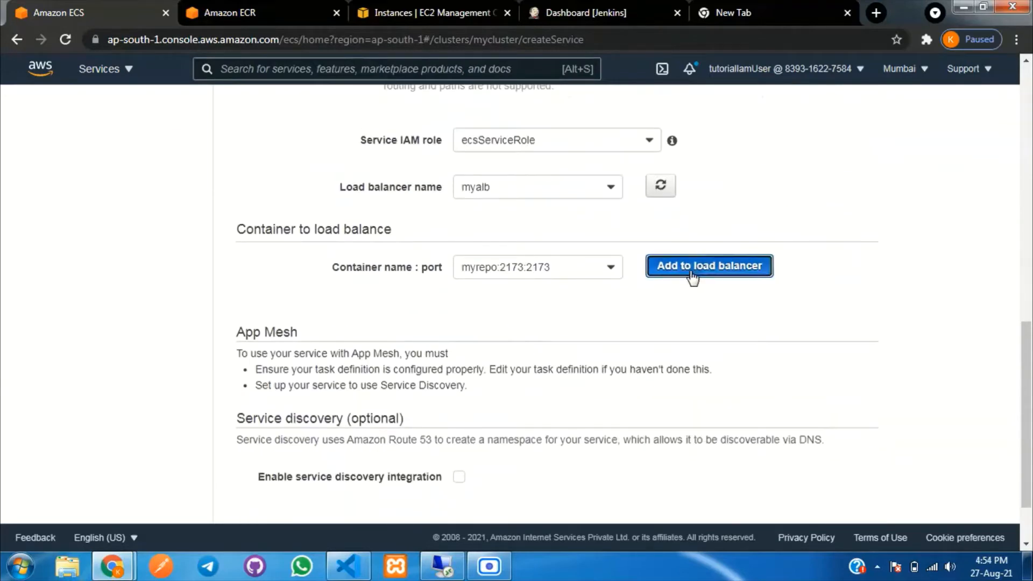
- Check the myalb load balancer in the EC2 console and set the container's production listener port to 80:HTTP
left_click(523, 303)
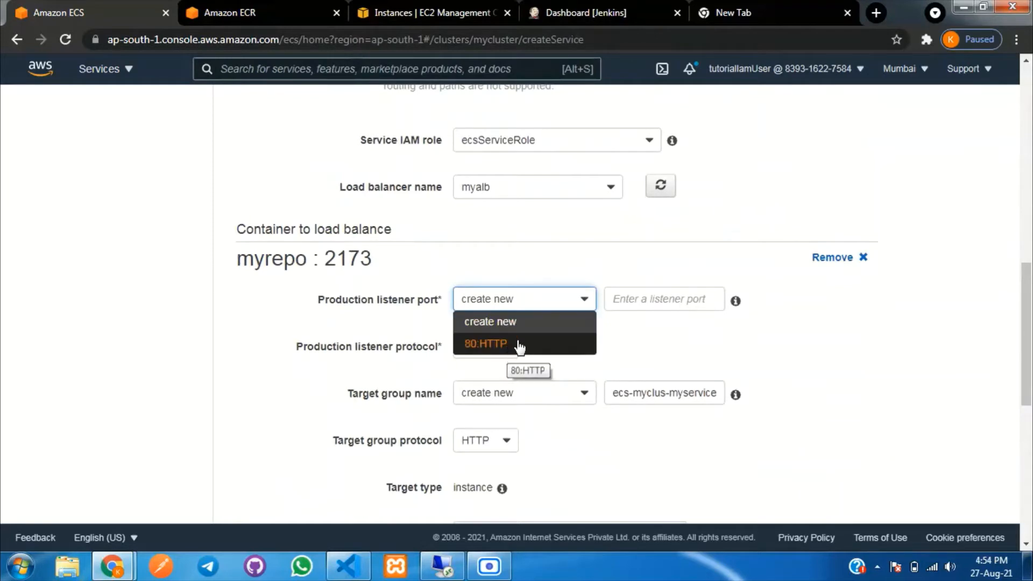
left_click(448, 6)
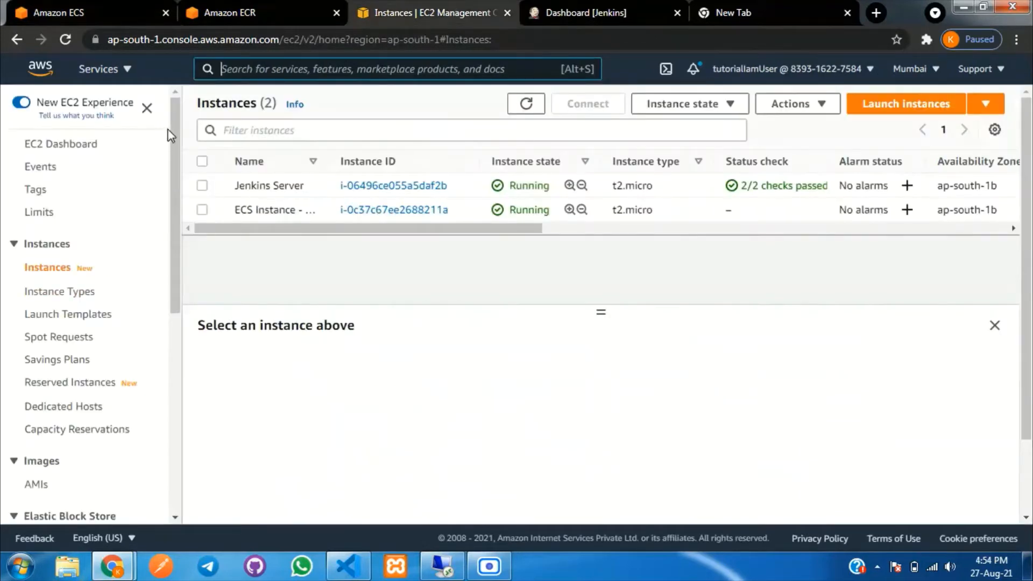
left_click_drag(174, 139, 178, 346)
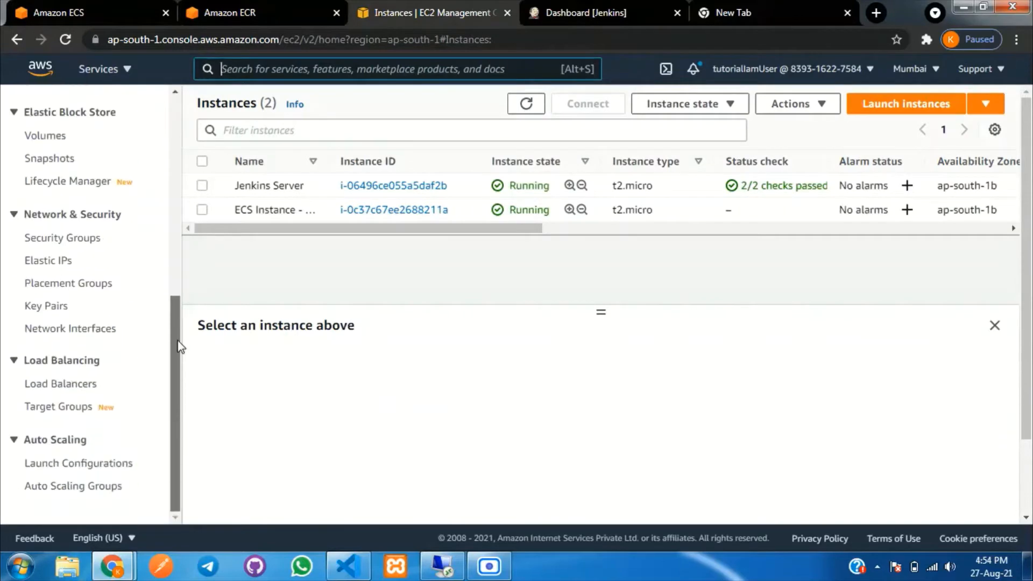
left_click(66, 383)
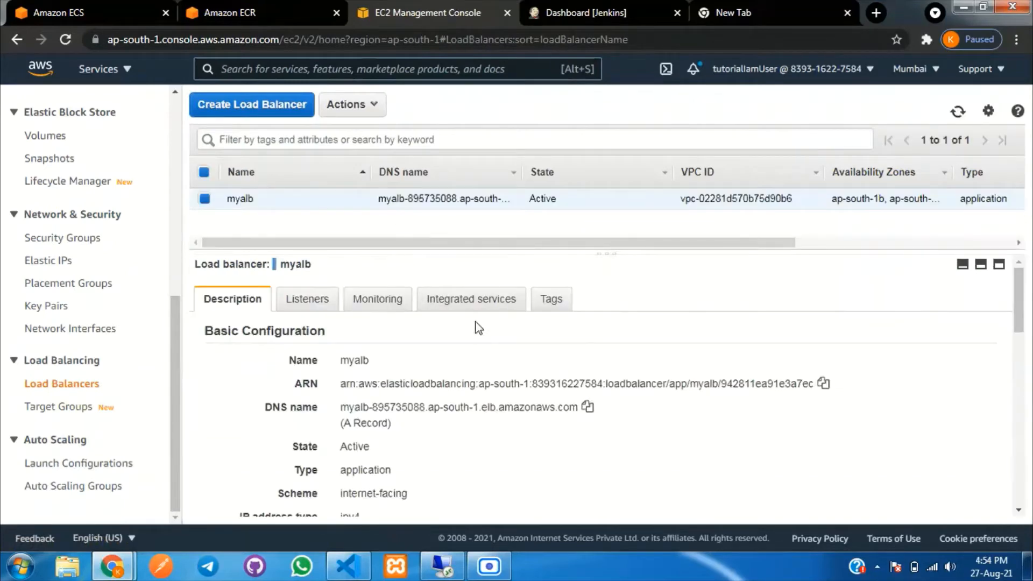
left_click(80, 13)
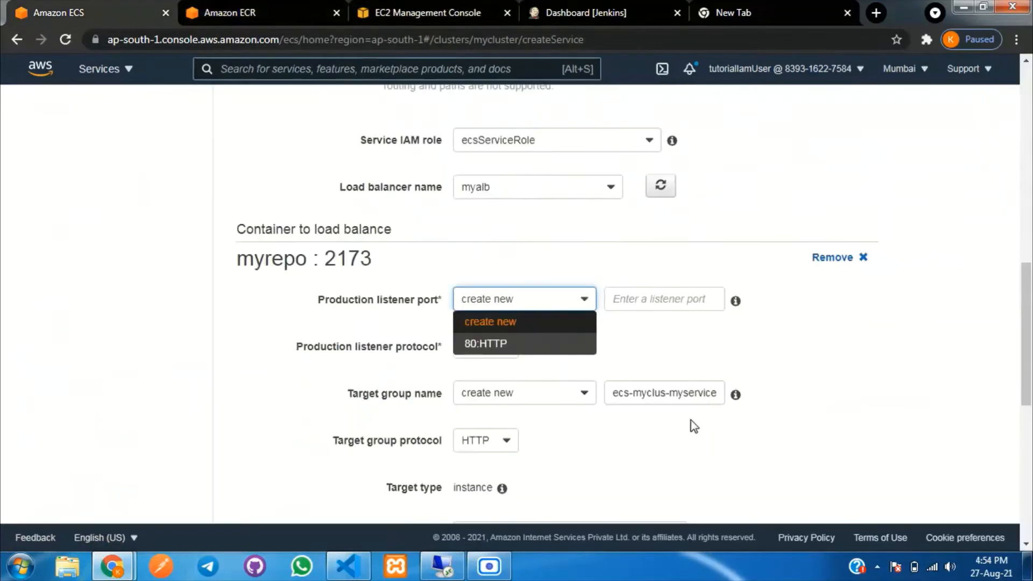
left_click(509, 345)
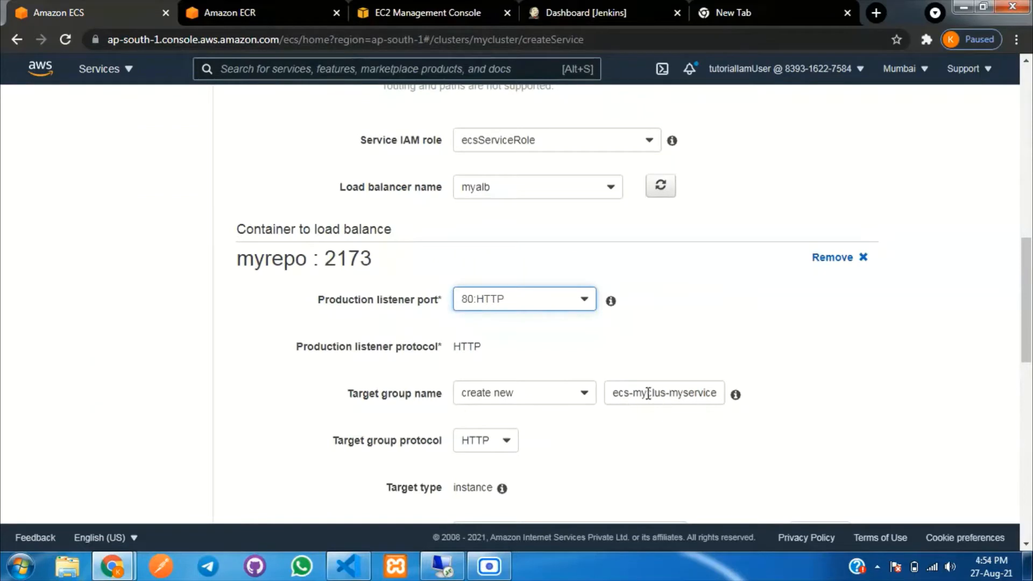
- Name the new target group myservicetg
left_click_drag(669, 393, 605, 399)
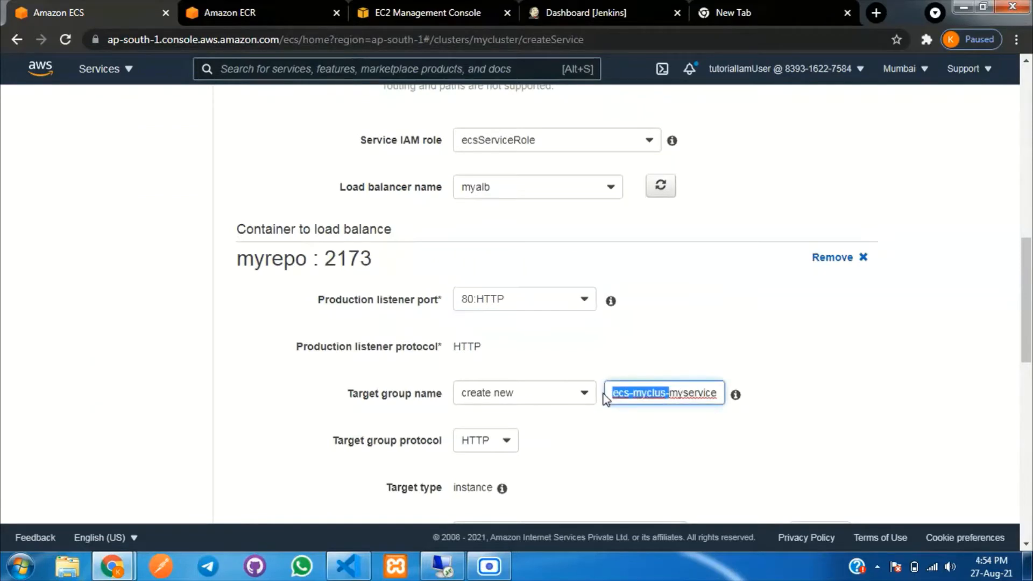
key("BackSpace")
key("End")
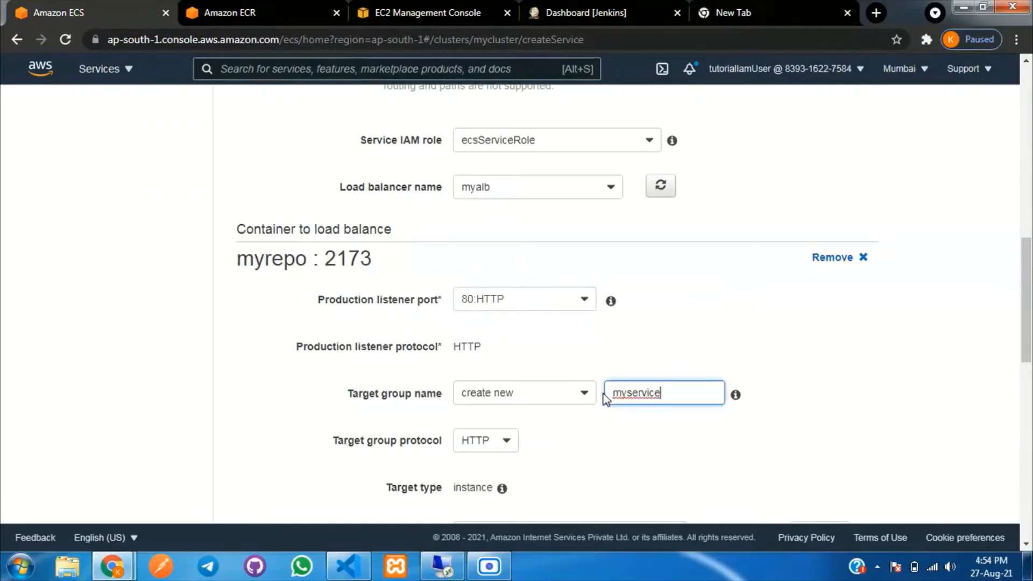
type("tg")
- Set the target group's path pattern to /myservice-1* with evaluation order 1
scroll(666, 338, "up", 3)
scroll(668, 350, "down", 7)
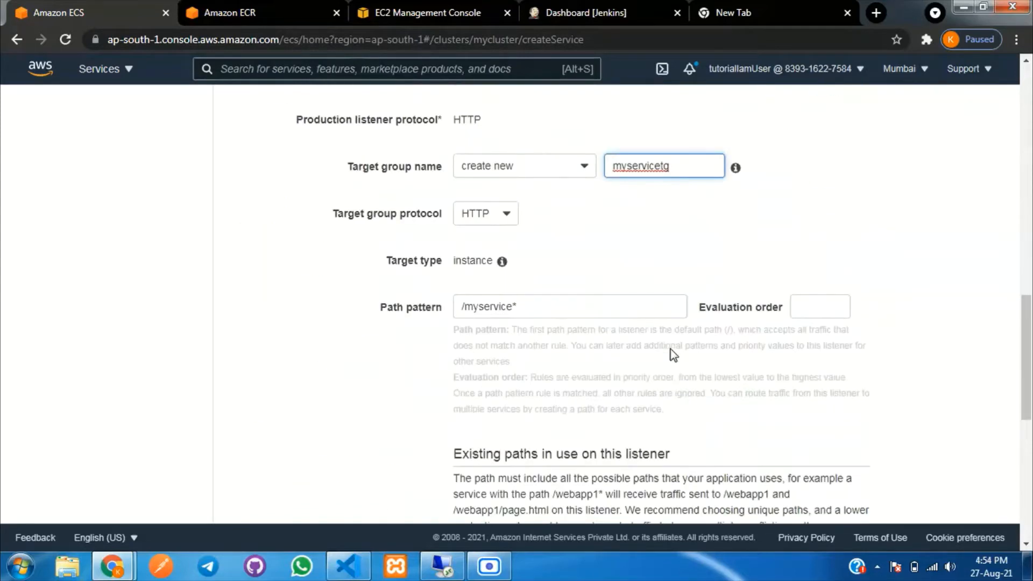
left_click(514, 306)
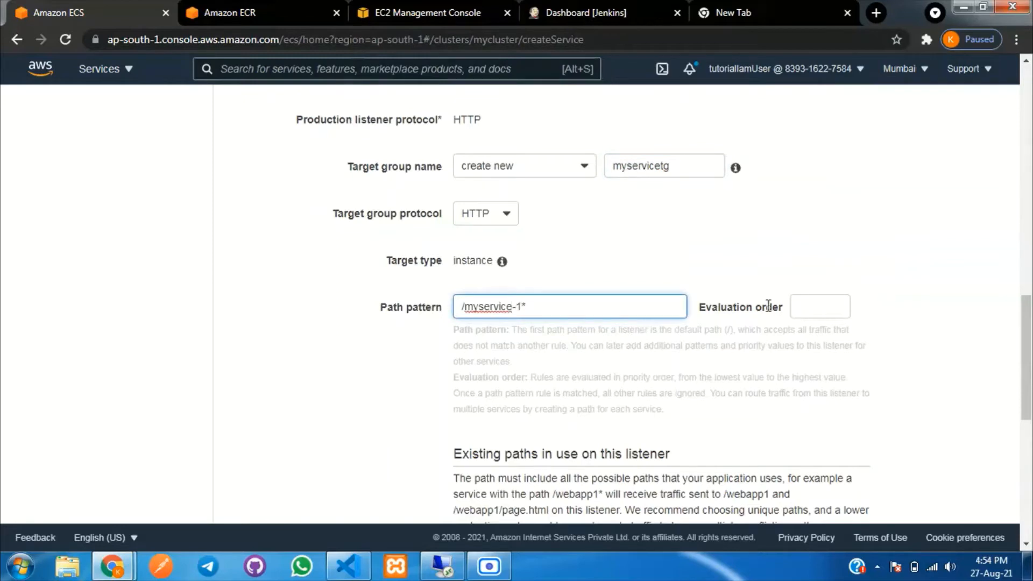
left_click(802, 306)
type("1")
scroll(897, 253, "down", 4)
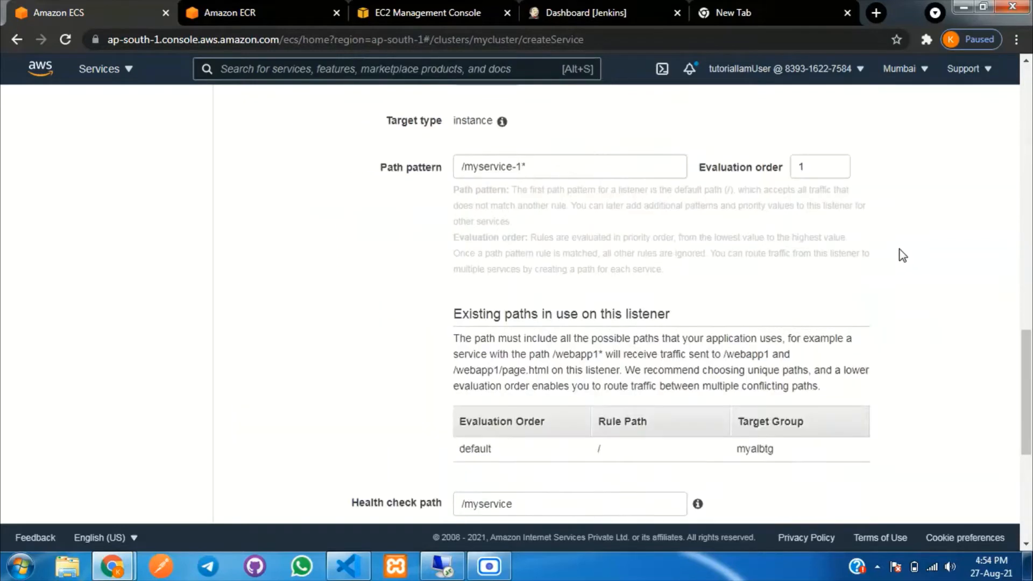
- Set the health check path to /myservice-1 and continue to the service review, leaving auto scaling unconfigured
scroll(896, 246, "down", 3)
left_click(571, 267)
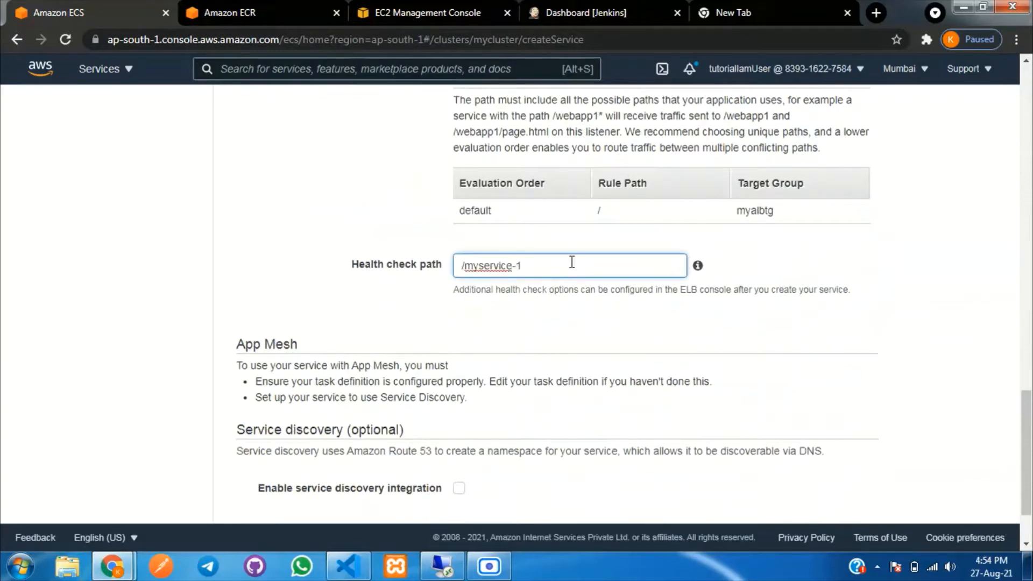
scroll(934, 300, "down", 2)
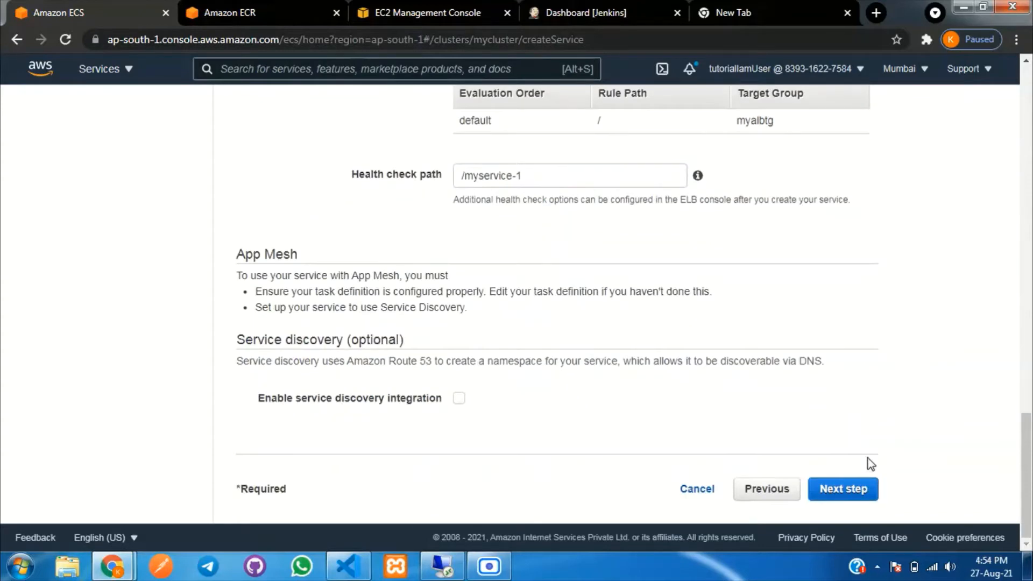
left_click(861, 490)
left_click(885, 407)
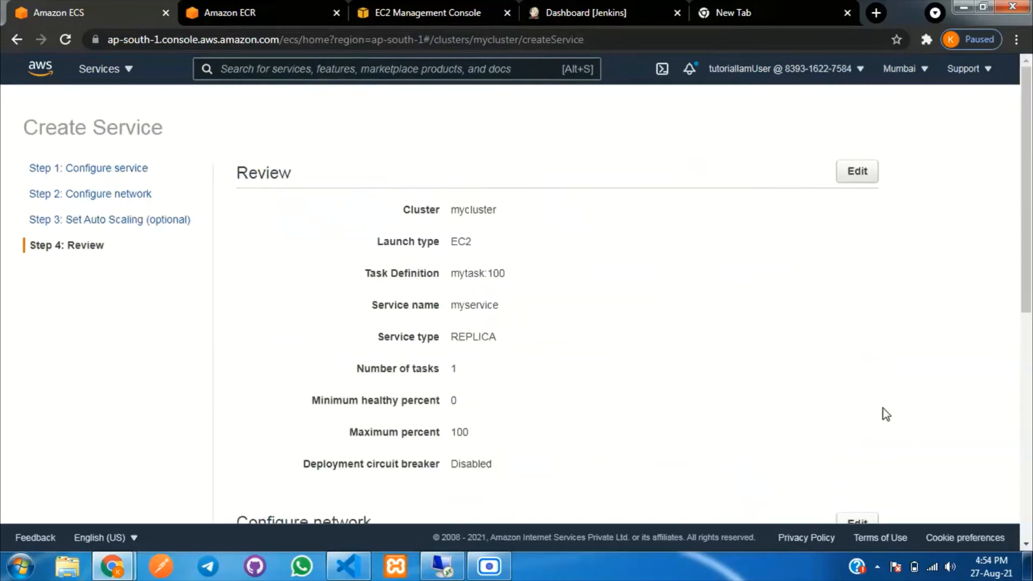
- Create the service myservice from the review page and open its service page
scroll(885, 410, "down", 9)
left_click(859, 491)
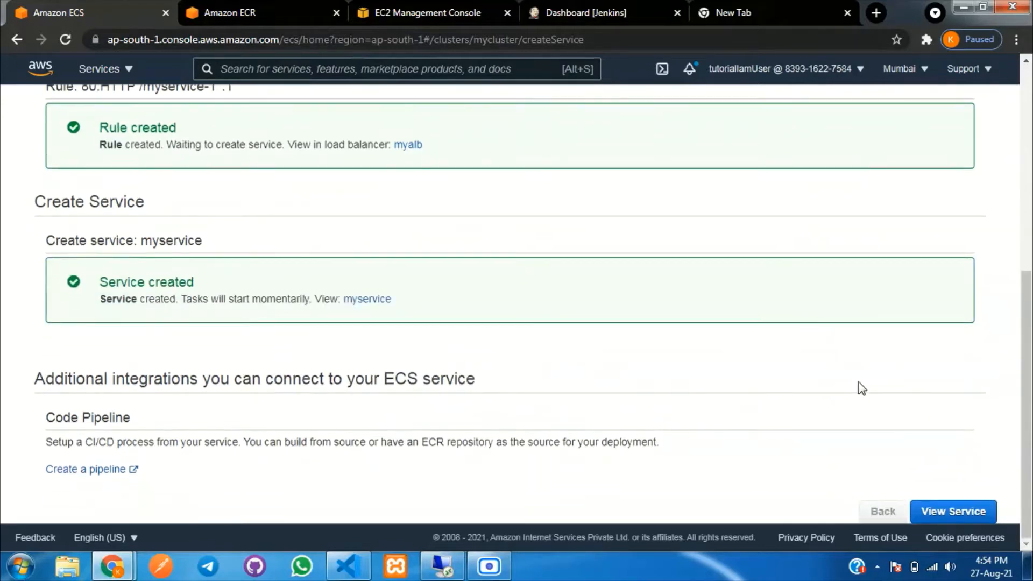
left_click(953, 511)
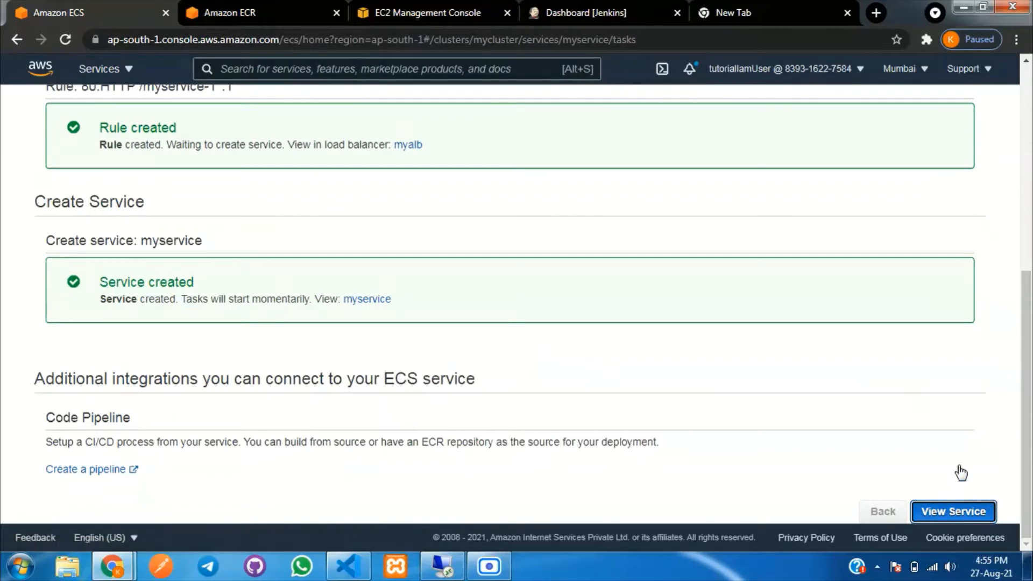
- Refresh the task list of myservice and inspect its task's details down to the containers
scroll(631, 300, "down", 1)
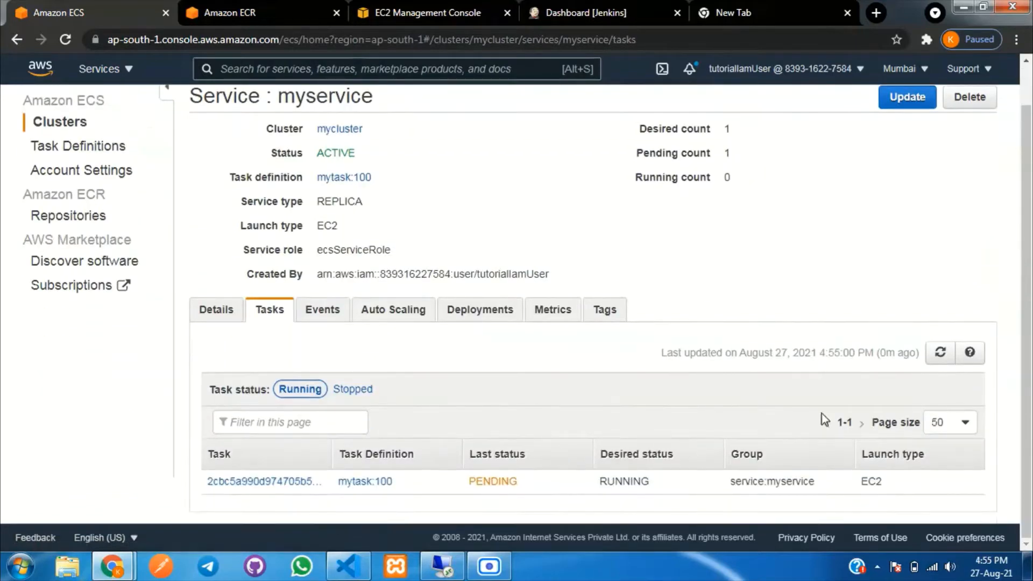
left_click(940, 353)
left_click(941, 352)
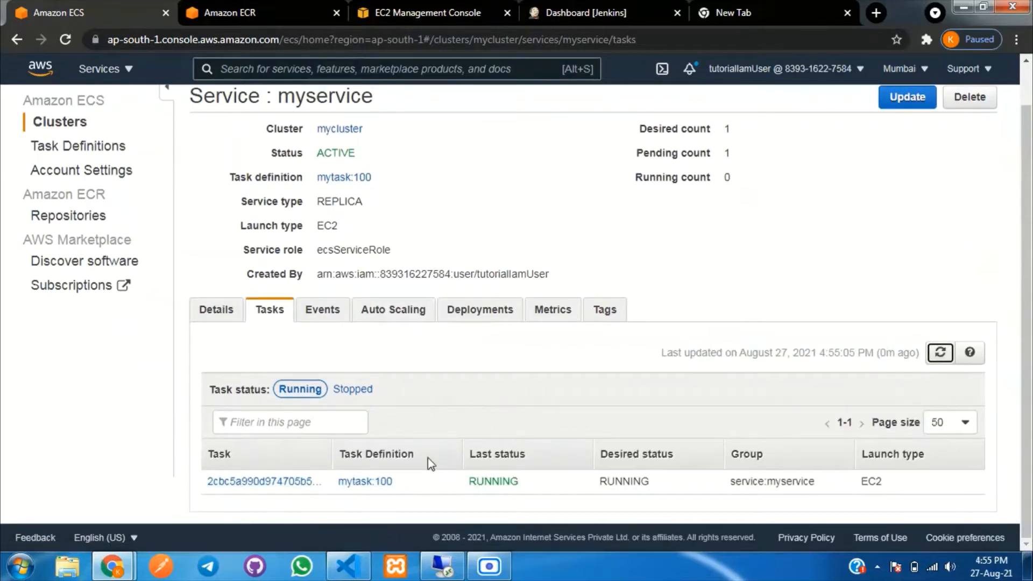
left_click(277, 481)
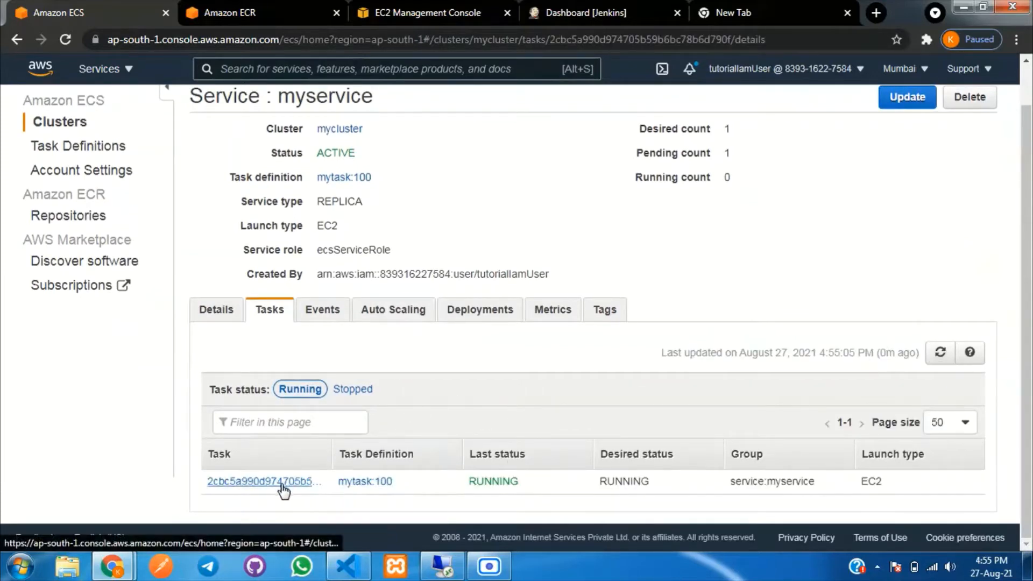
scroll(468, 312, "down", 2)
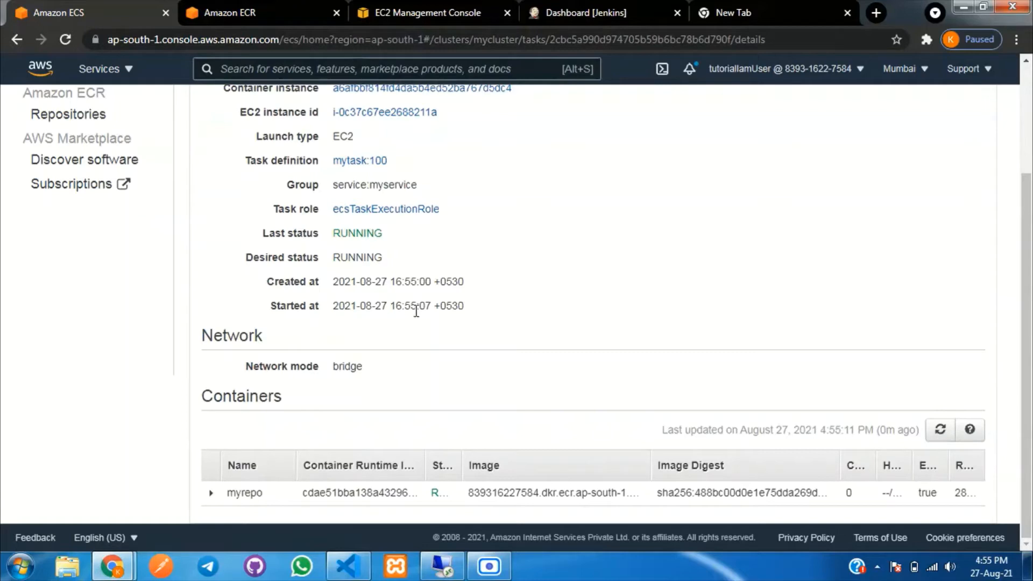
- In the EC2 console, open the ECS container instance of mycluster and copy its public IPv4 address
left_click(400, 12)
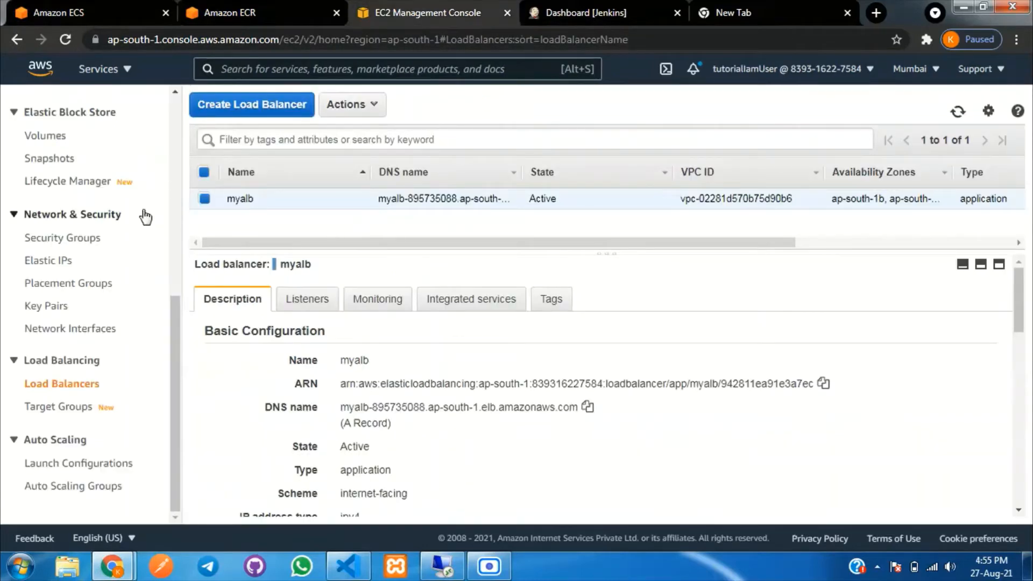
left_click_drag(176, 359, 183, 172)
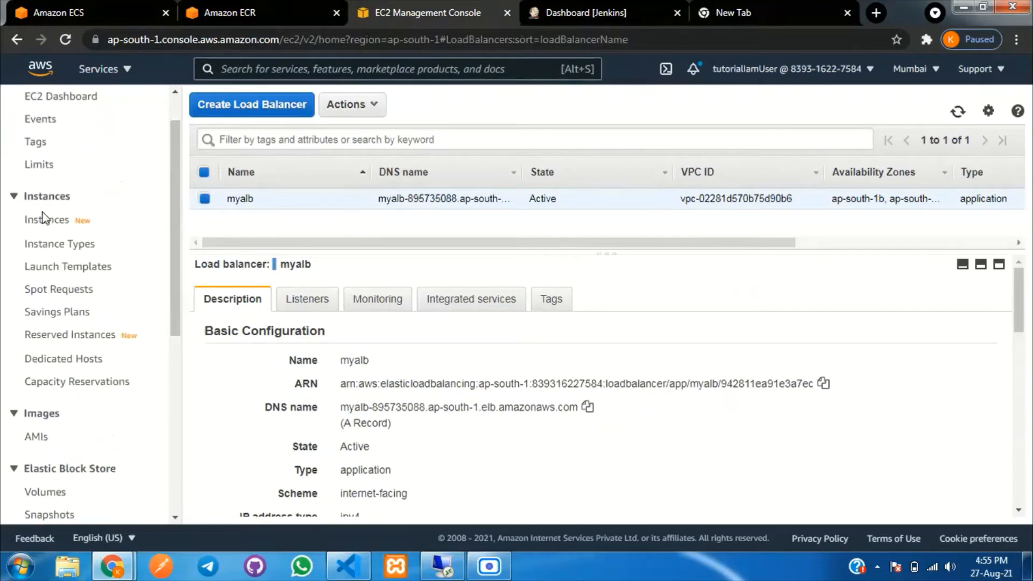
left_click(54, 221)
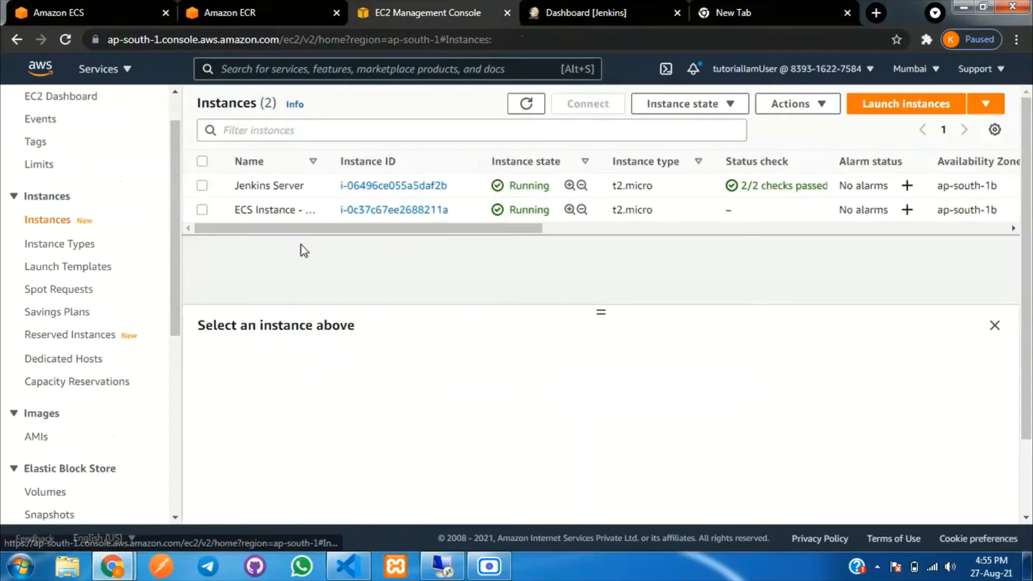
left_click(383, 210)
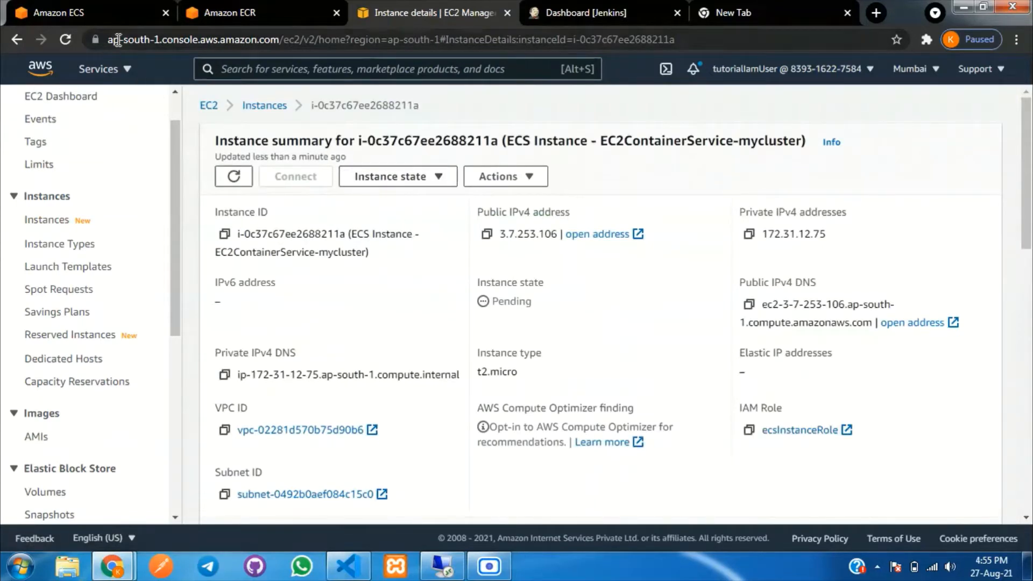
left_click(486, 234)
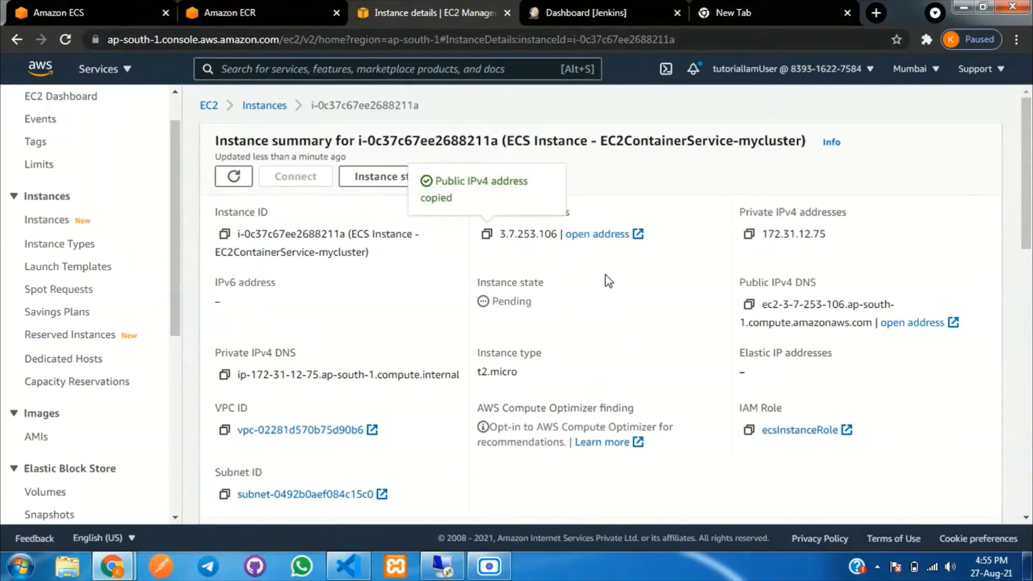
- Load 3.7.253.106:2173/myservice-1 in the empty browser tab to check the service's response on the instance
left_click(727, 7)
left_click(705, 37)
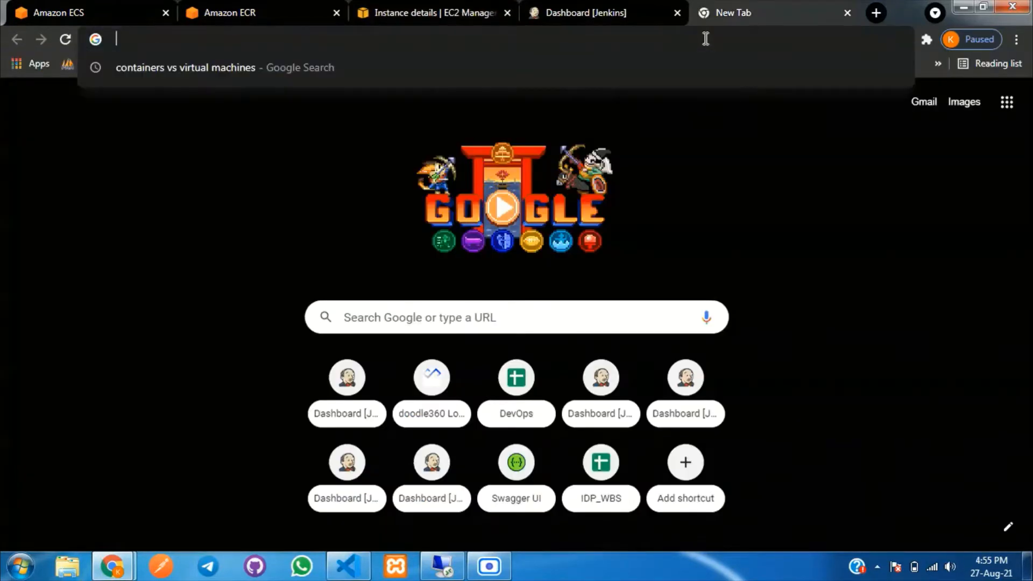
key("ctrl+v")
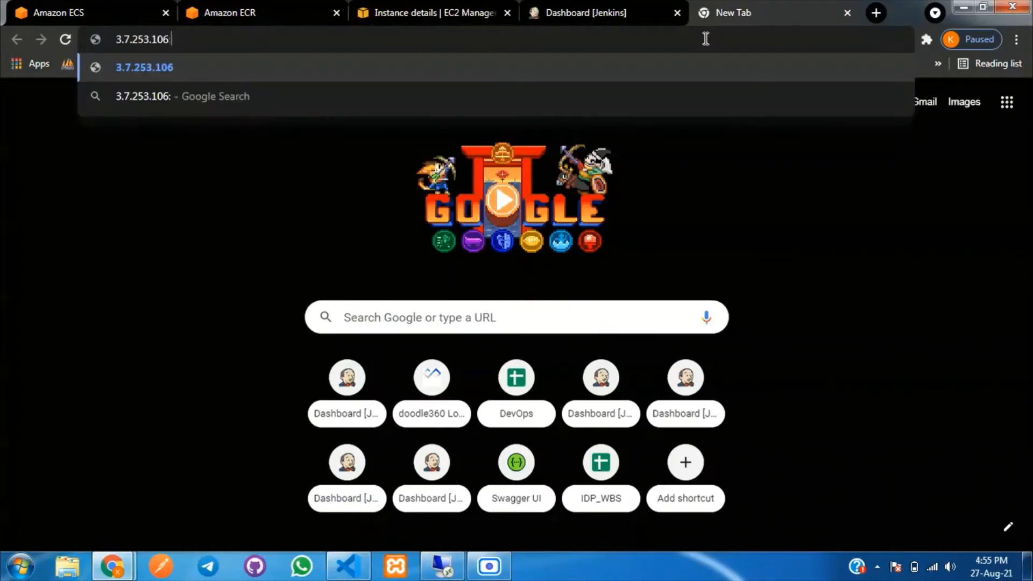
type(":217")
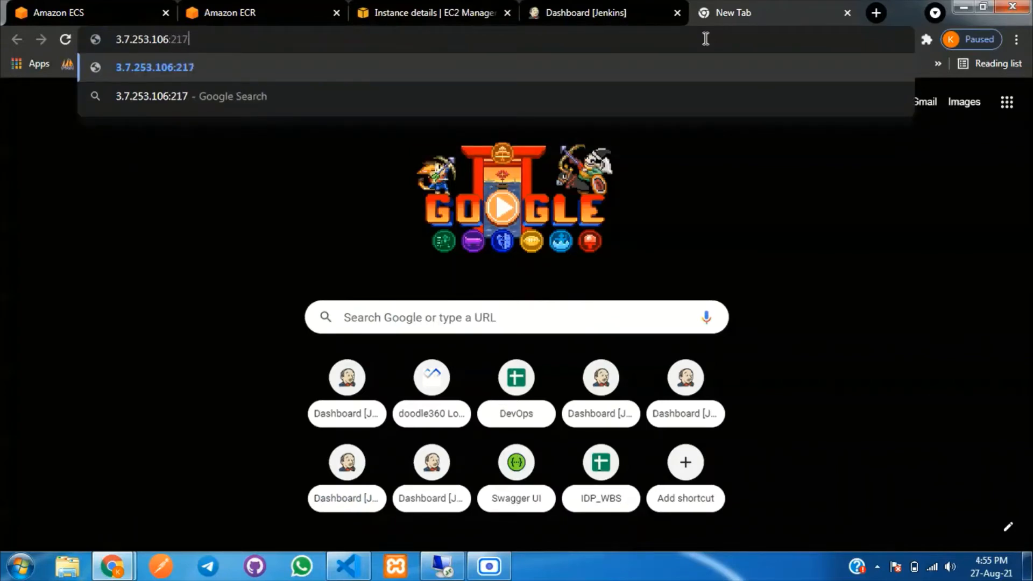
type("3/m")
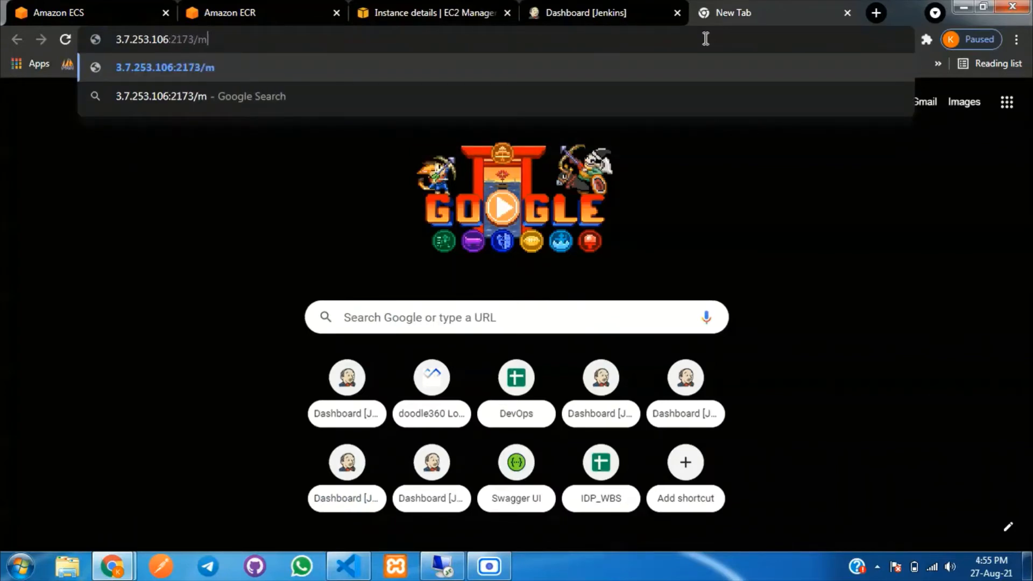
type("yservice-1")
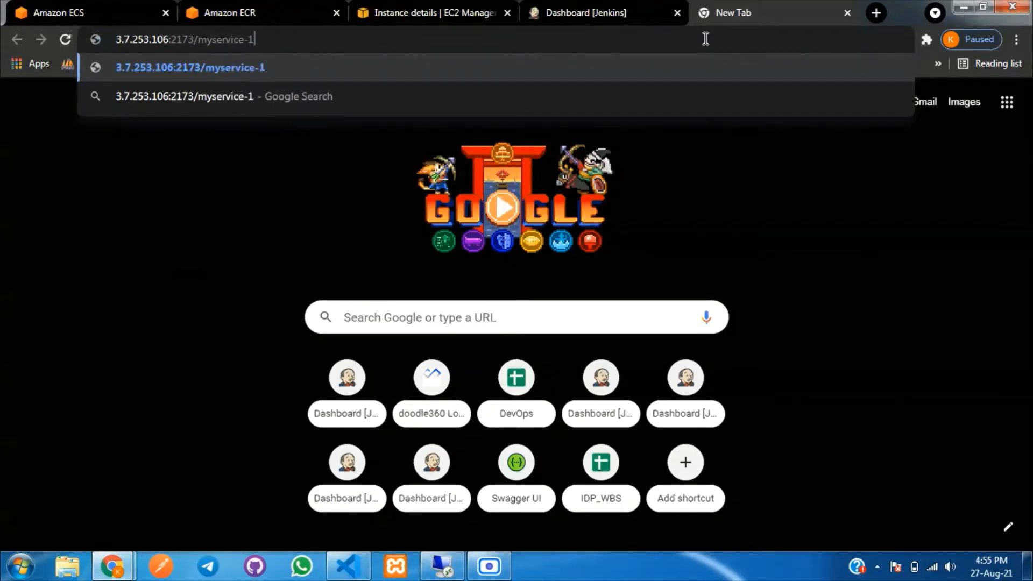
key("Return")
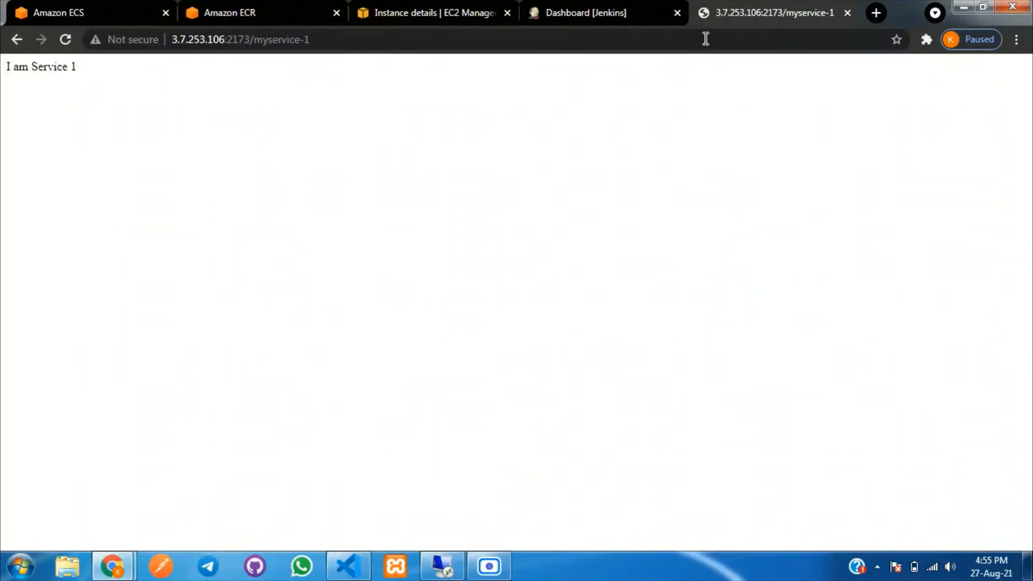
left_click_drag(70, 71, 1, 74)
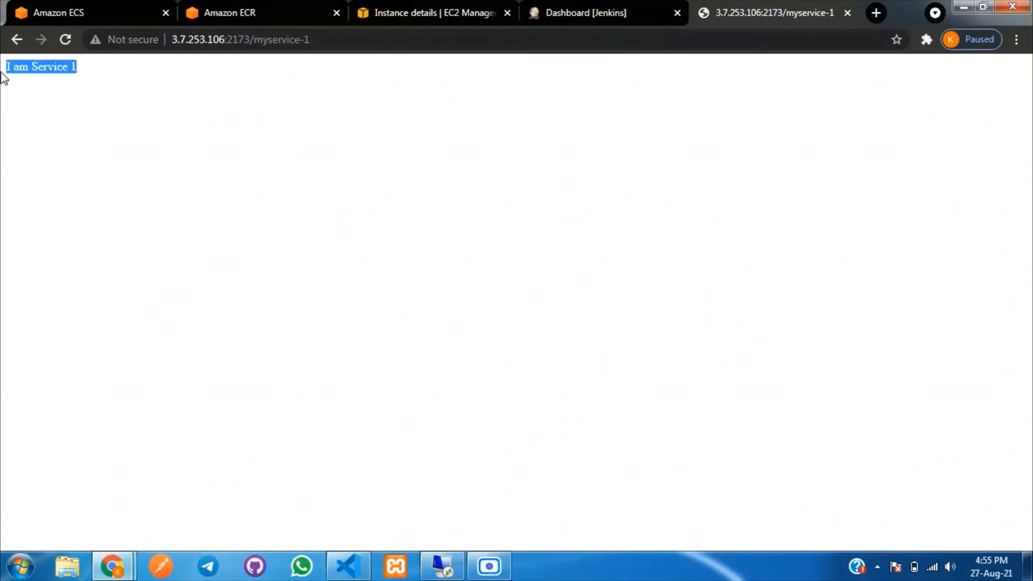
left_click(228, 140)
- Return to the load balancers in the EC2 console and copy the DNS name of myalb
left_click(437, 10)
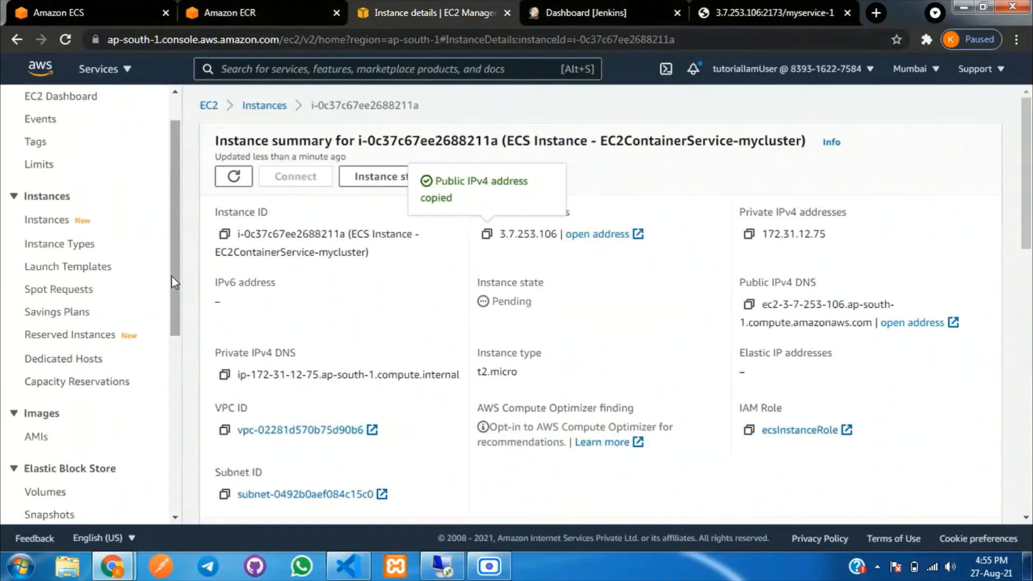
left_click_drag(171, 276, 166, 376)
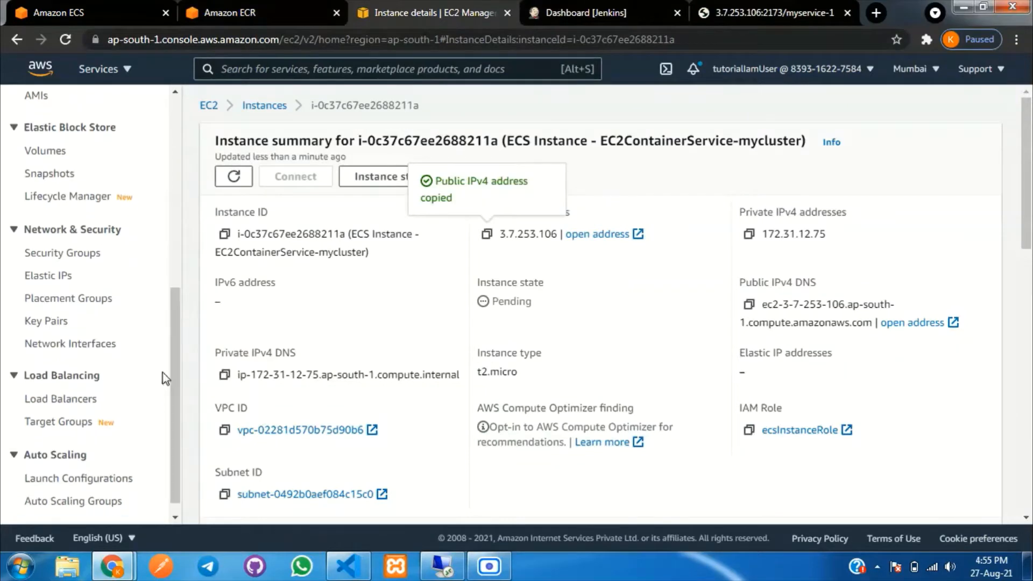
left_click(76, 400)
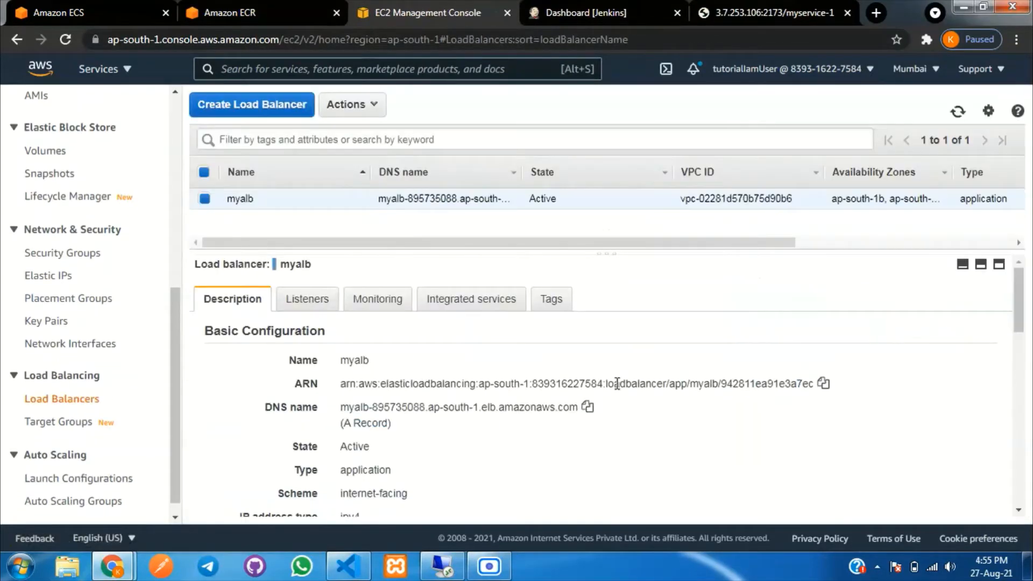
left_click(587, 407)
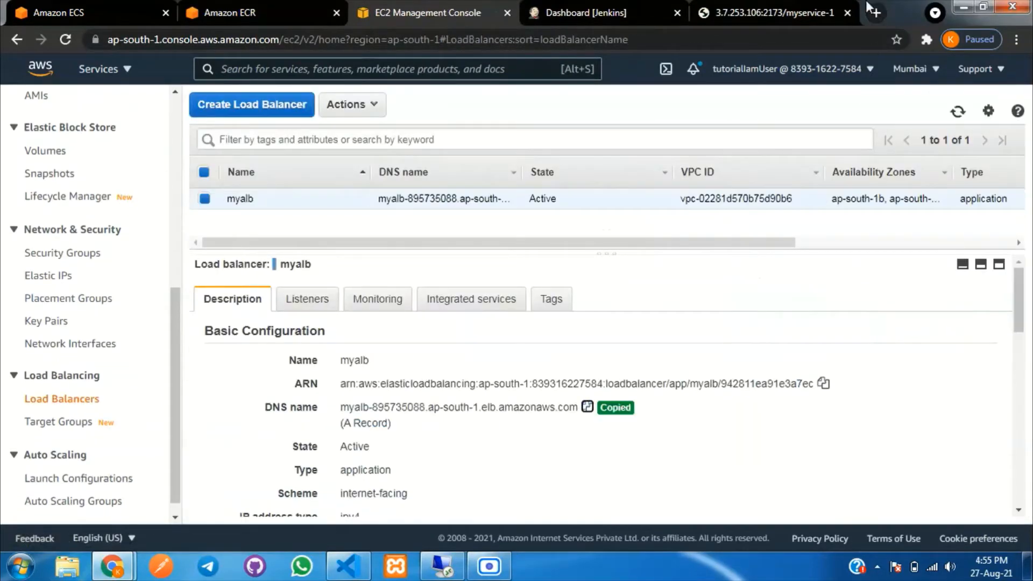
- Load myalb-895735088.ap-south-1.elb.amazonaws.com/myservice-1 in place of the instance address to check the response through the load balancer
left_click(780, 13)
left_click(699, 40)
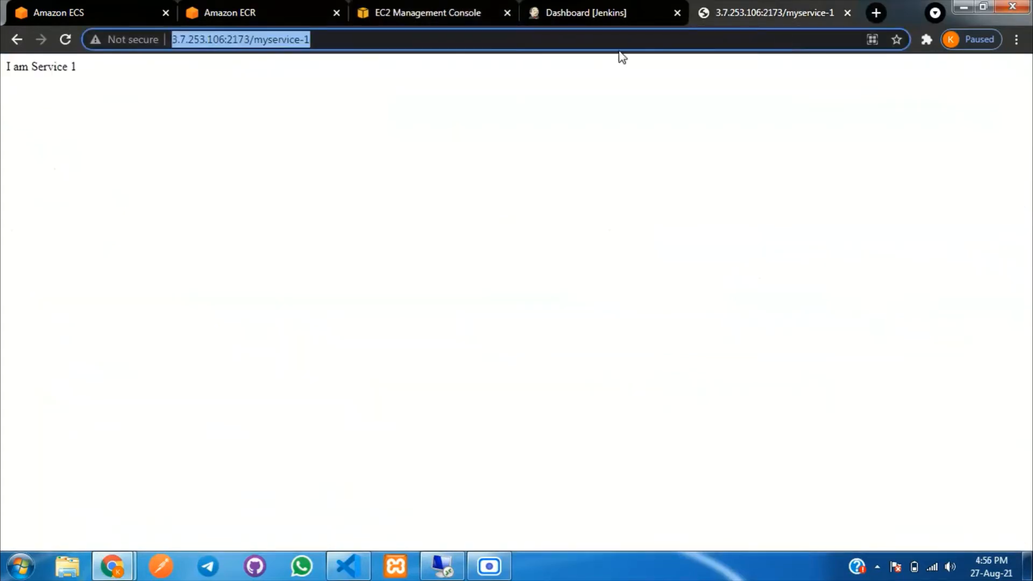
left_click(250, 40)
left_click_drag(253, 40, 175, 41)
key("ctrl+v")
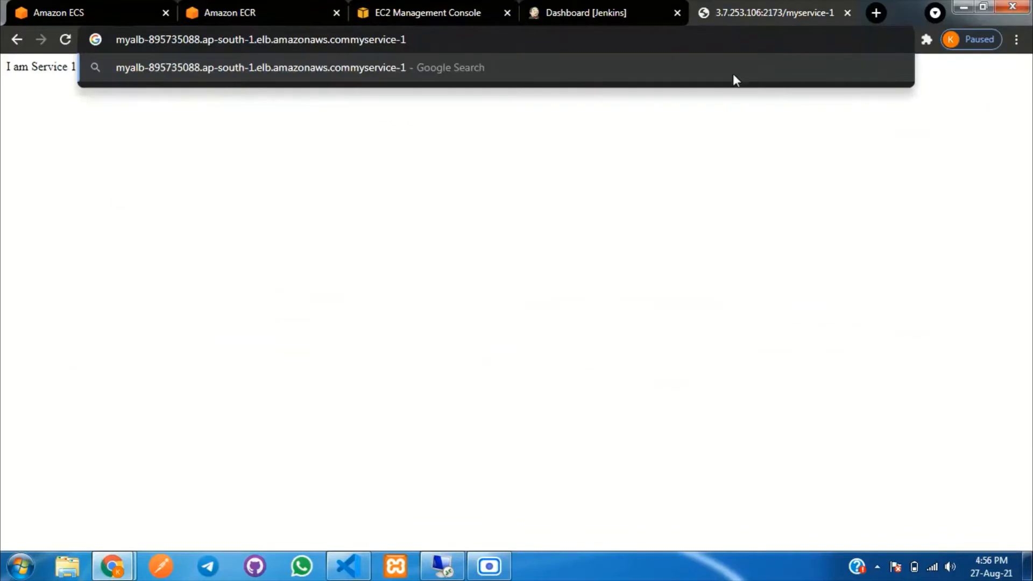
key("Left")
key("Left")
key("Left")
key("Left")
key("Left")
key("Left")
key("Left")
key("Left")
key("Left")
key("Left")
key("Left")
type("/")
key("Return")
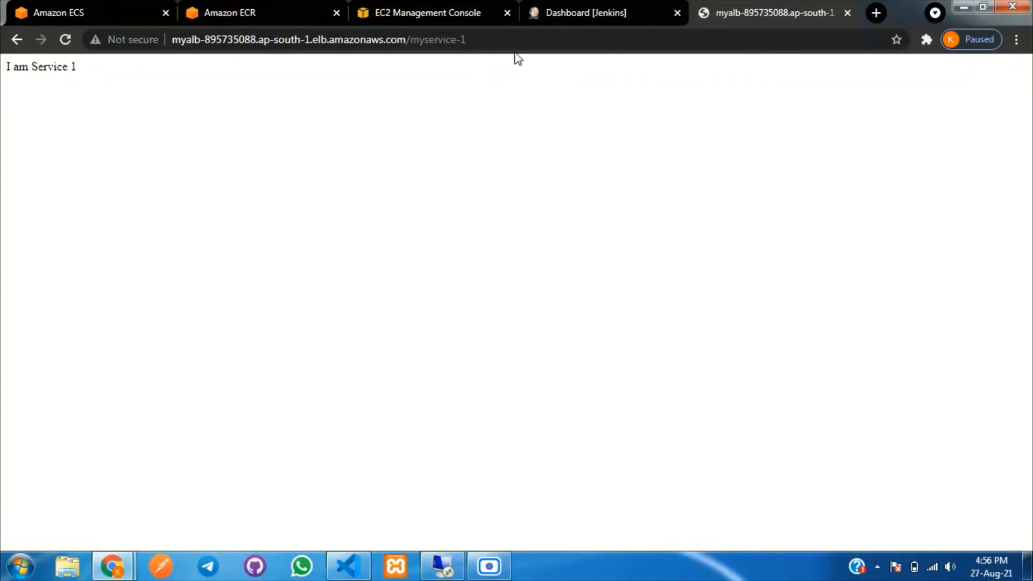
left_click_drag(81, 69, 1, 69)
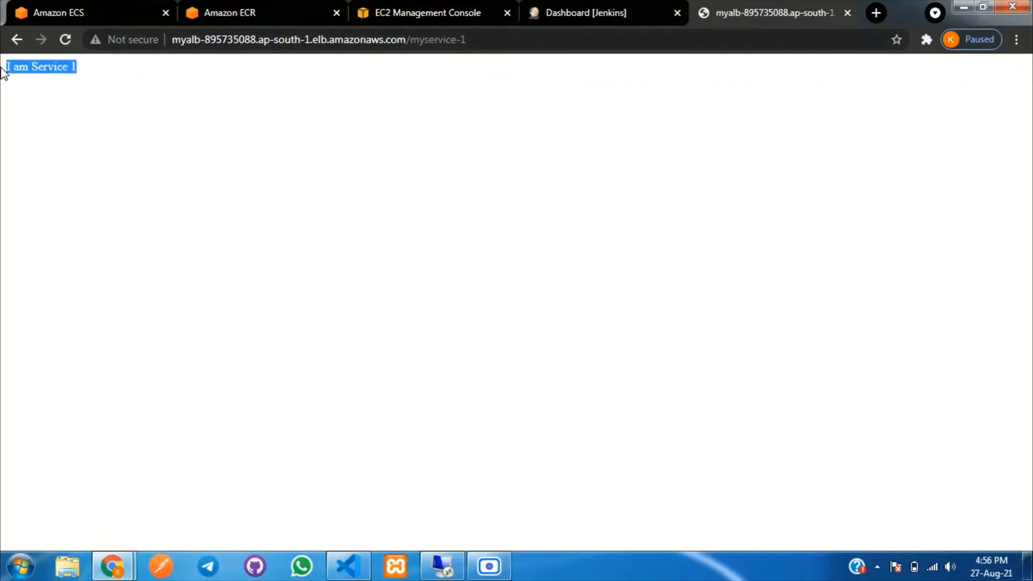
left_click(222, 127)
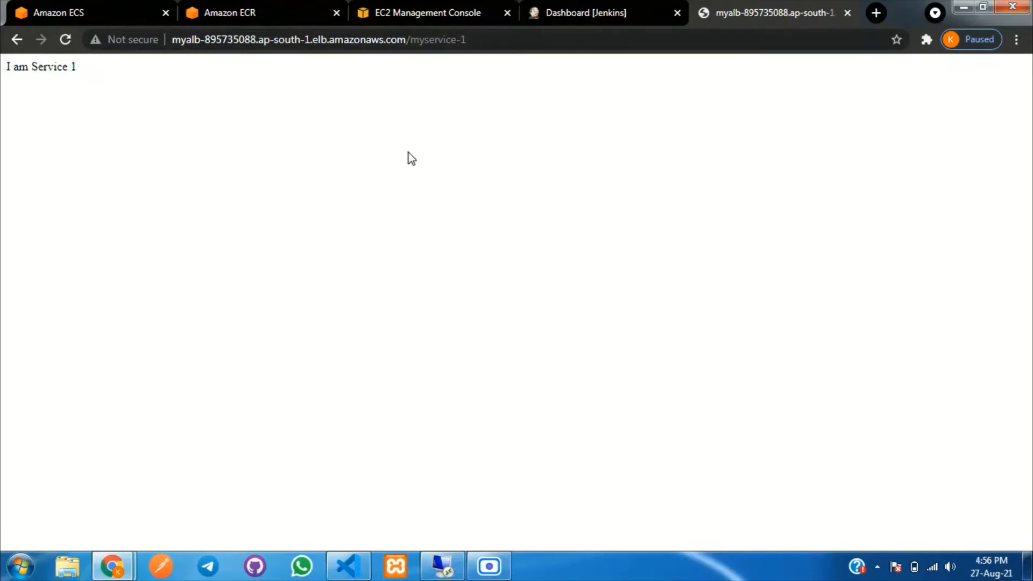
- Switch to the Jenkins dashboard and open the jenkins_cicd pipeline
left_click(617, 11)
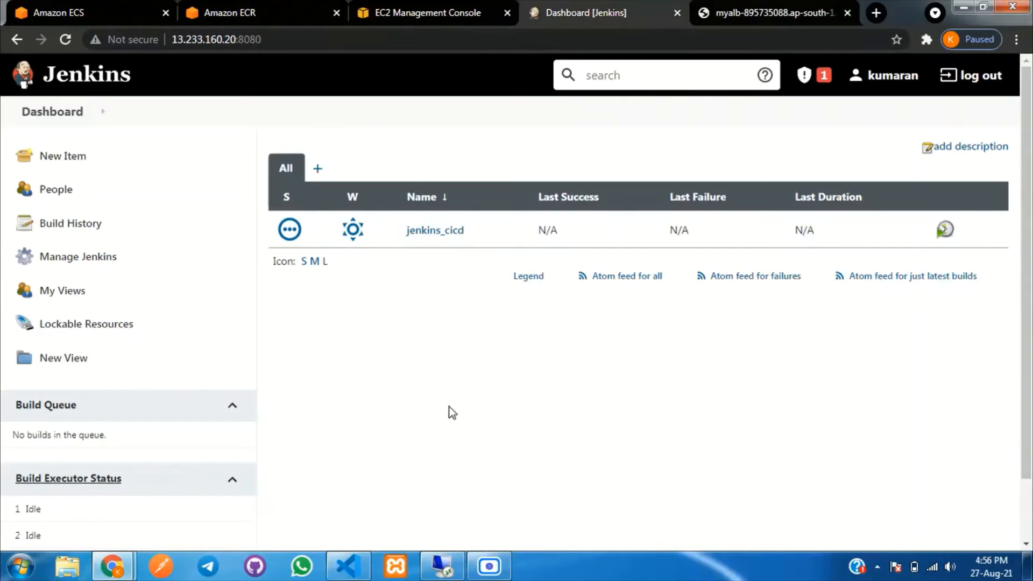
left_click(432, 233)
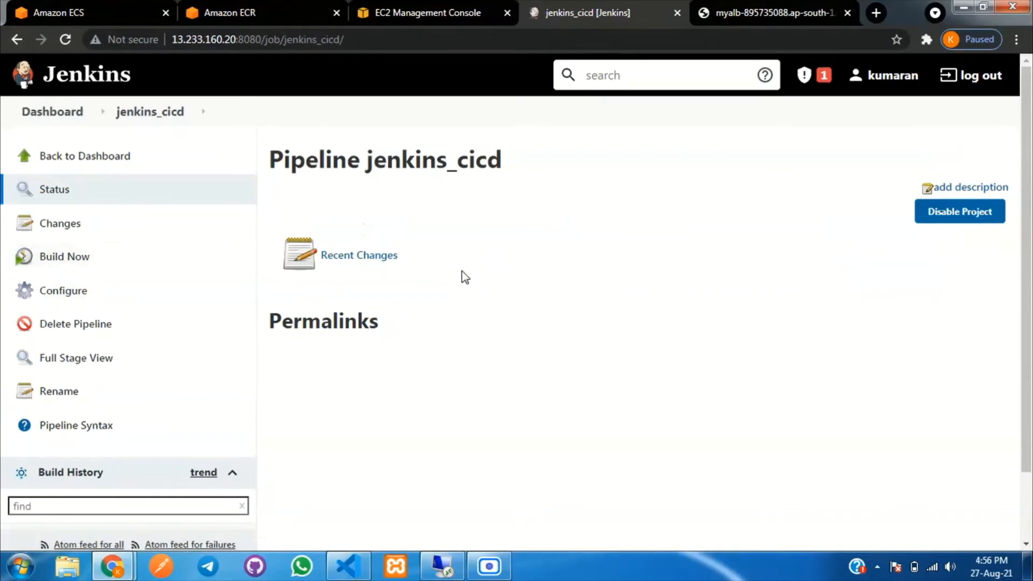
- Switch to Visual Studio Code and examine the routes in routes.js and the environment variables in the Jenkinsfile
left_click(254, 566)
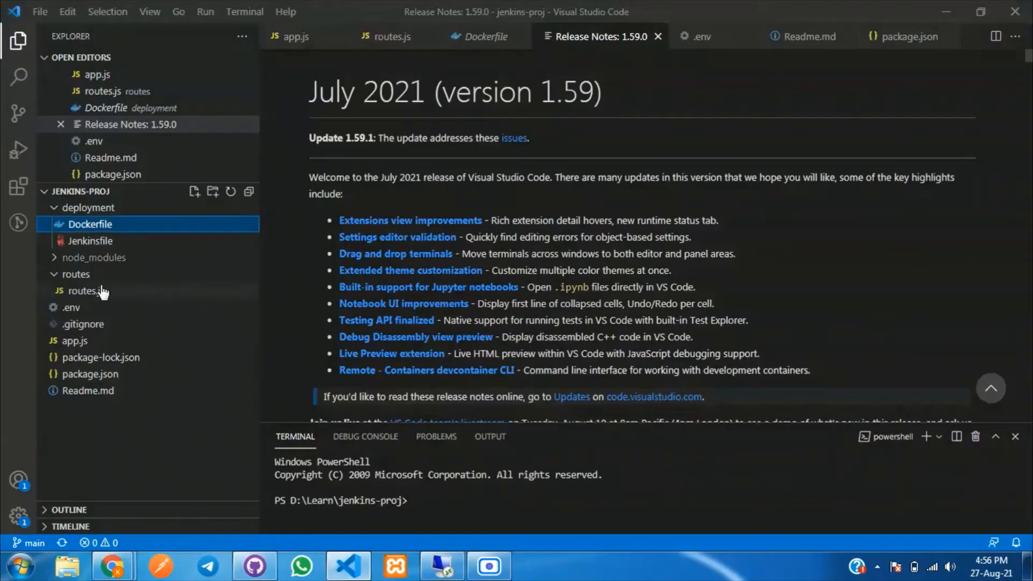
left_click(142, 293)
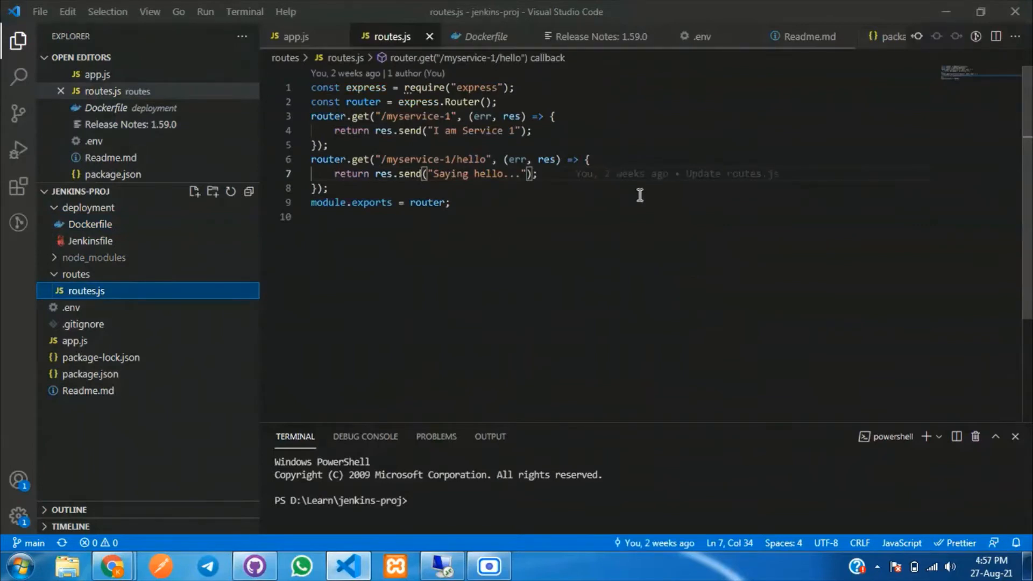
left_click(567, 242)
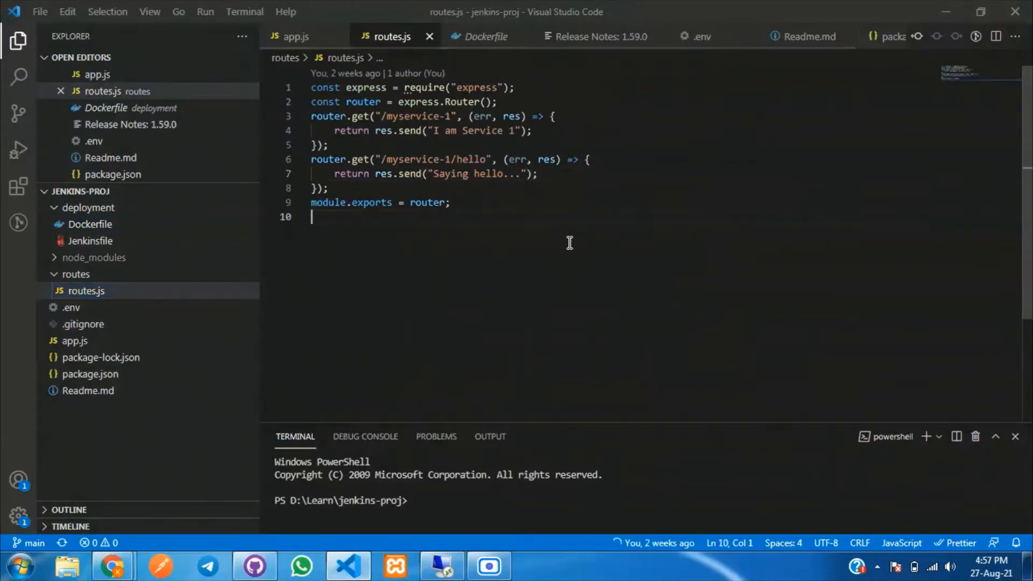
left_click(117, 242)
scroll(591, 218, "up", 15)
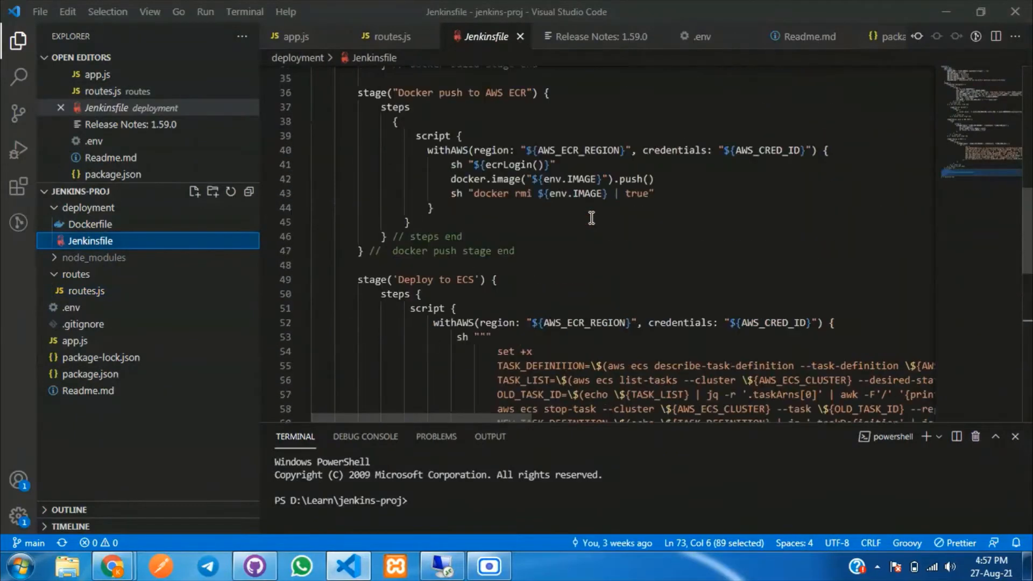
left_click(640, 158)
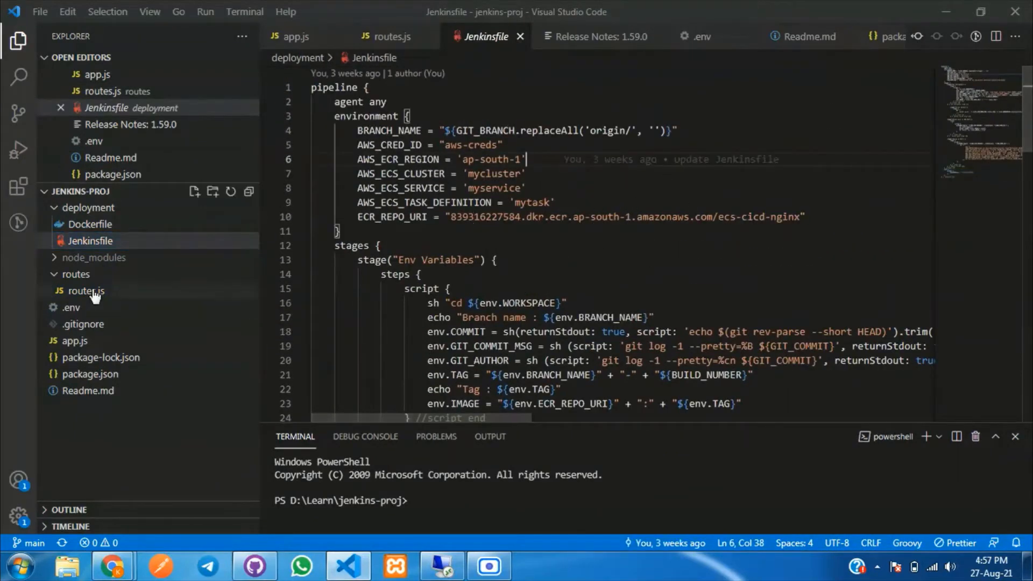
- Switch to GitHub Desktop and copy the primary remote repository URL from the jenkins-proj repository settings without changing them
left_click(253, 567)
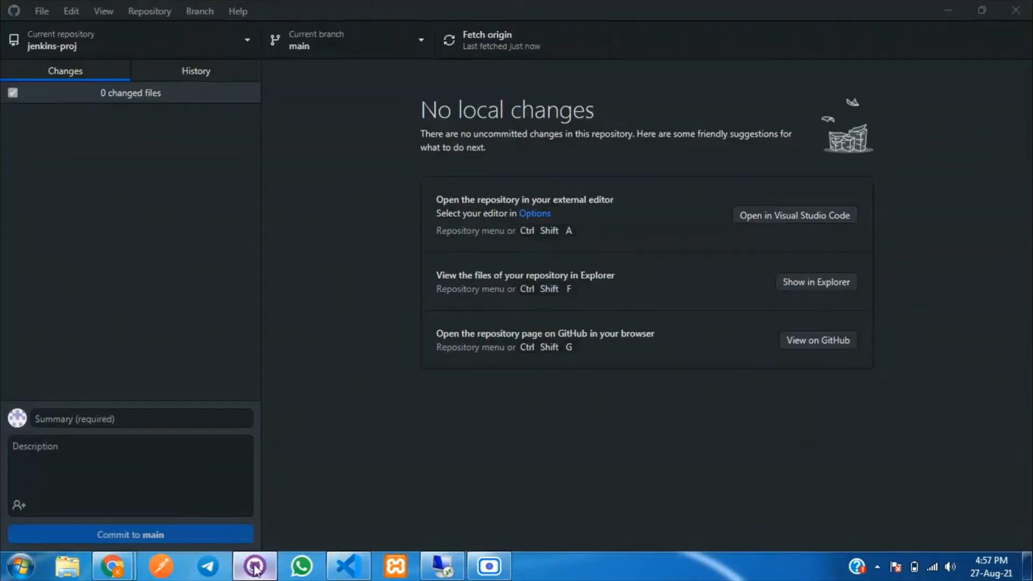
left_click(316, 42)
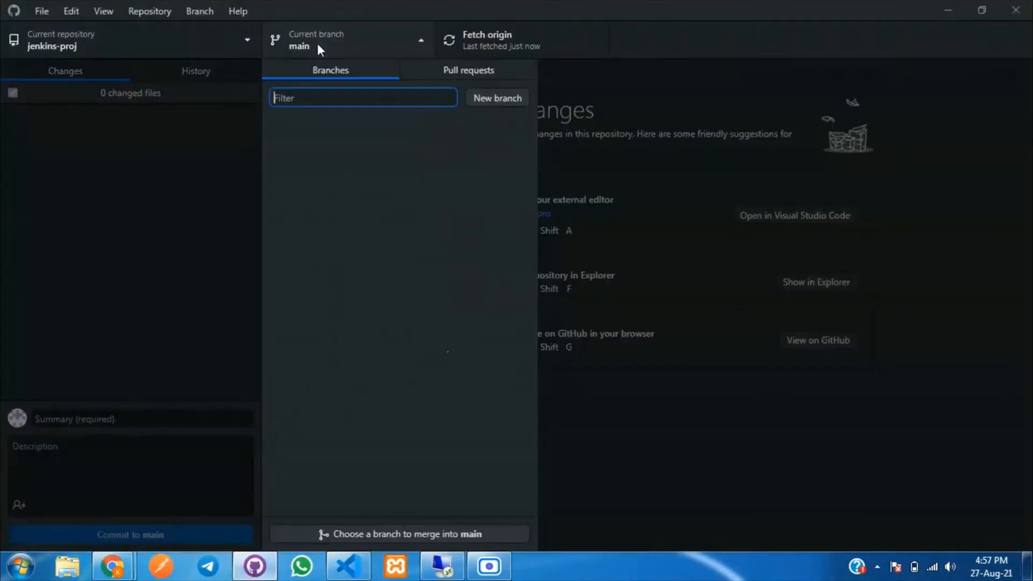
left_click(147, 11)
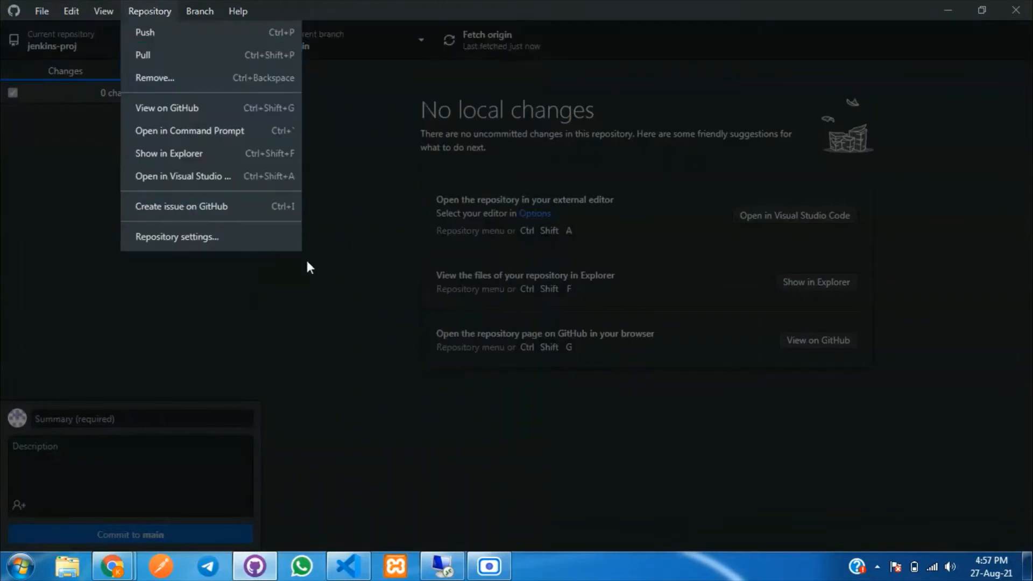
left_click(207, 239)
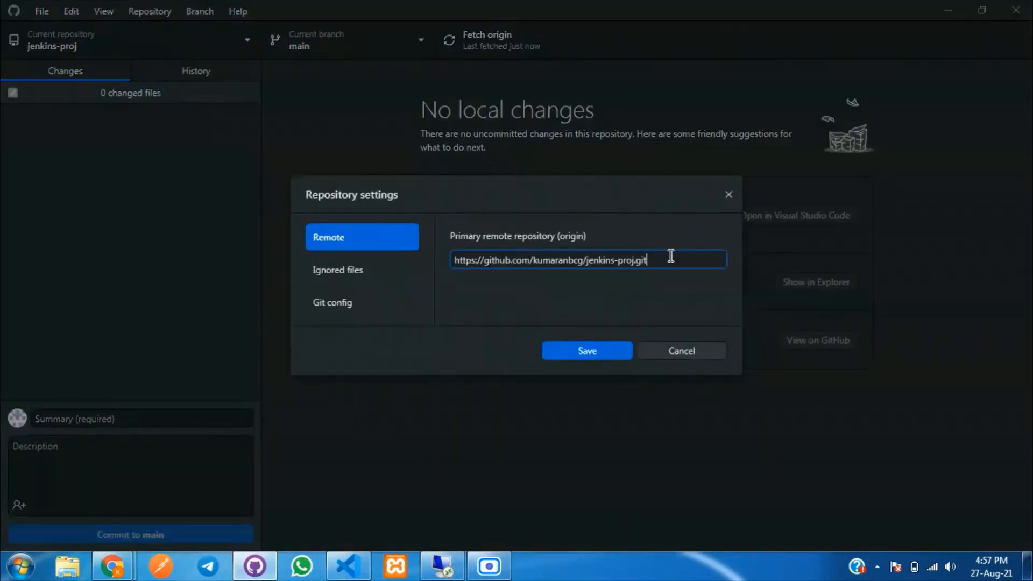
left_click_drag(669, 260, 450, 263)
key("ctrl+c")
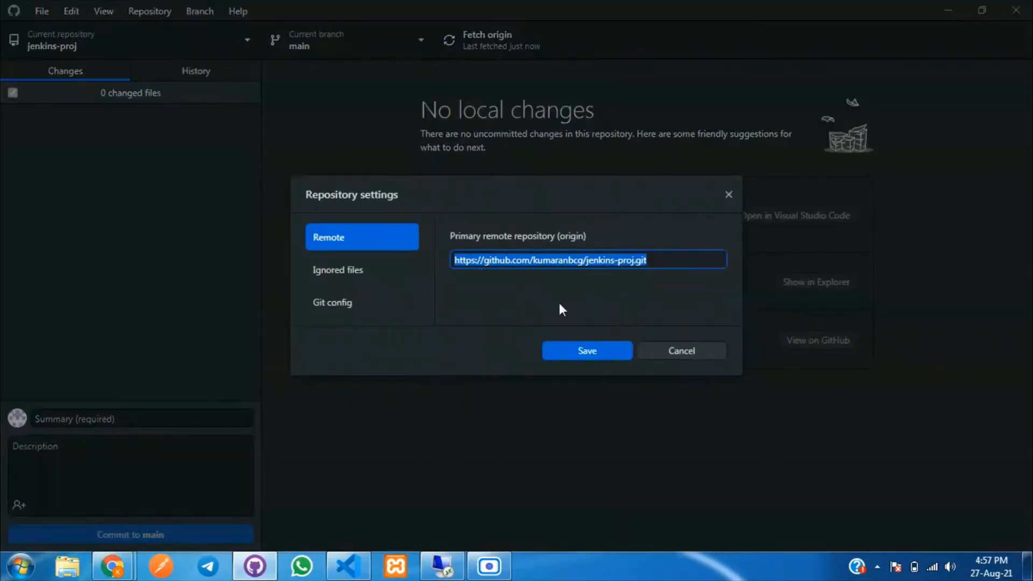
left_click(681, 350)
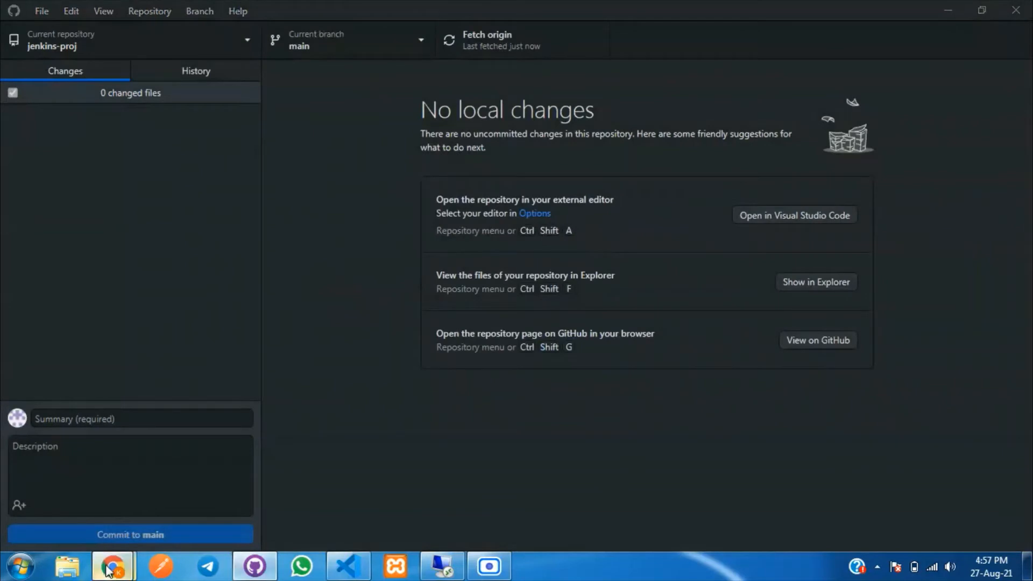
- Return to the jenkins_cicd pipeline in Jenkins, open its configuration and enable Poll SCM with the schedule "* * * * *"
mouse_move(130, 565)
left_click(96, 510)
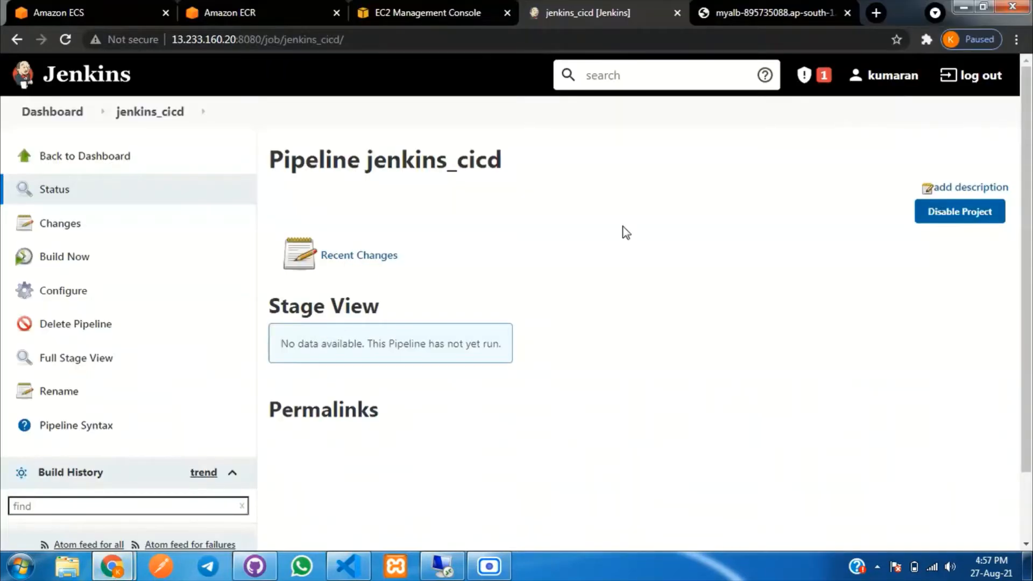
left_click(104, 302)
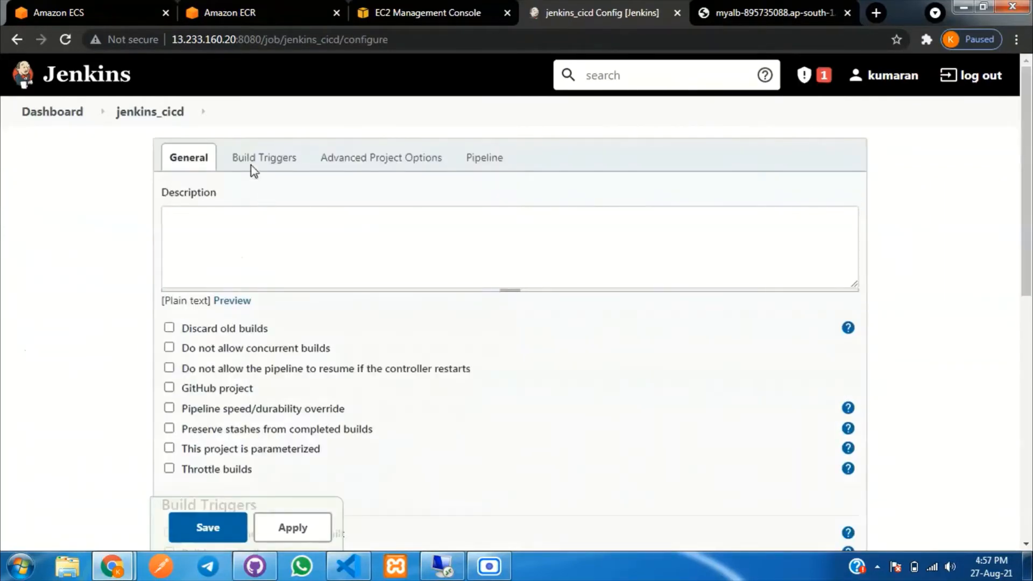
left_click(250, 165)
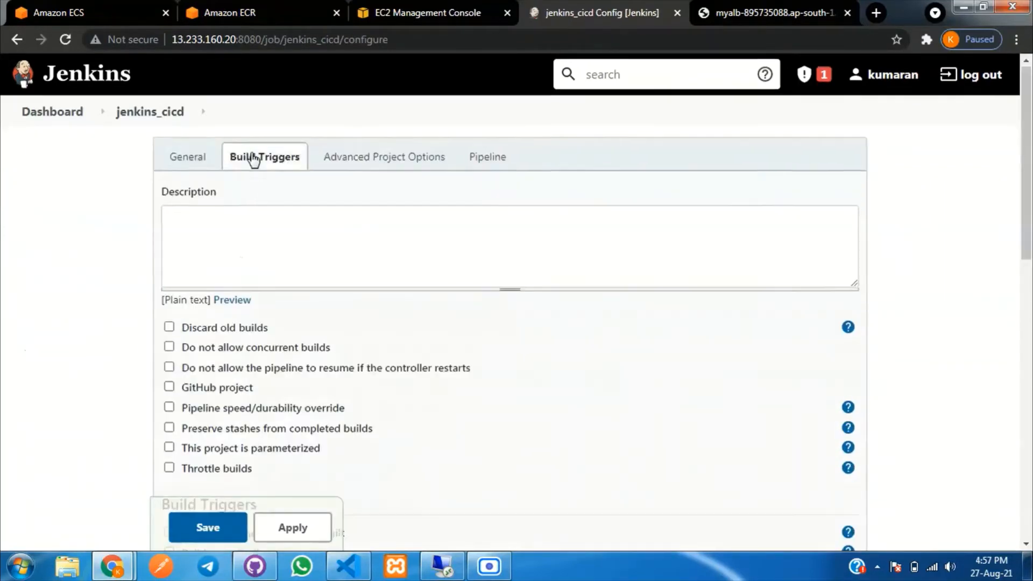
left_click(170, 197)
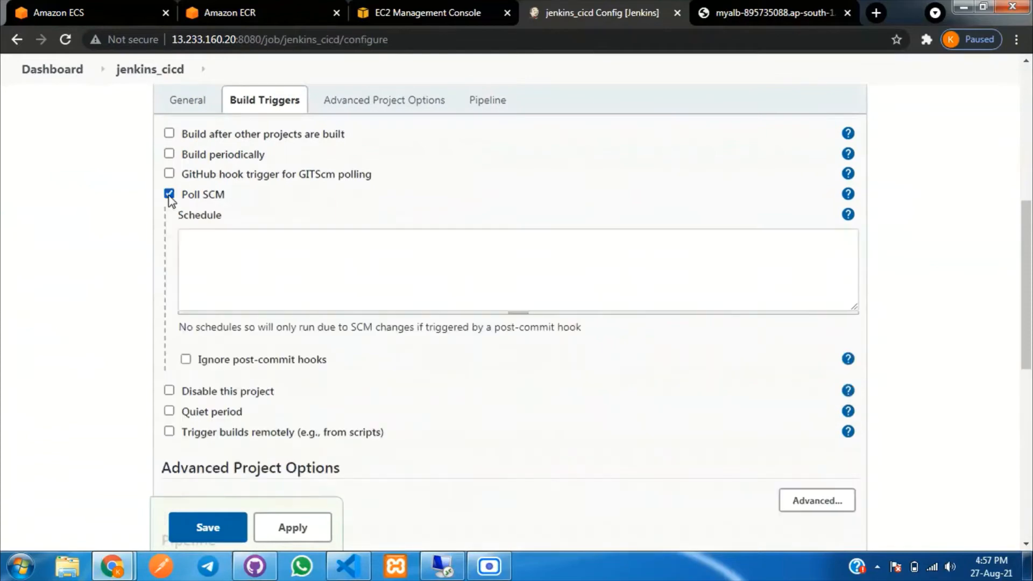
left_click(221, 266)
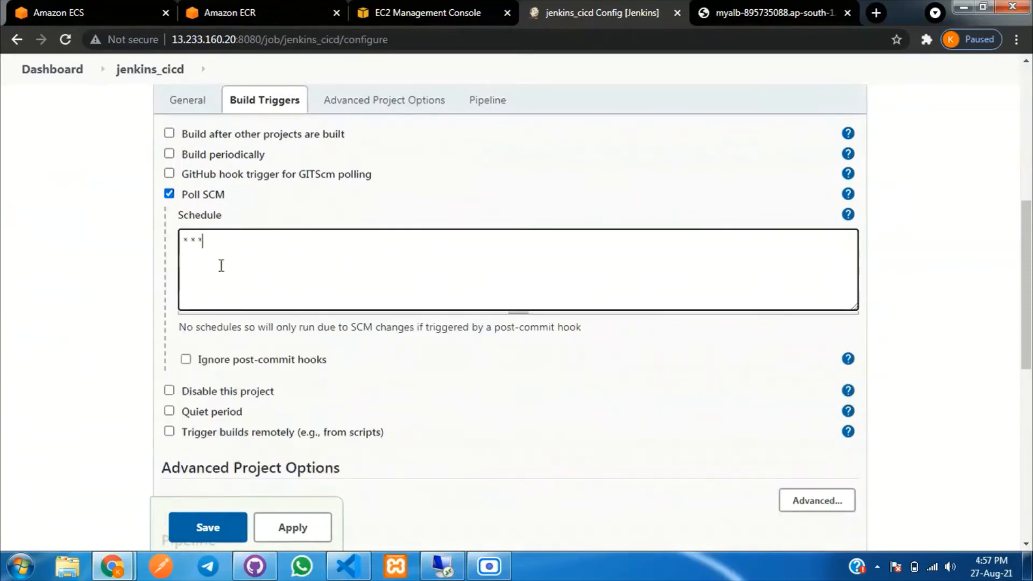
type("* * * * *")
left_click(315, 206)
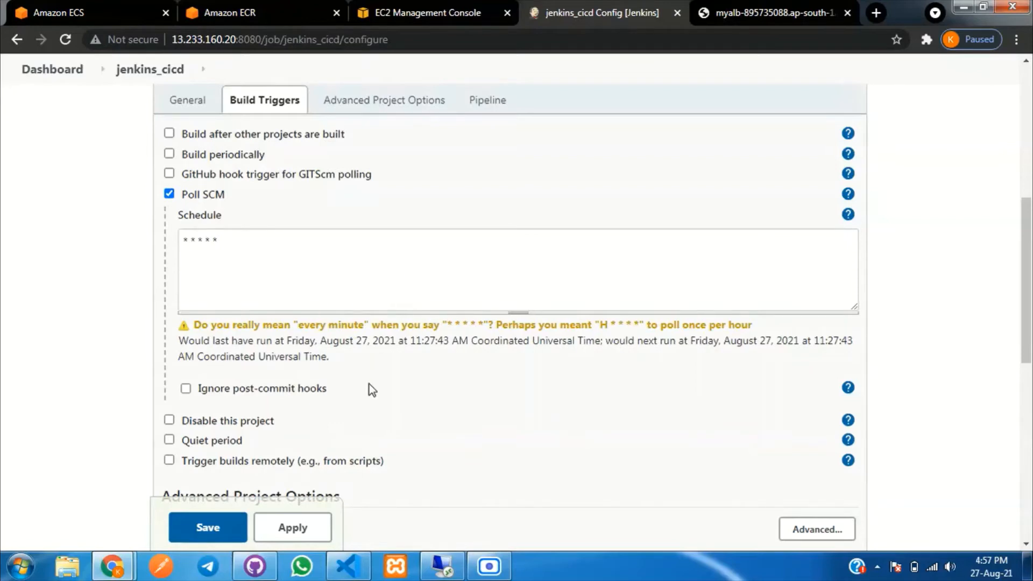
- Set the pipeline definition to Pipeline script from SCM and choose Git as the SCM
left_click(487, 101)
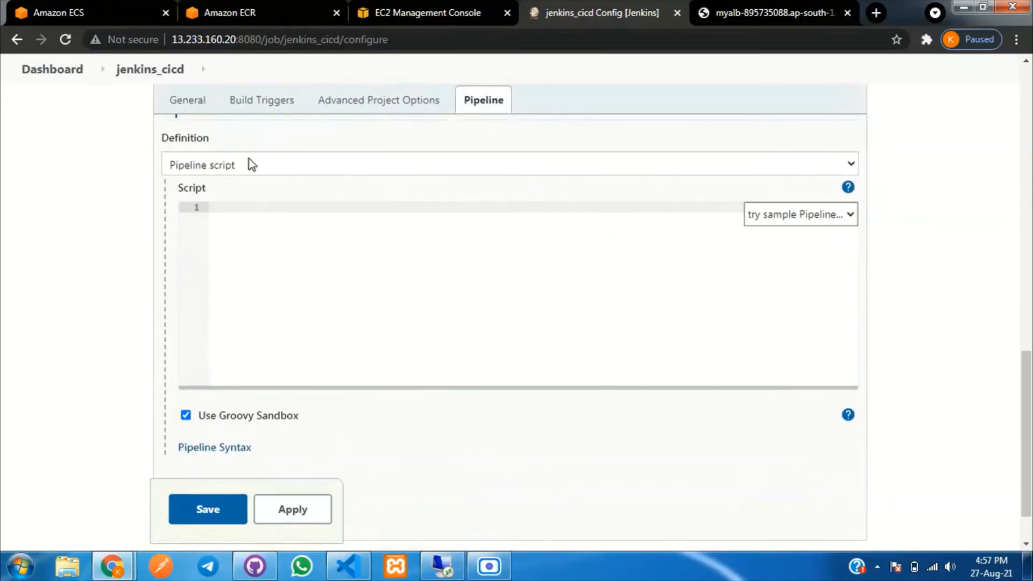
left_click(266, 169)
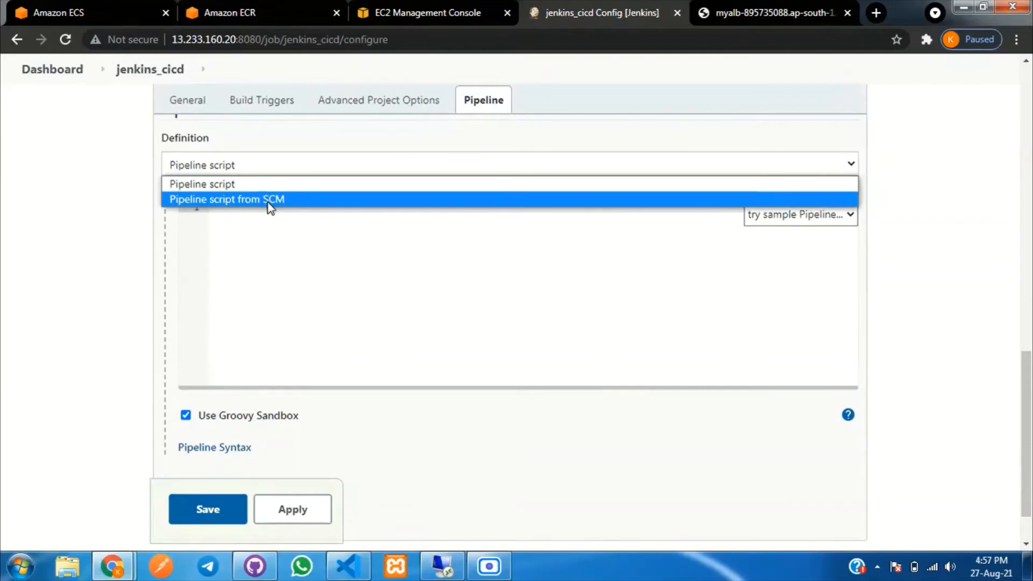
left_click(268, 203)
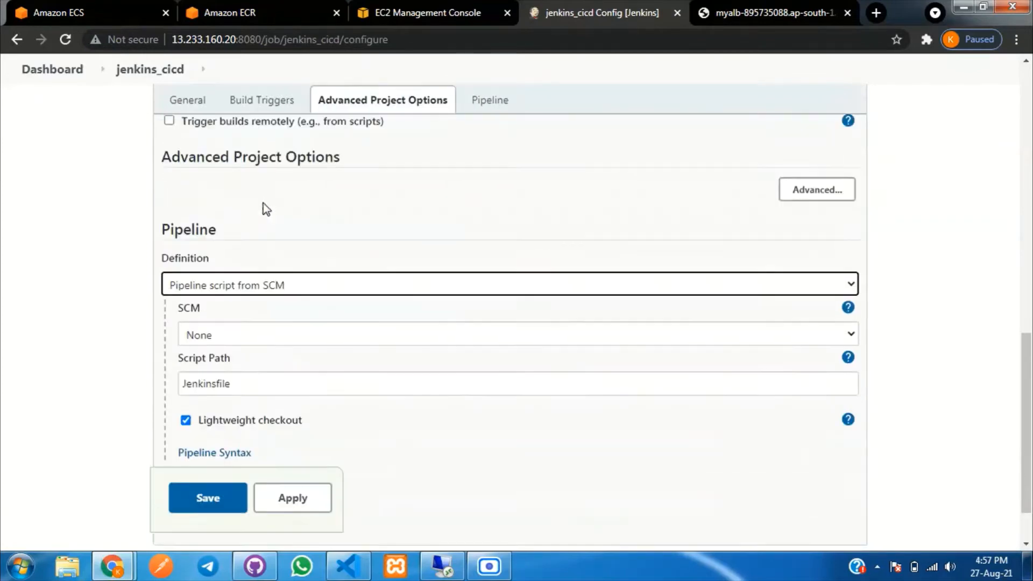
left_click(272, 271)
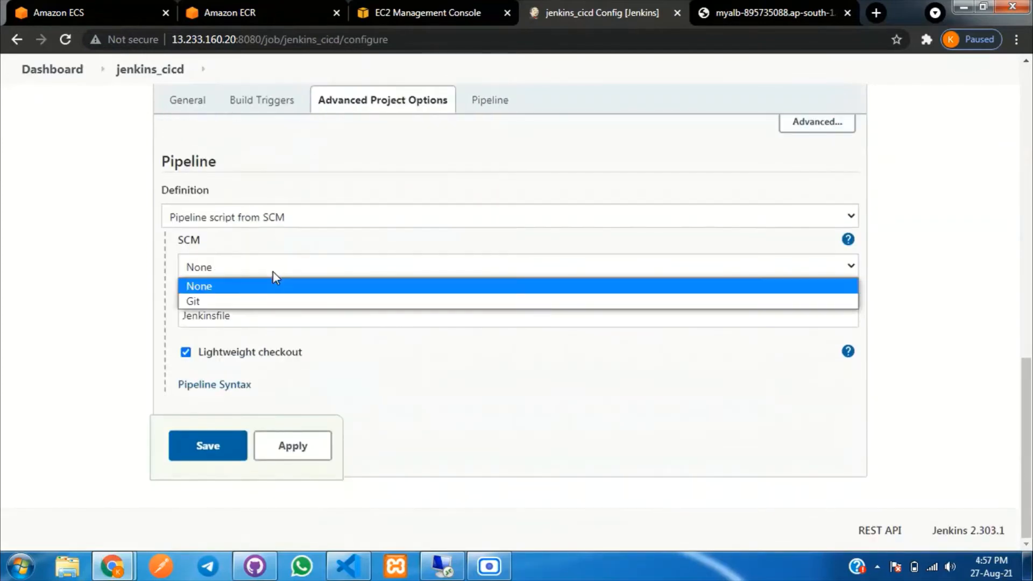
left_click(264, 301)
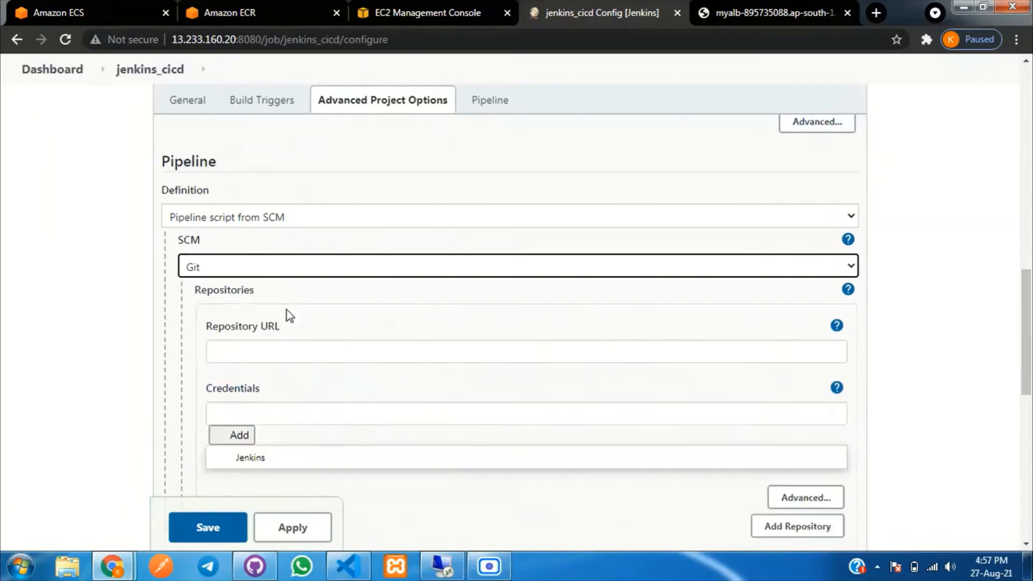
- Paste the copied jenkins-proj.git address as the repository URL and leave the credentials at none
left_click(258, 348)
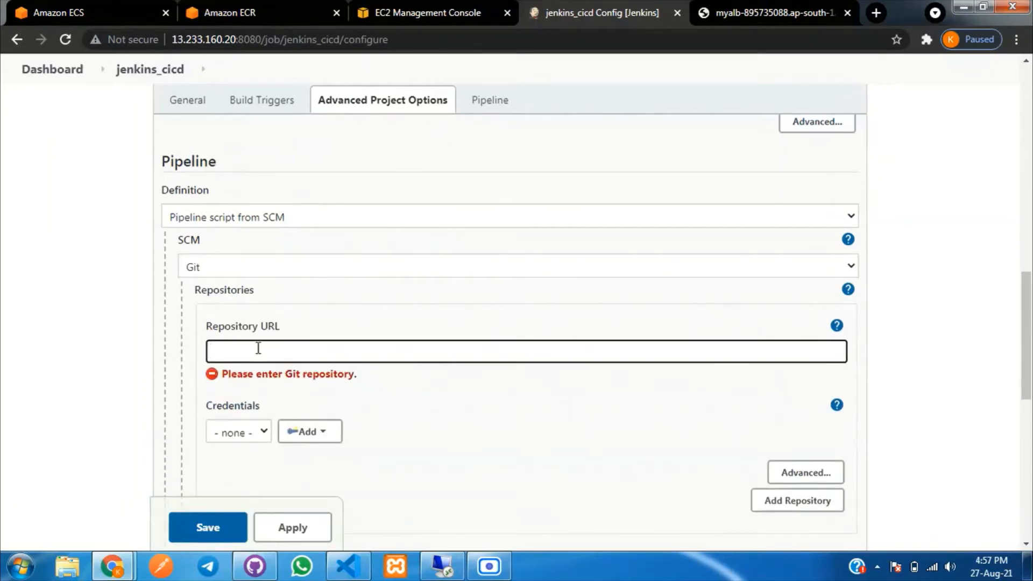
key("ctrl+v")
left_click(428, 309)
scroll(427, 314, "down", 3)
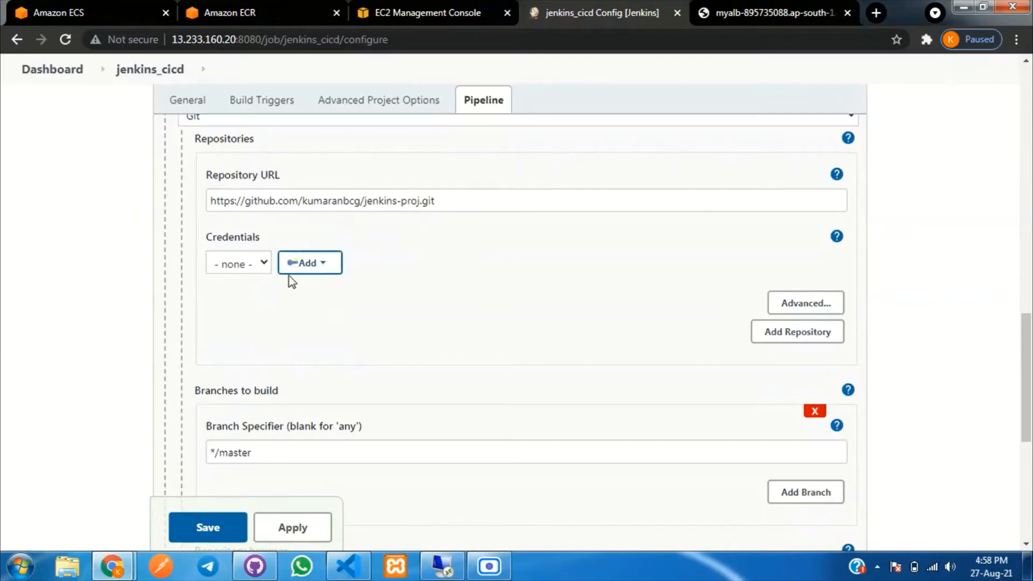
left_click(269, 265)
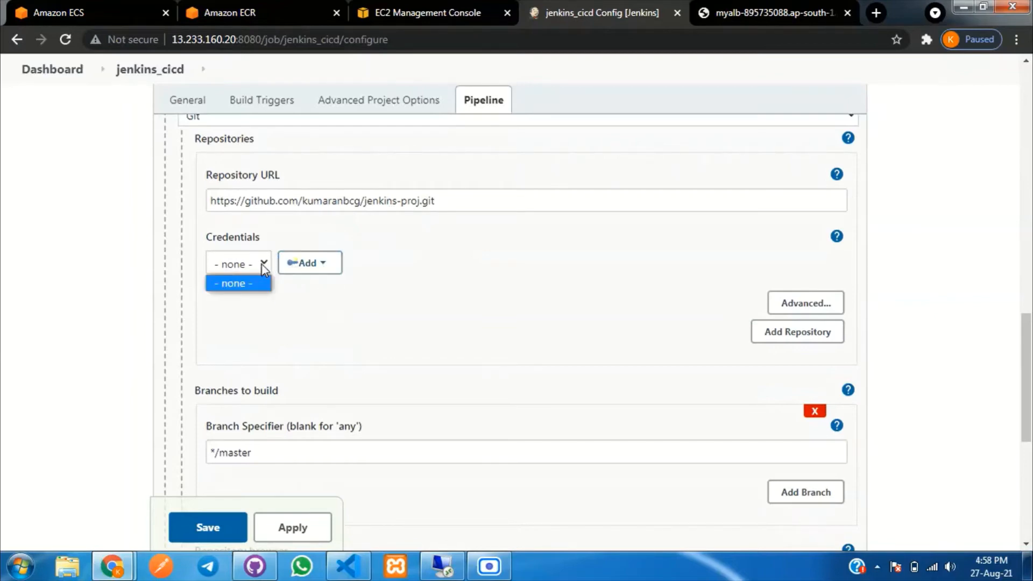
left_click(486, 304)
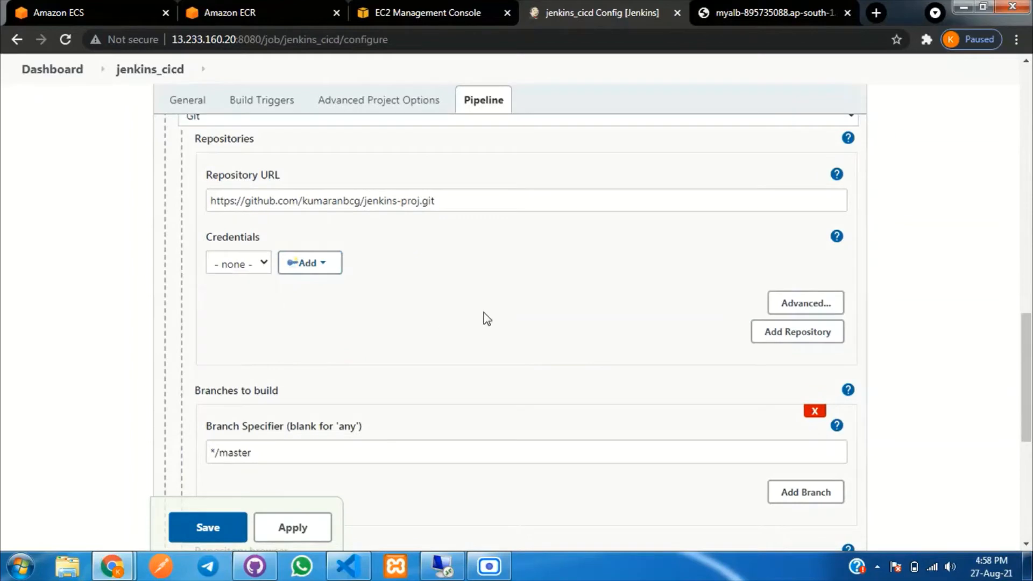
- Check the current branch name in GitHub Desktop and set the pipeline's branch specifier to */main
scroll(419, 328, "down", 4)
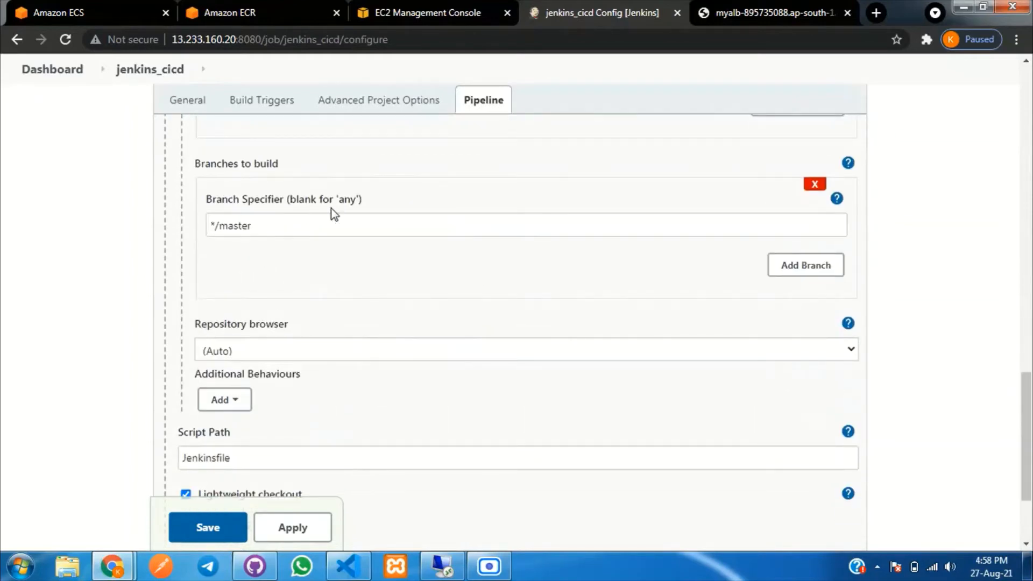
left_click(254, 566)
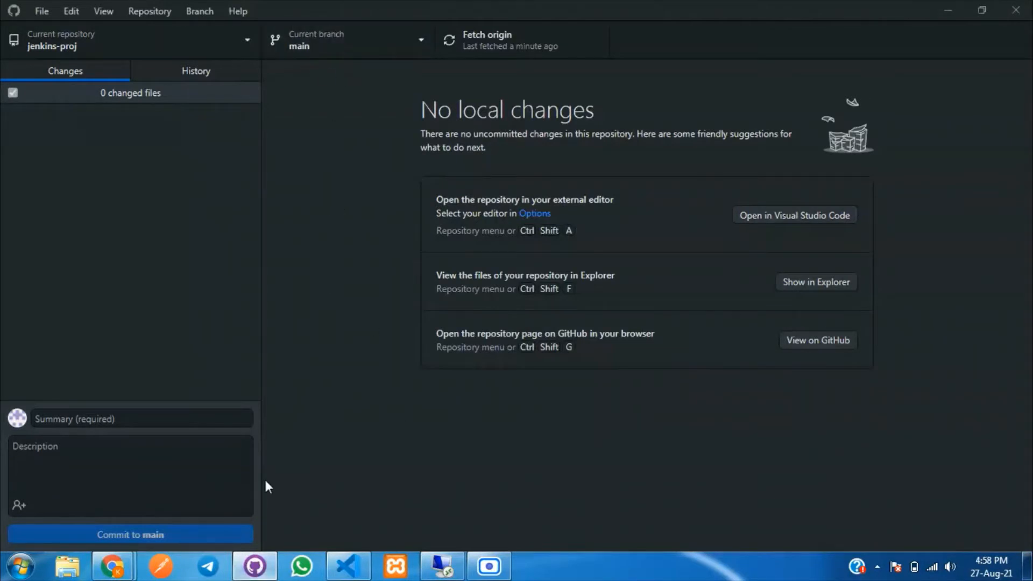
mouse_move(111, 565)
left_click(77, 500)
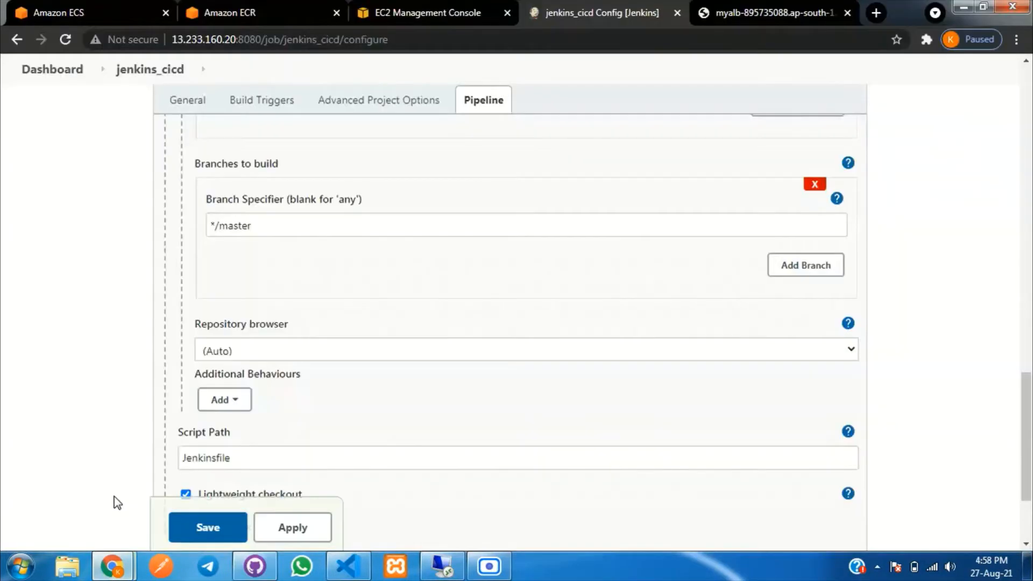
left_click_drag(234, 225, 287, 225)
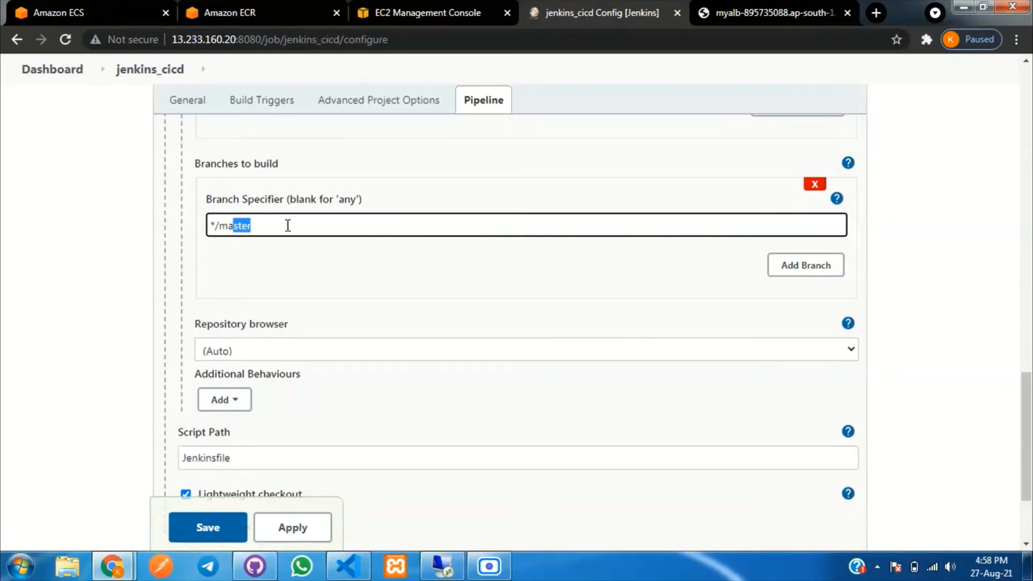
type("in")
- Check the Jenkinsfile's folder in Visual Studio Code and set the pipeline's script path to deployment/Jenkinsfile
scroll(285, 282, "down", 3)
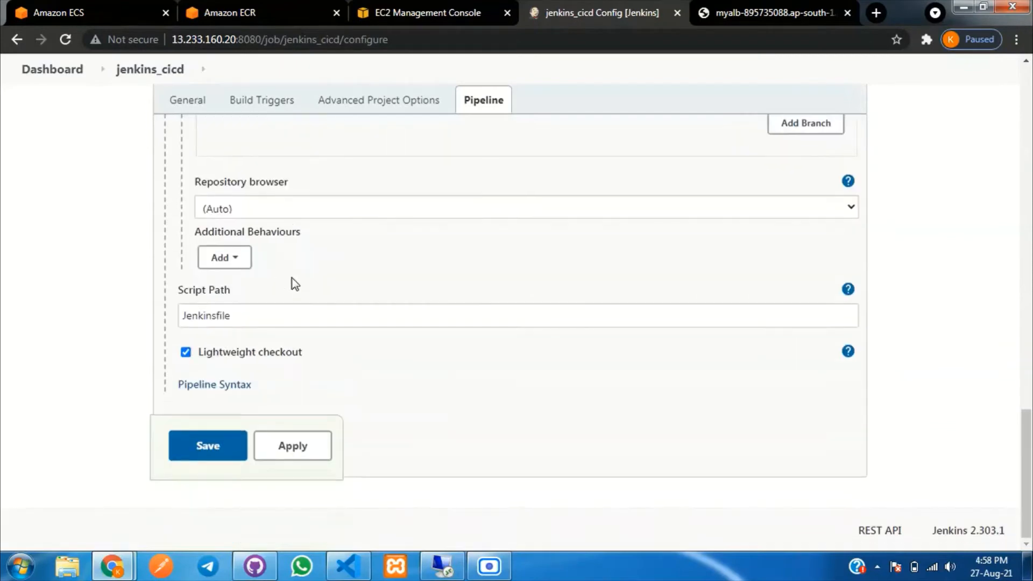
left_click_drag(180, 291, 243, 287)
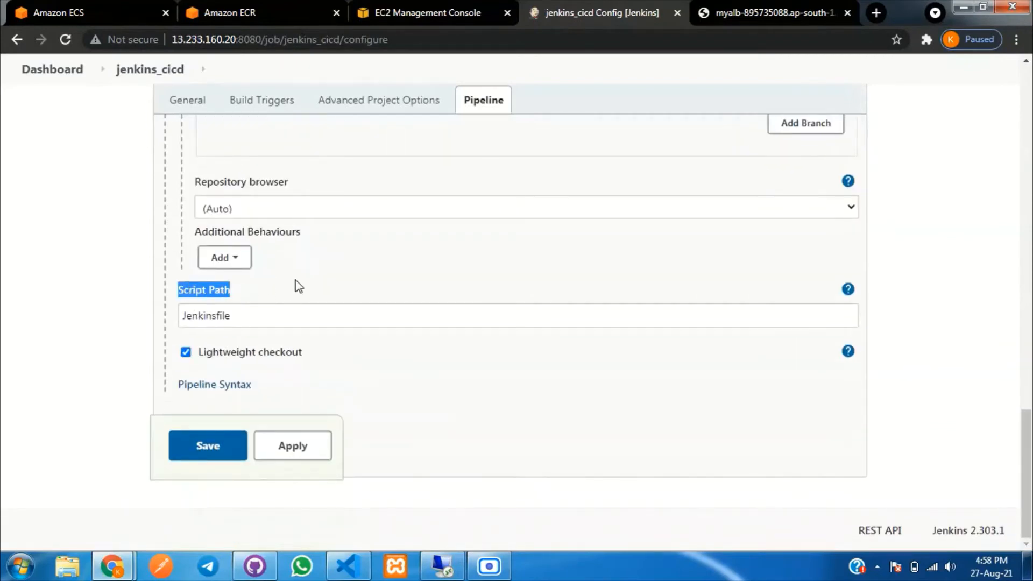
left_click(350, 562)
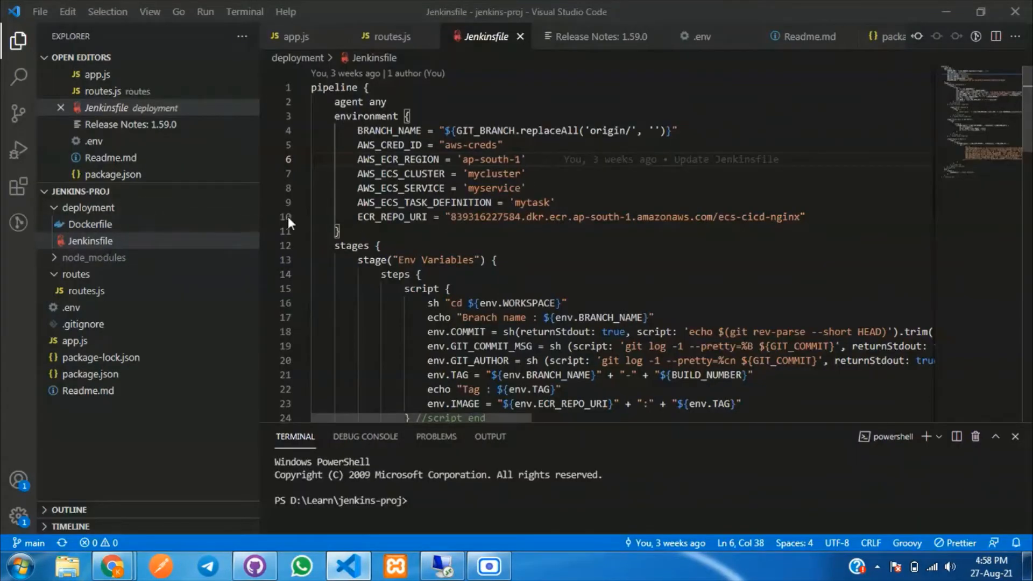
left_click(346, 568)
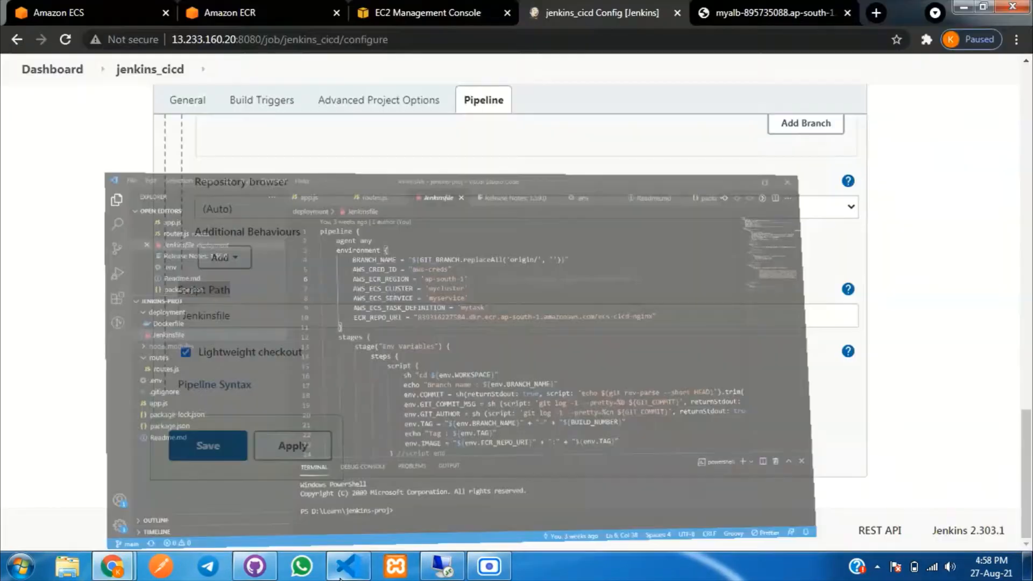
left_click(193, 317)
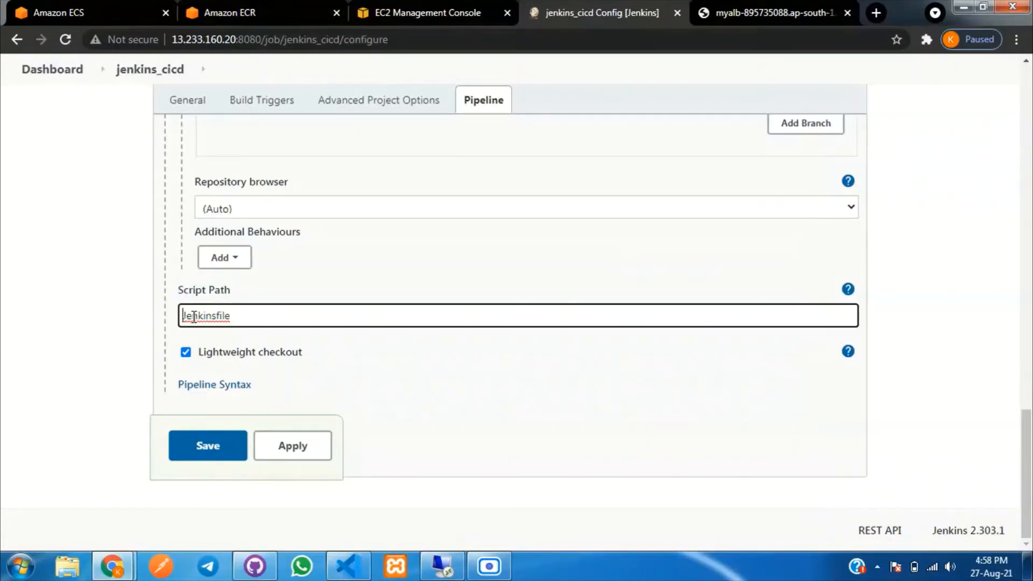
type("depl")
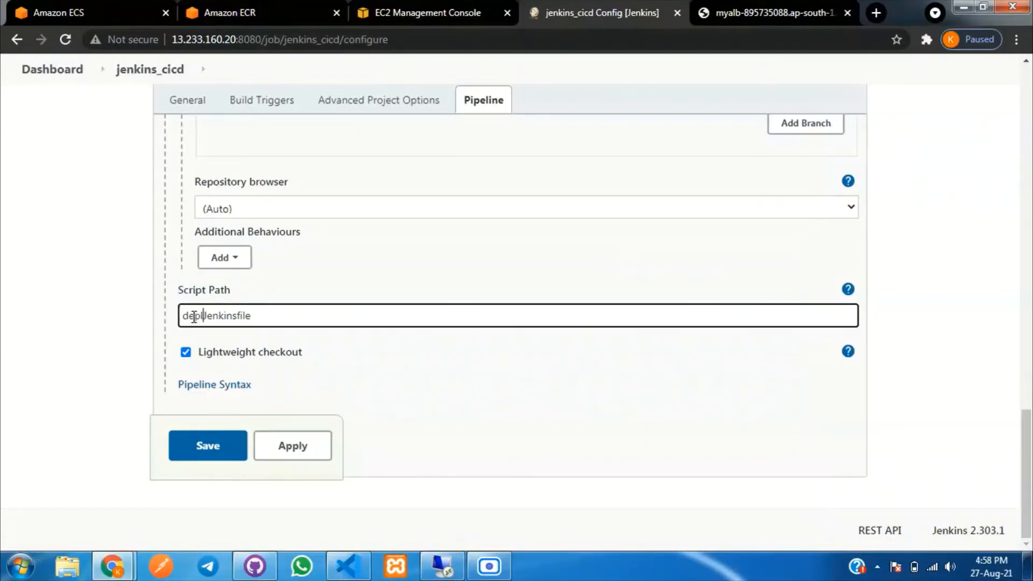
type("oyment/")
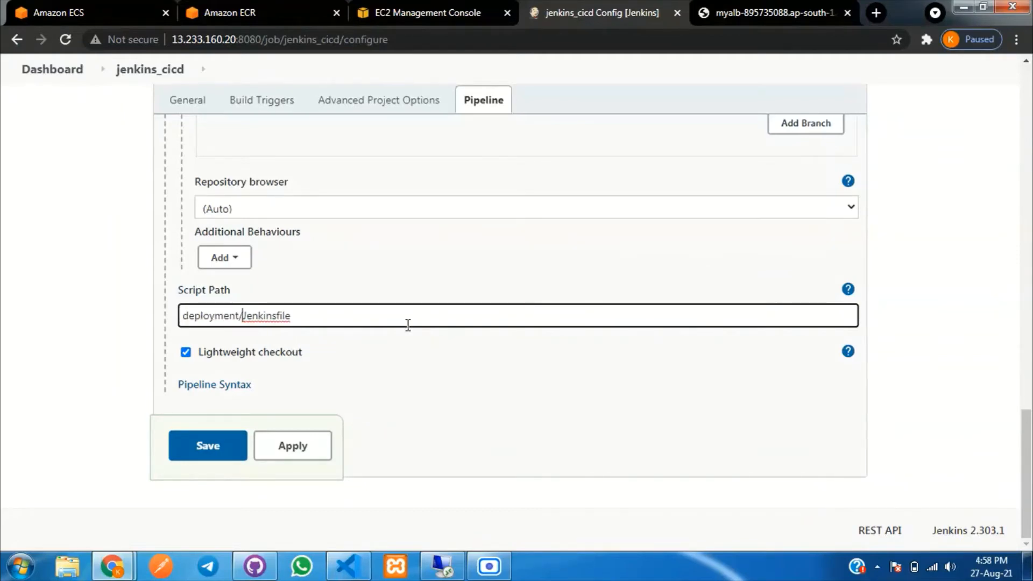
- Save the jenkins_cicd configuration and bring up the pipeline's build history
left_click(373, 363)
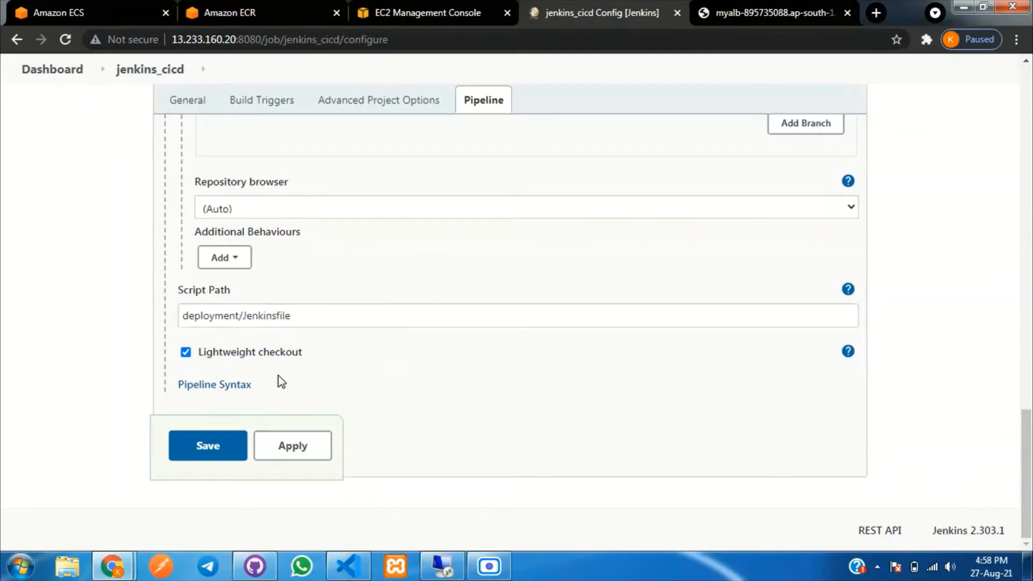
left_click(197, 445)
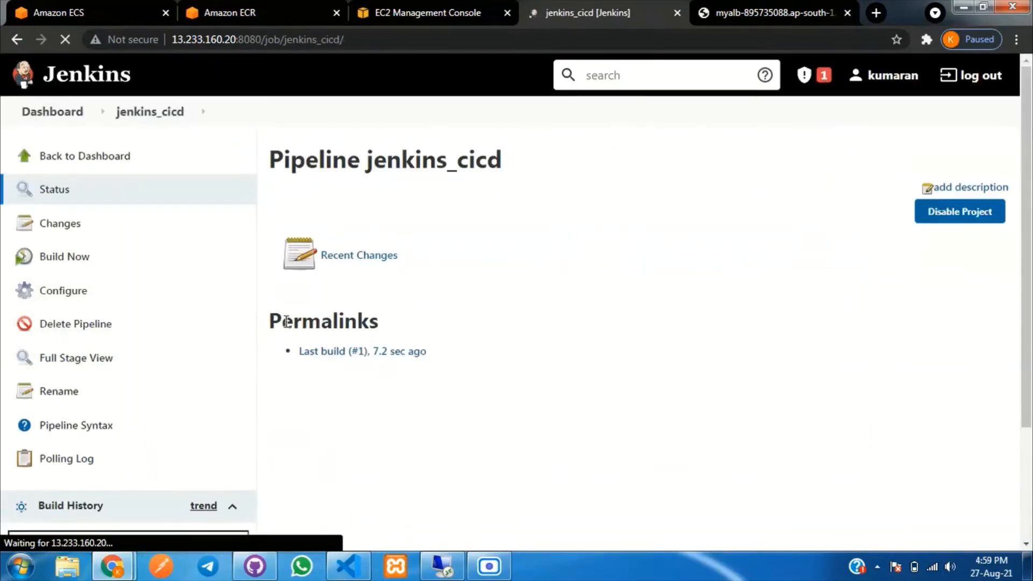
scroll(215, 291, "down", 3)
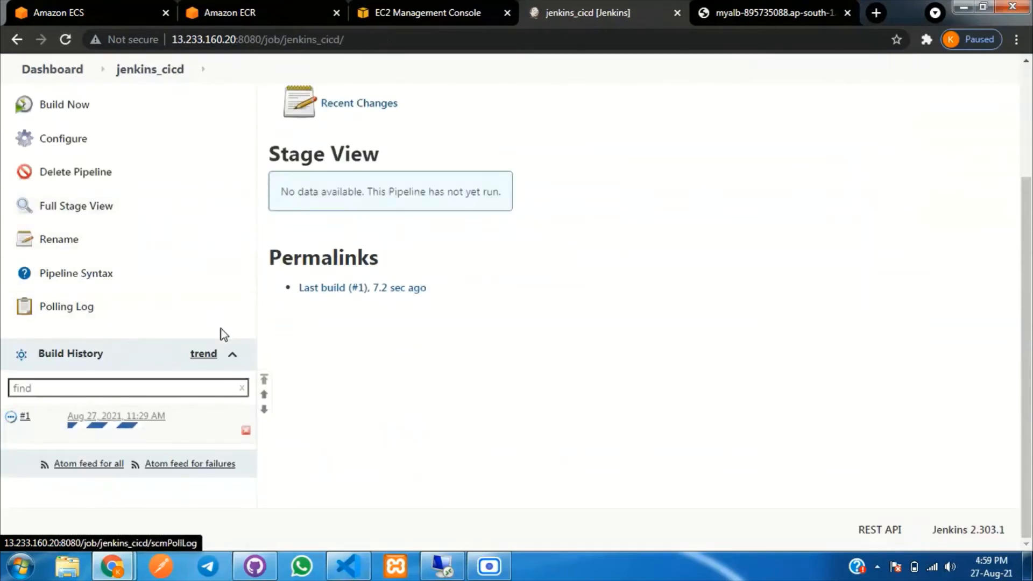
- Open the console output of the jenkins_cicd build and follow its log through to the final status line
left_click(107, 427)
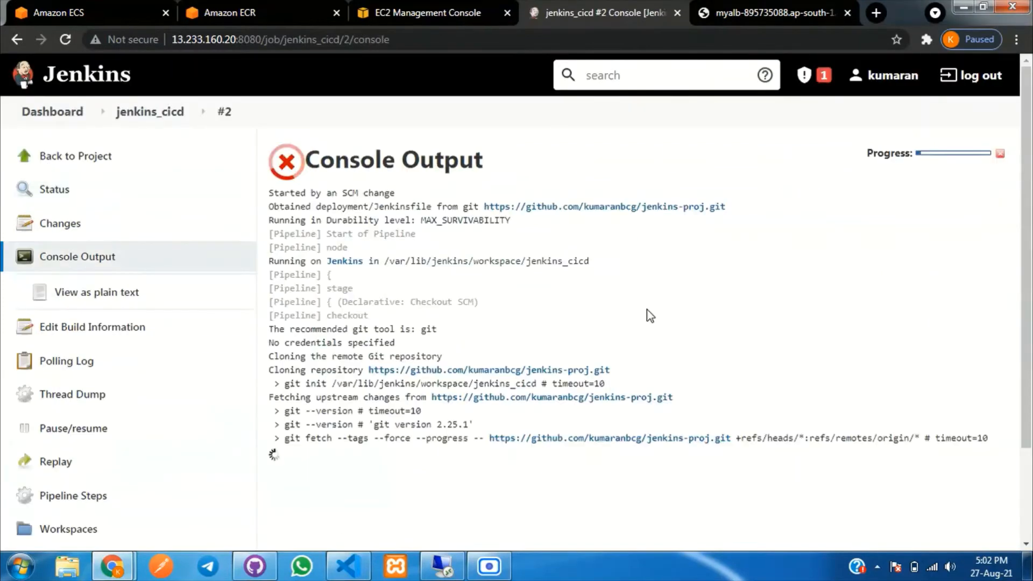
scroll(647, 310, "down", 2)
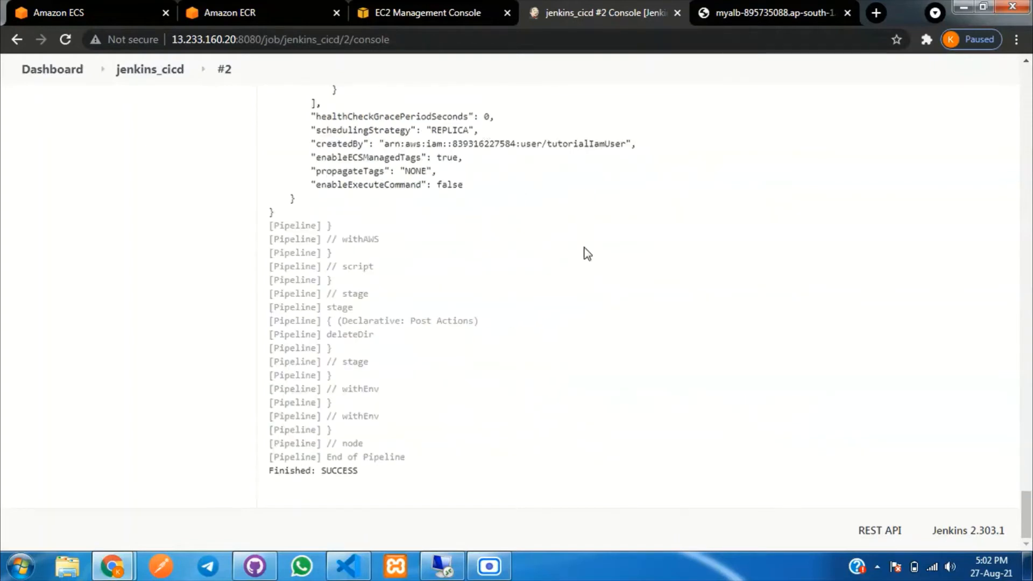
left_click_drag(270, 470, 364, 470)
left_click(413, 466)
- Reload the load balancer's /myservice-1 page to check the deployed service's response
left_click(777, 11)
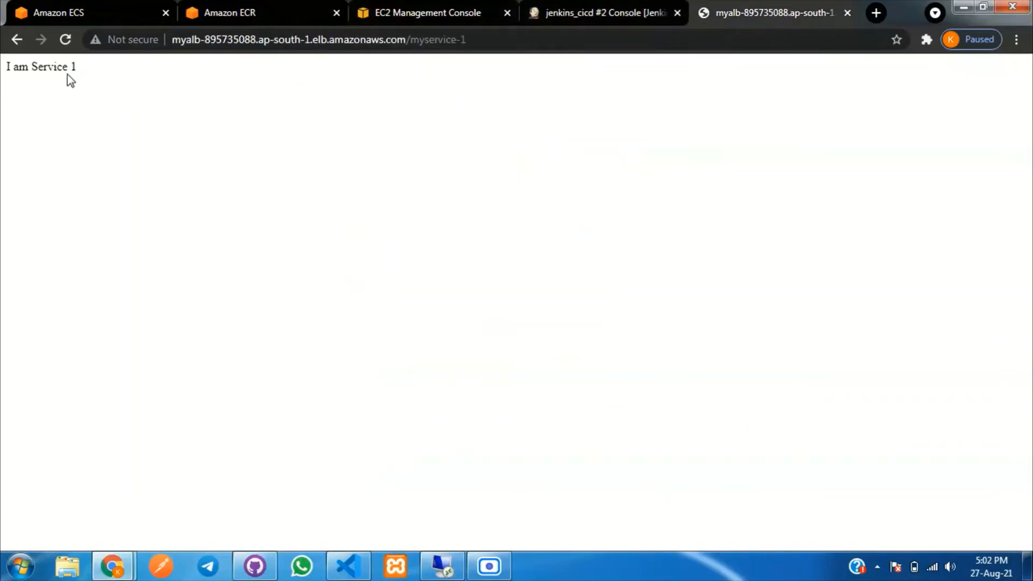
key("F5")
left_click_drag(322, 78, 746, 79)
left_click(513, 159)
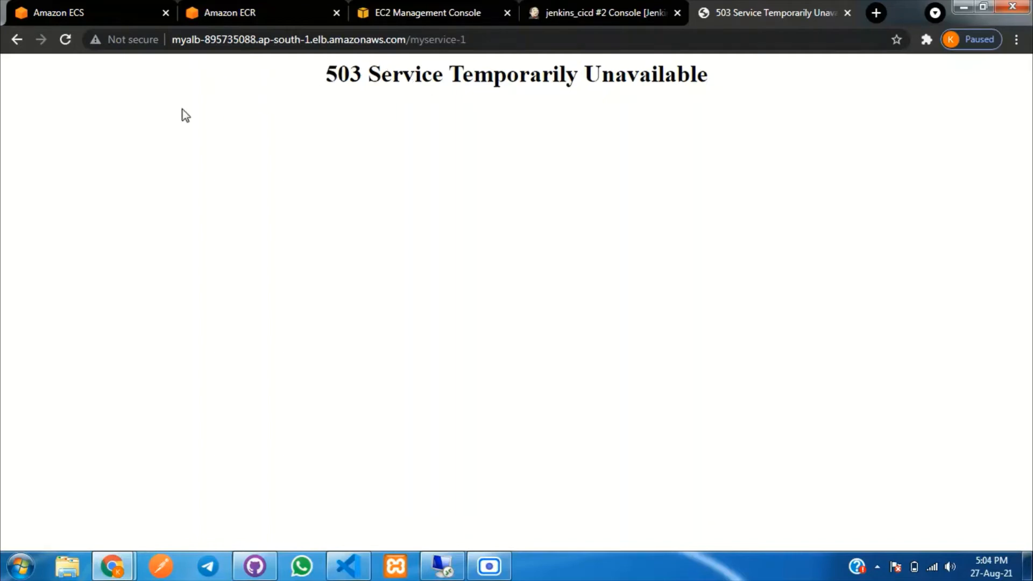
- Open the myservicetg target group in the EC2 console and check its registered target's health status
left_click(416, 10)
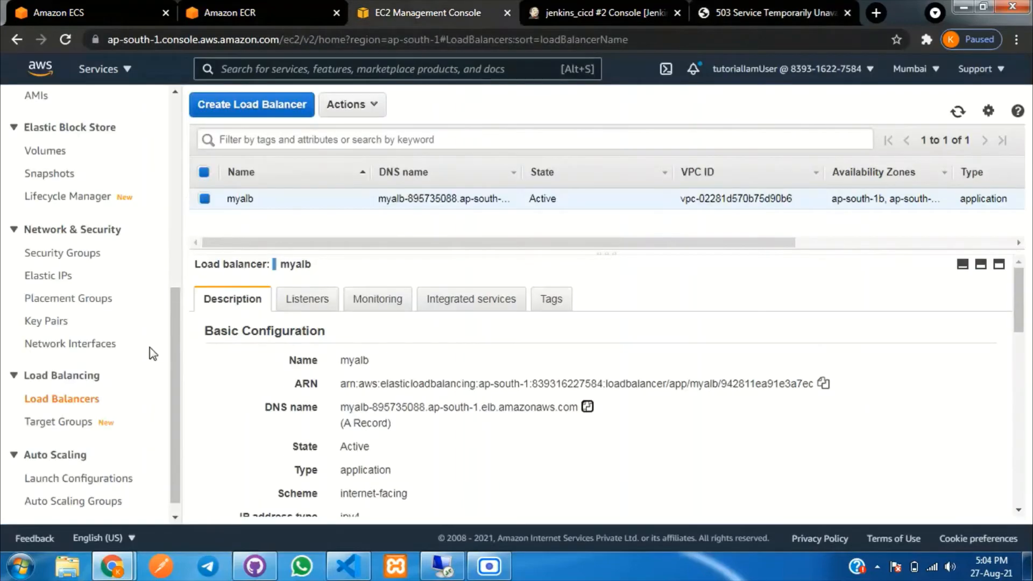
left_click(75, 424)
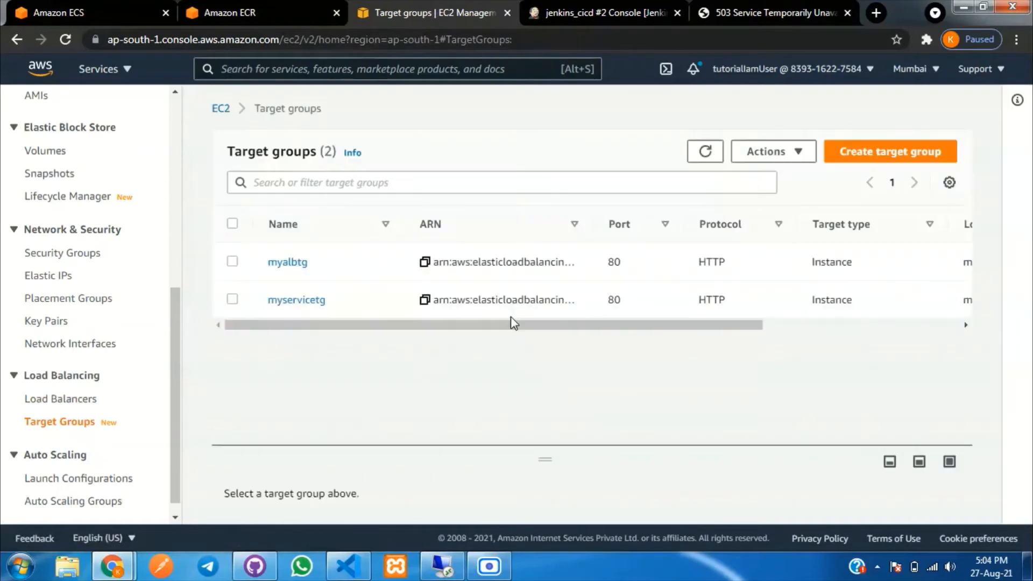
left_click(312, 301)
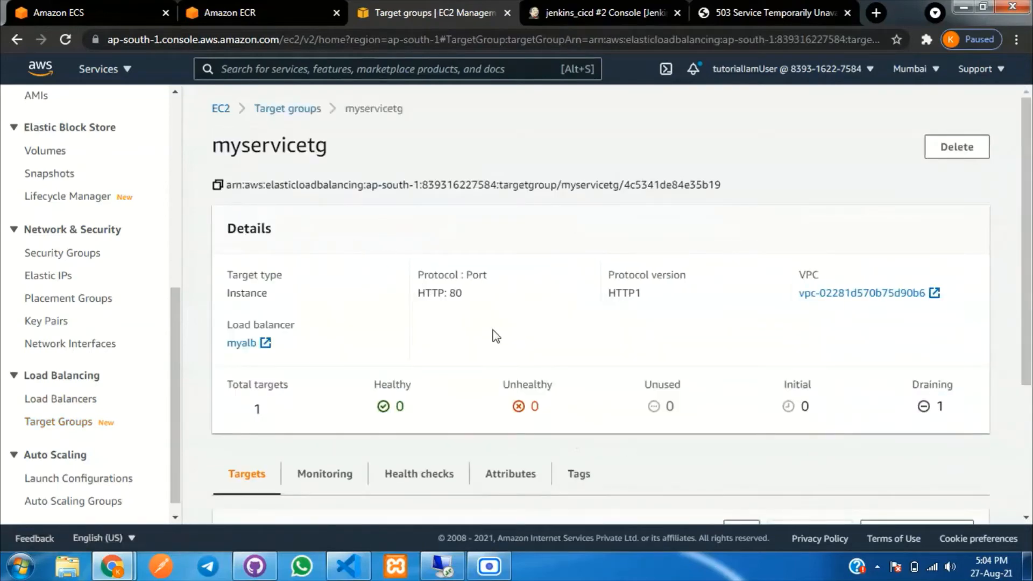
scroll(495, 337, "down", 3)
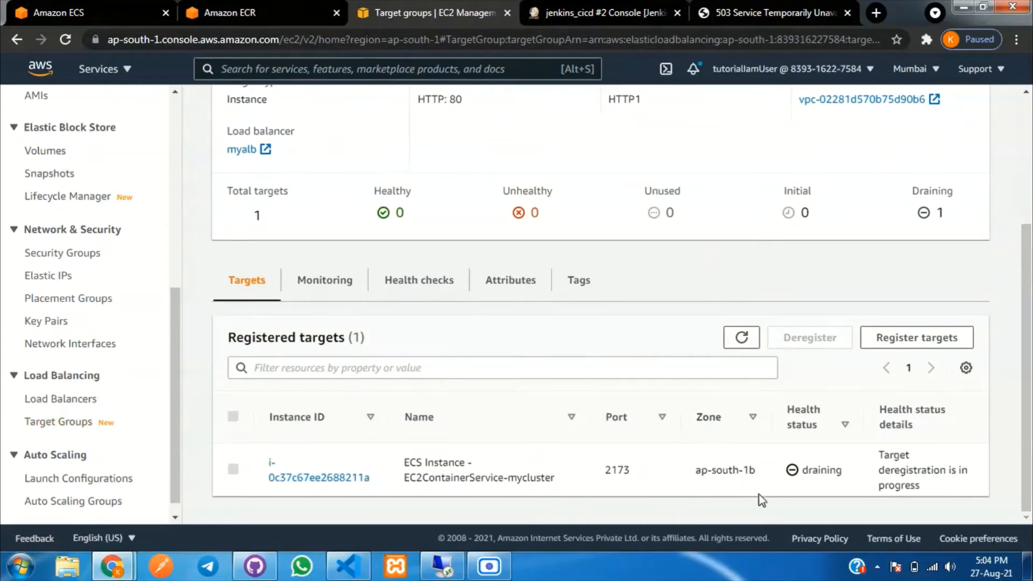
left_click_drag(806, 476, 814, 476)
left_click(847, 472)
- Set the myservicetg target group's deregistration delay to 5 seconds and save the attributes
left_click(534, 290)
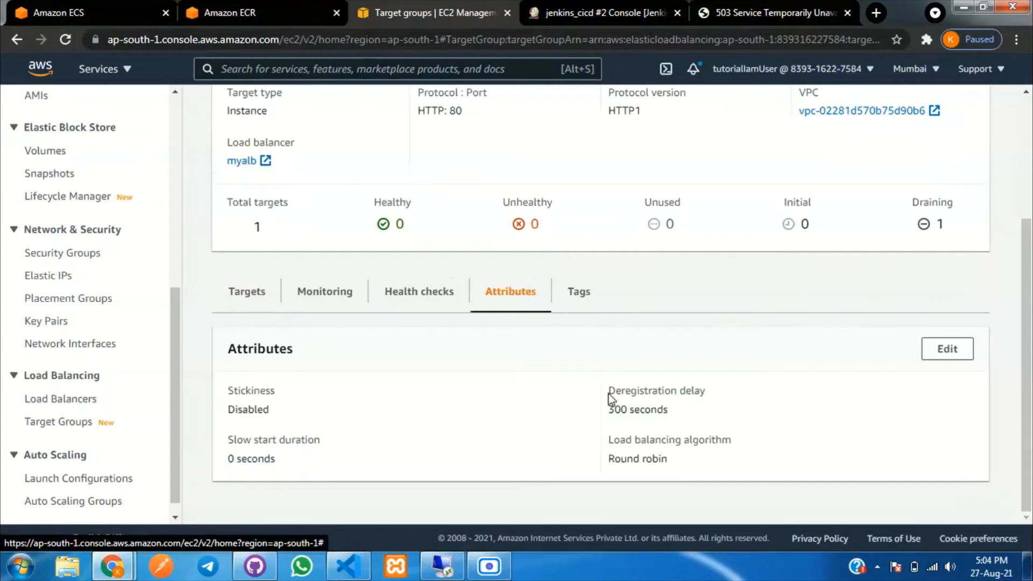
left_click_drag(608, 395, 705, 395)
left_click(742, 405)
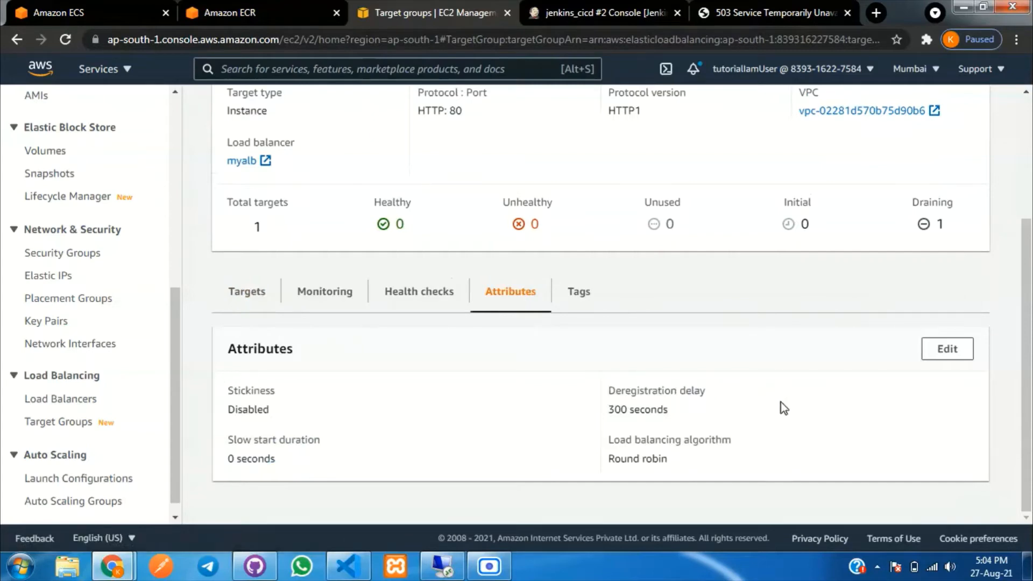
left_click(943, 357)
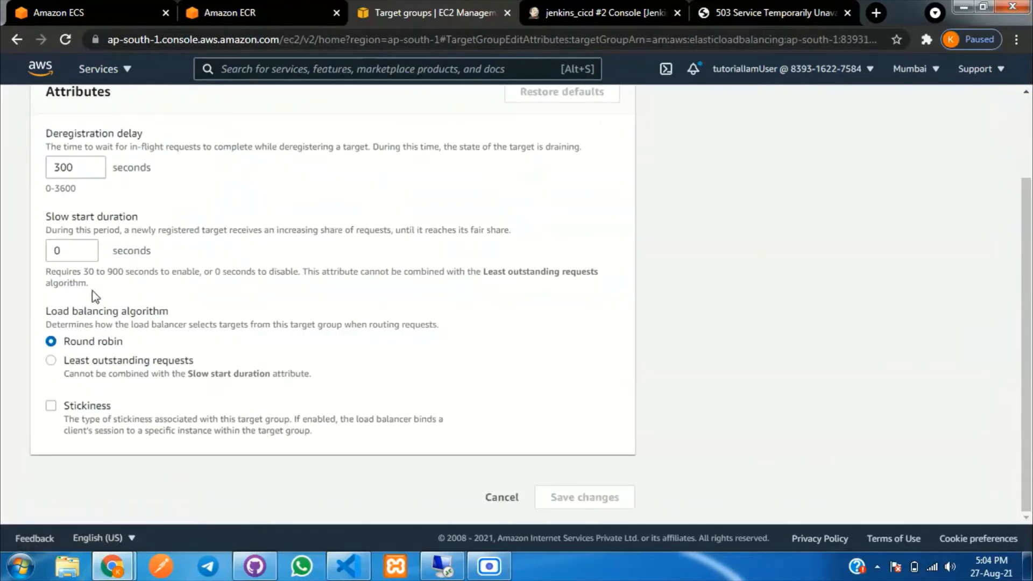
scroll(102, 284, "up", 2)
left_click(74, 272)
double_click(74, 272)
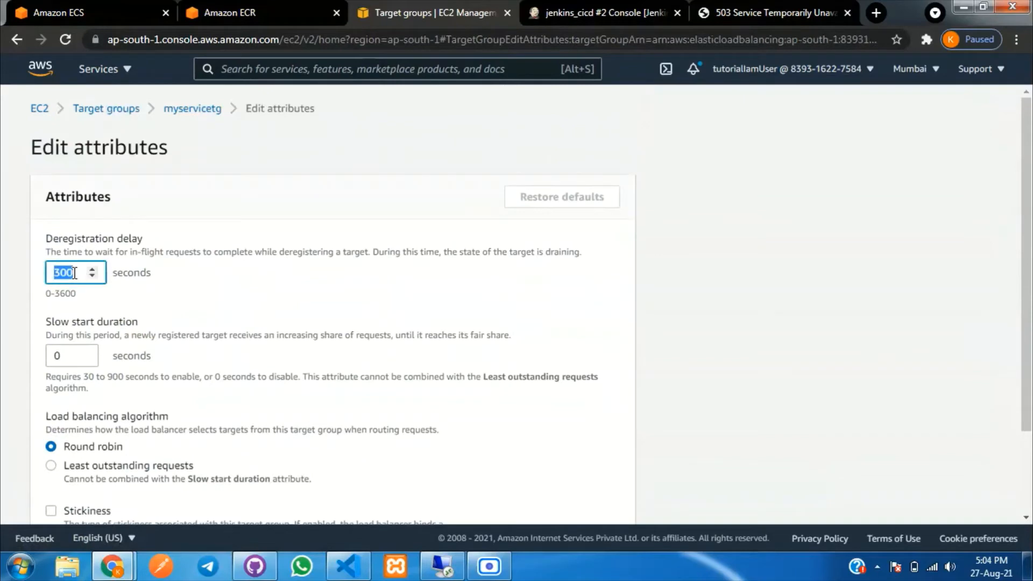
type("5")
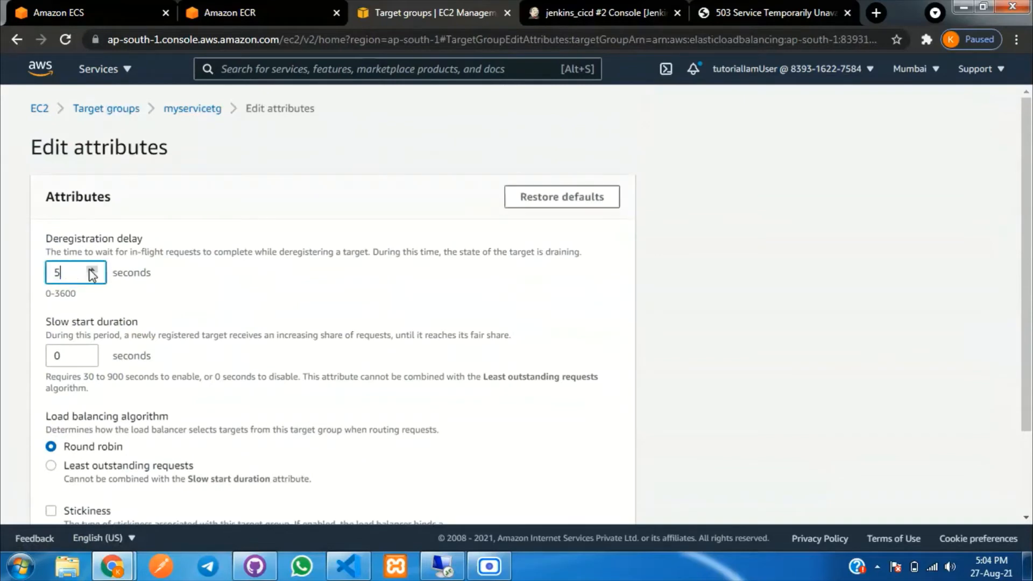
scroll(473, 355, "down", 2)
left_click(558, 496)
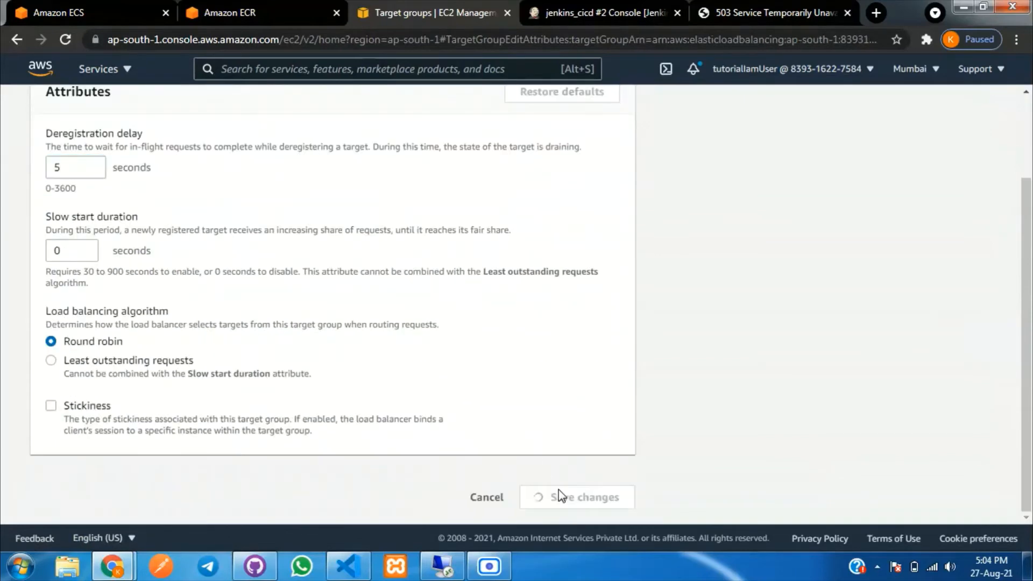
scroll(651, 380, "down", 3)
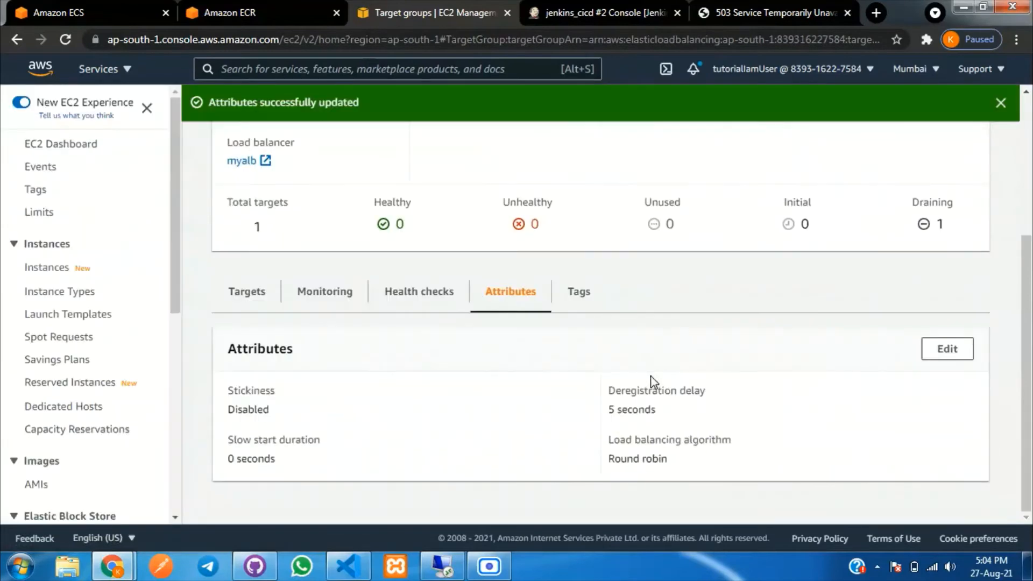
- Refresh the registered targets of myservicetg and review the target's health status and the group's details
left_click(249, 296)
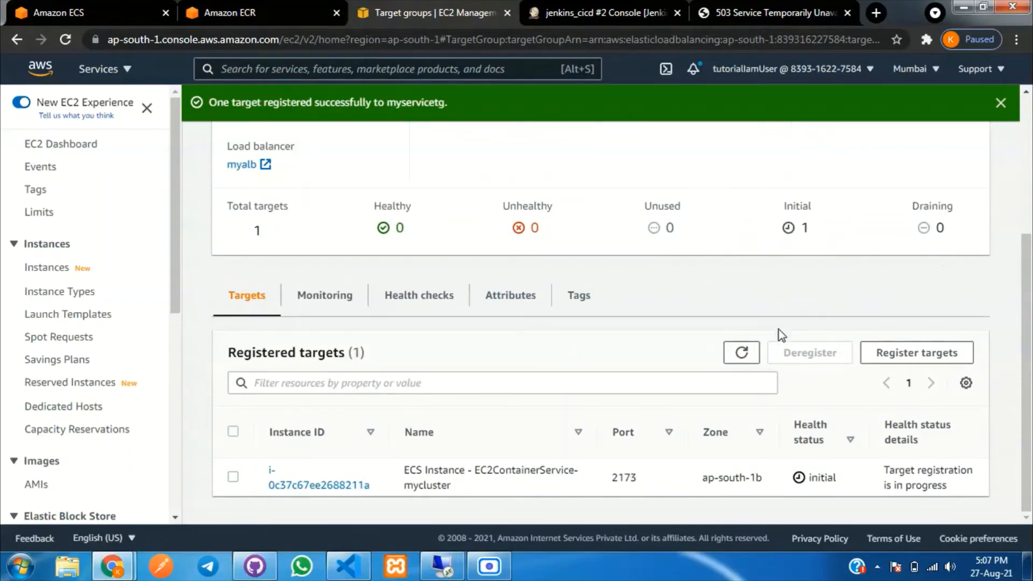
left_click(737, 355)
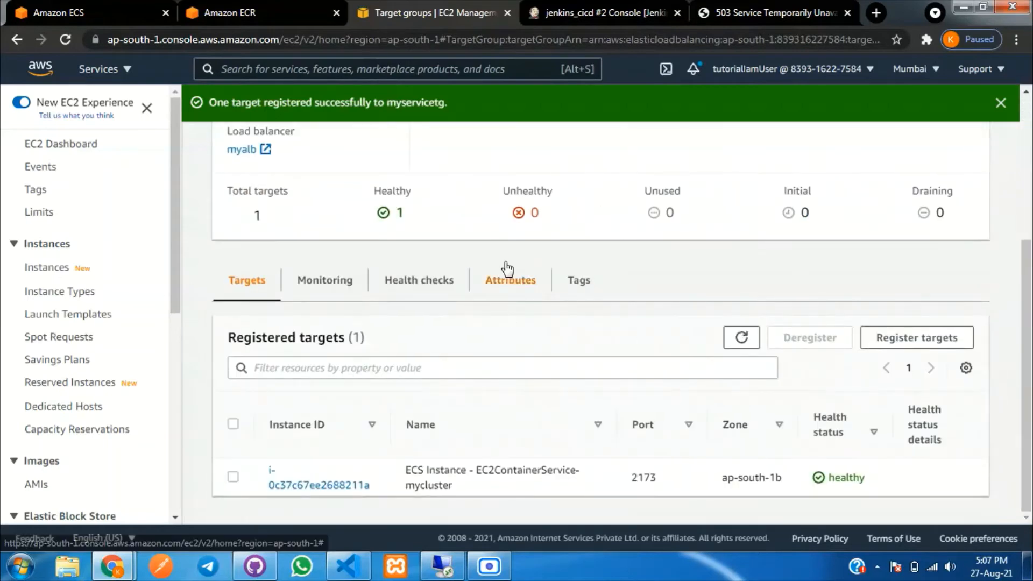
scroll(430, 269, "up", 4)
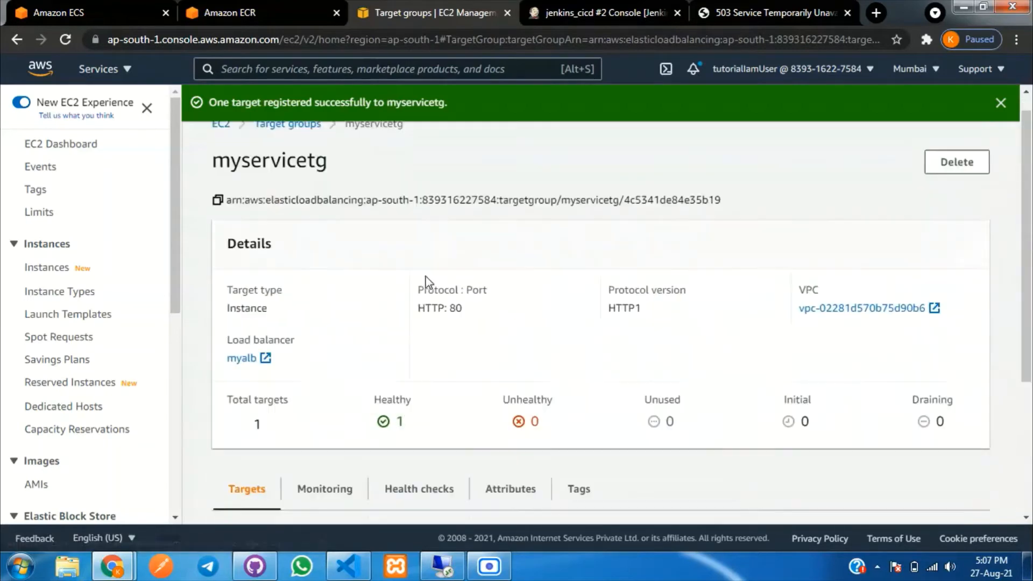
scroll(463, 276, "down", 4)
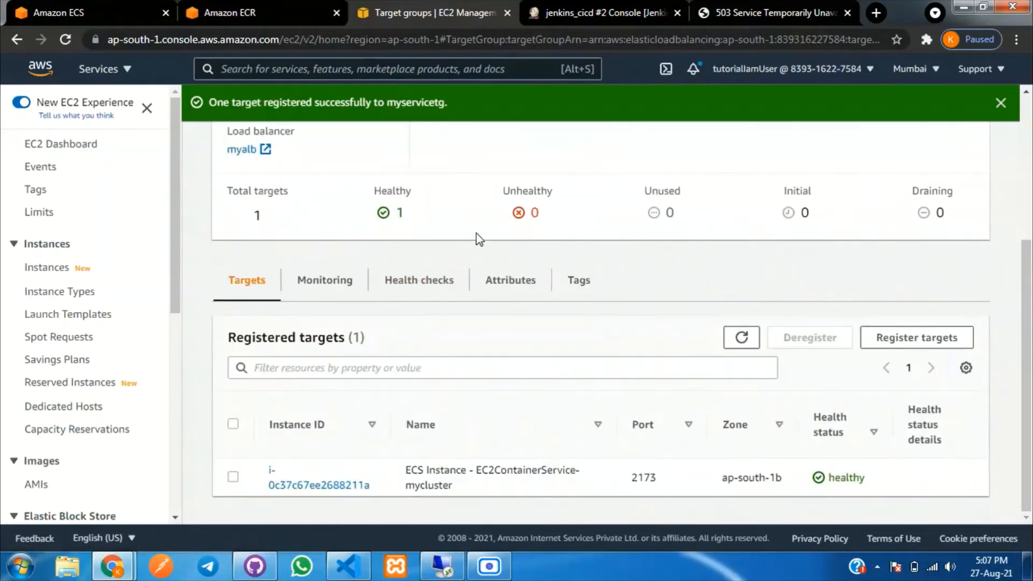
- Reload the load balancer's /myservice-1 page again and read the text the service returns
left_click(760, 11)
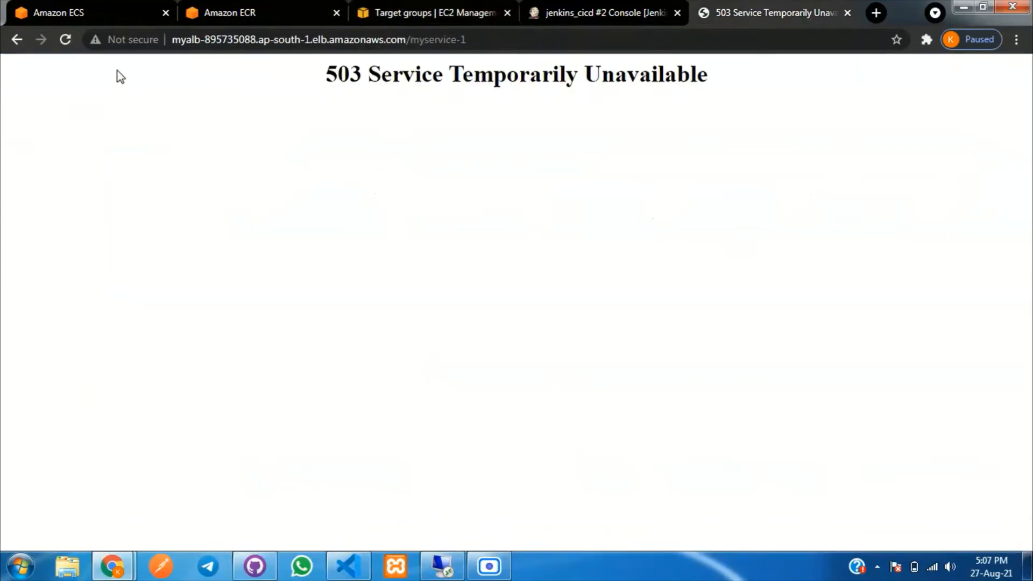
left_click(65, 39)
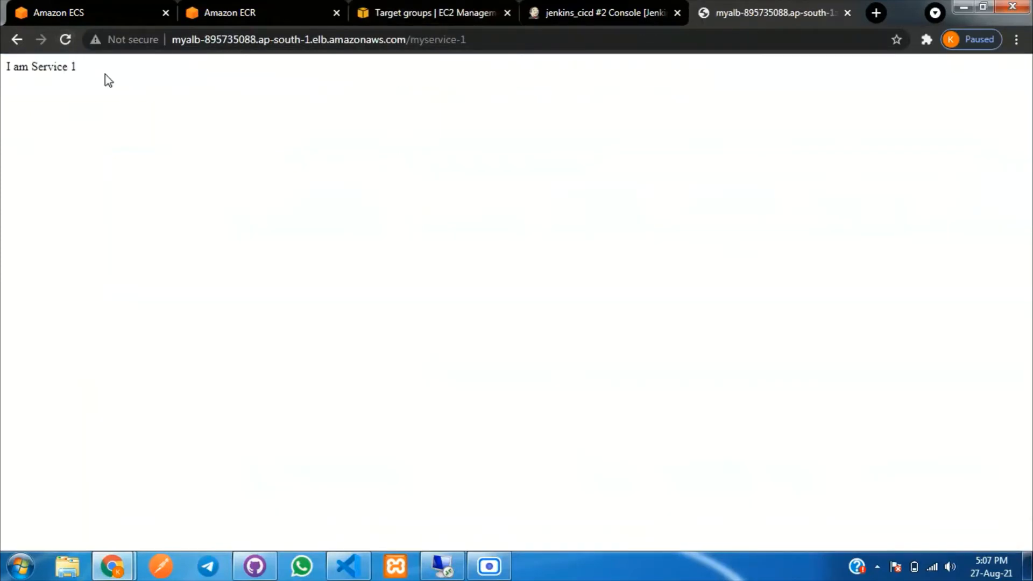
left_click_drag(104, 81, 1, 75)
left_click(195, 112)
left_click_drag(77, 67, 4, 65)
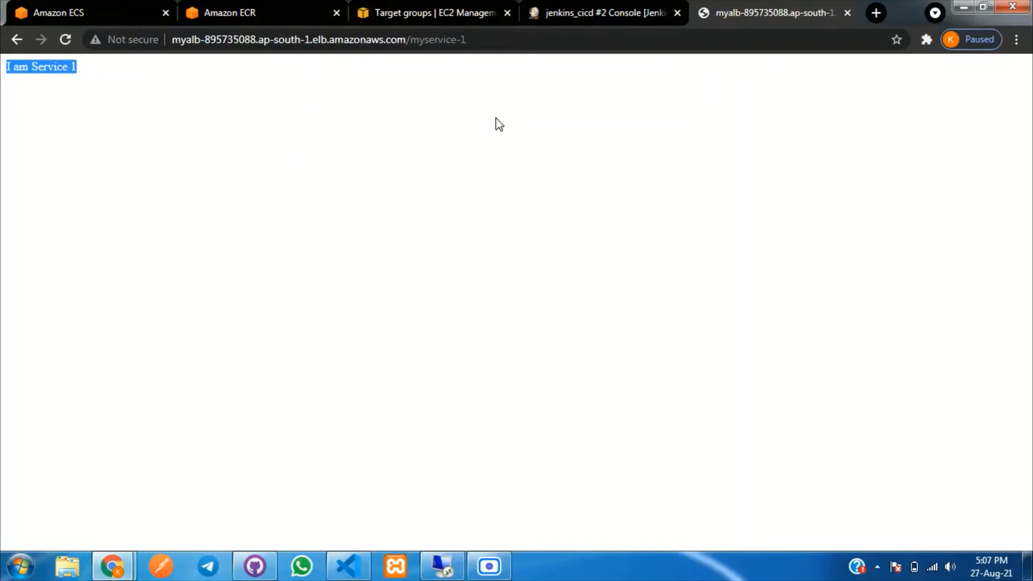
left_click(598, 145)
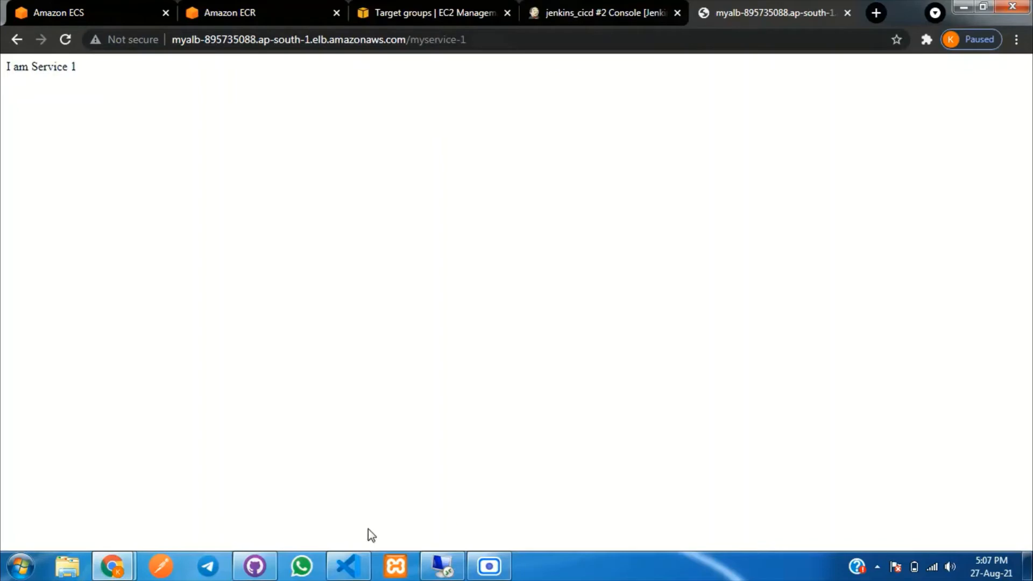
- In Visual Studio Code, change the /myservice-1 response in routes.js to "I am Service two" and save the file
left_click(347, 566)
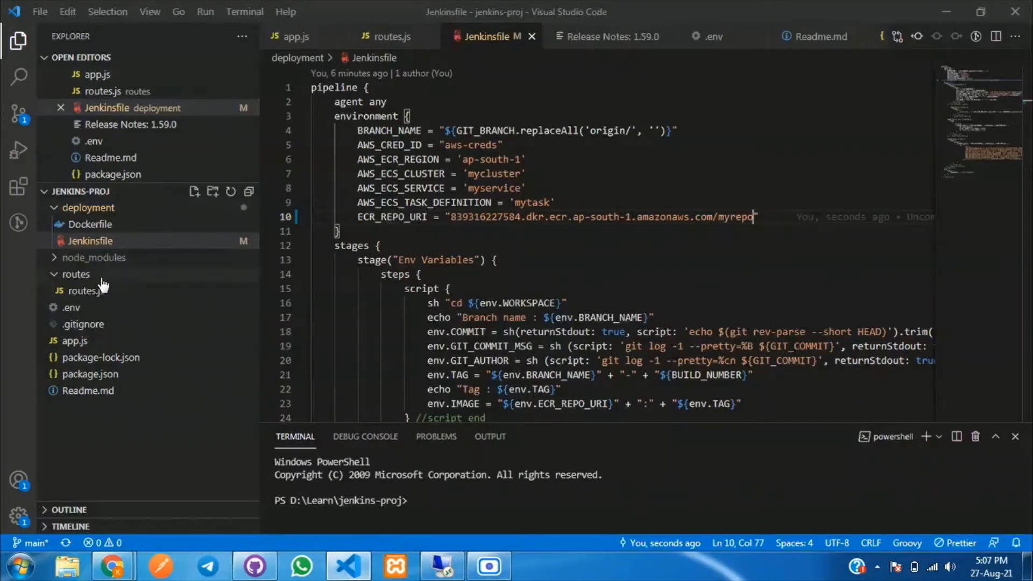
left_click(86, 290)
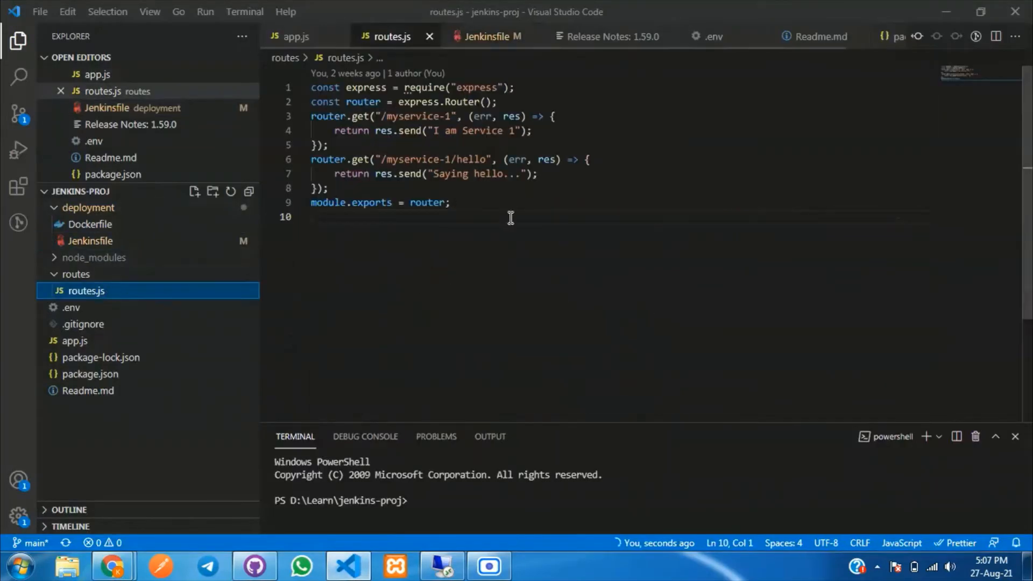
double_click(511, 130)
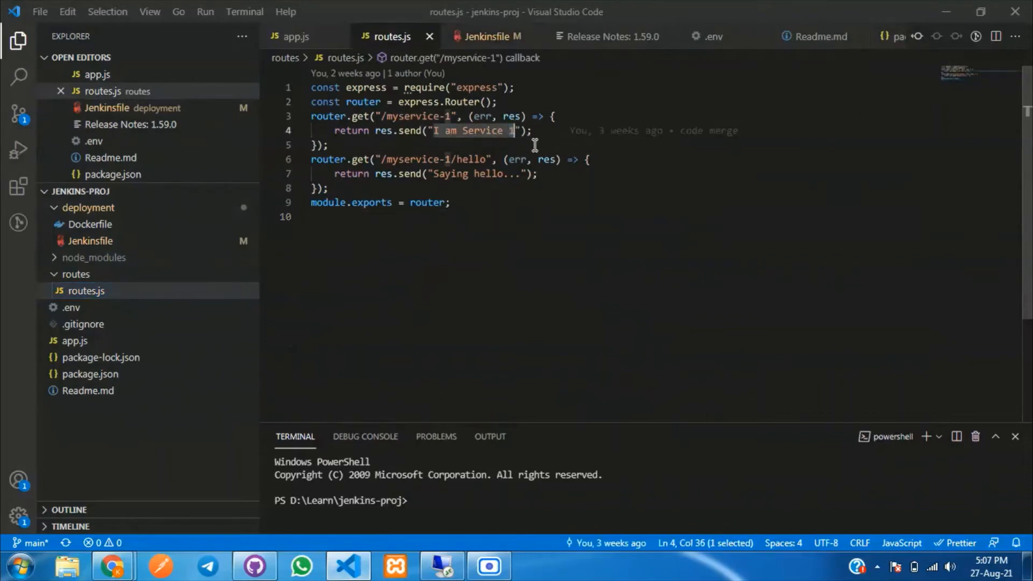
type("two")
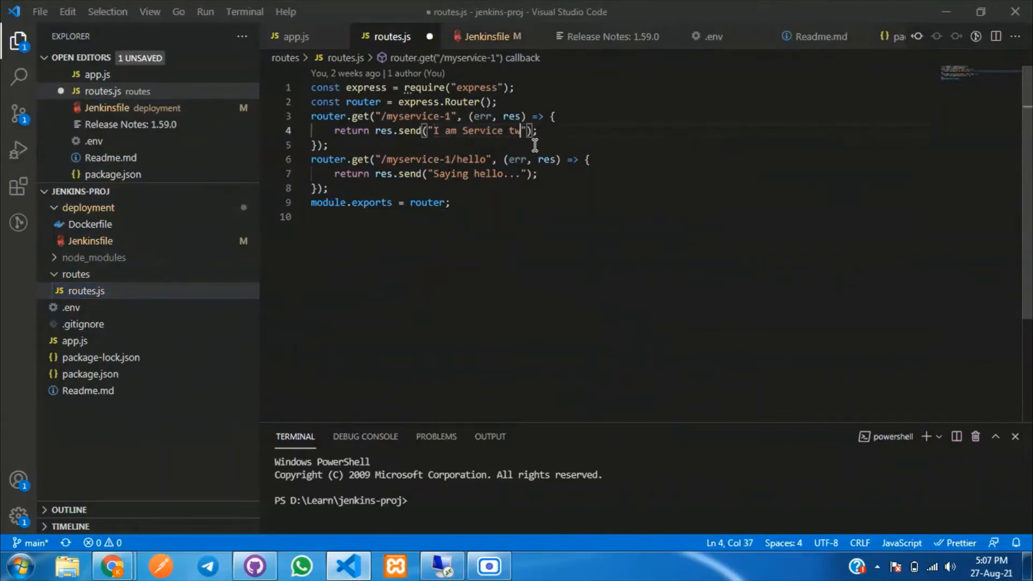
key("ctrl+s")
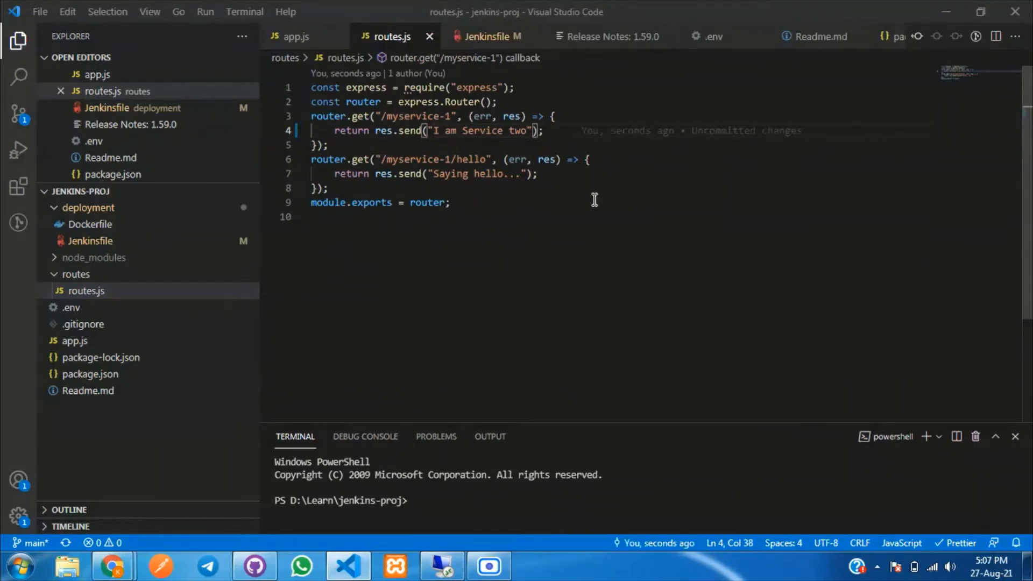
- In GitHub Desktop, commit the routes.js change to main and push it to origin
left_click(255, 565)
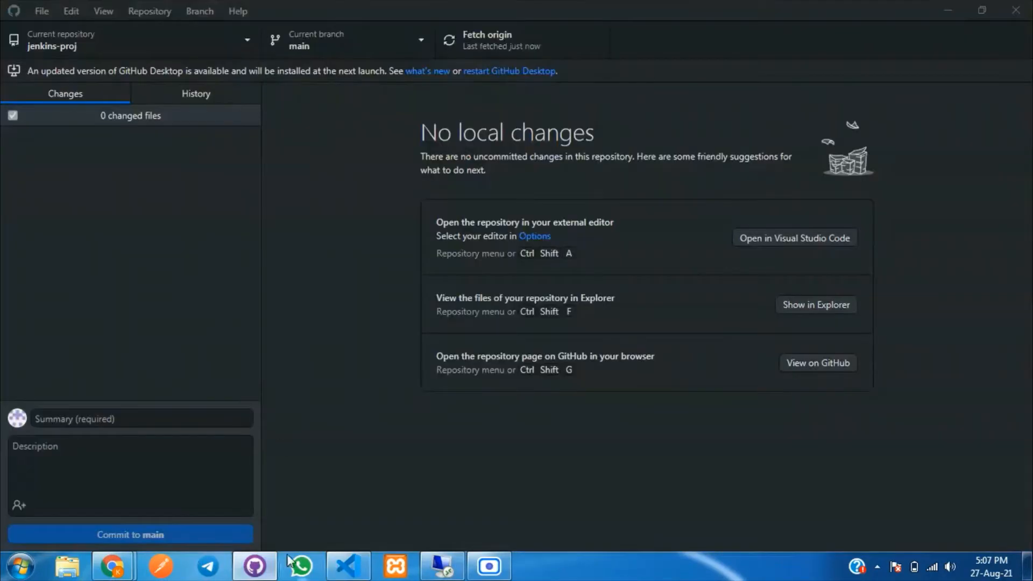
left_click(179, 535)
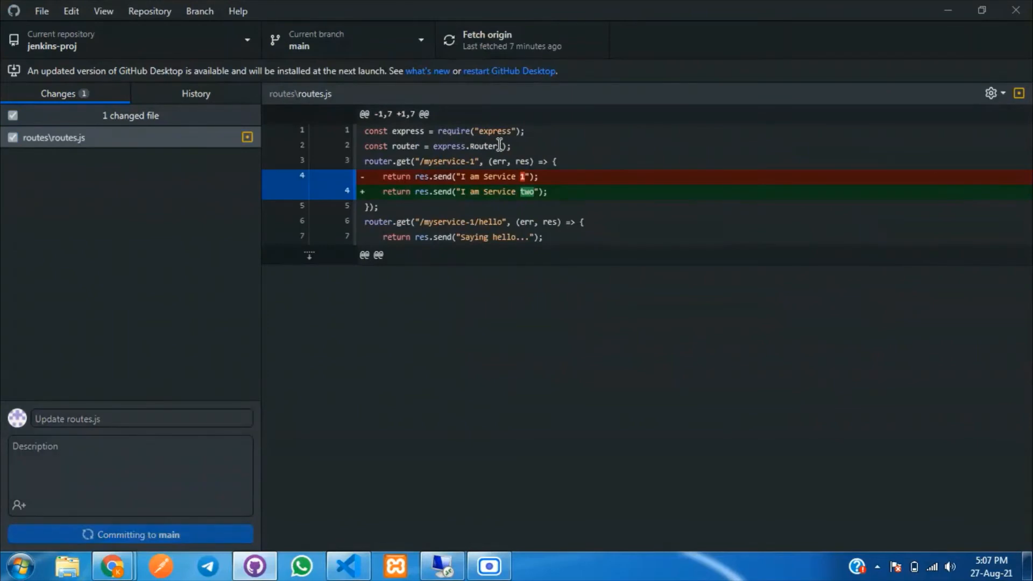
left_click(549, 33)
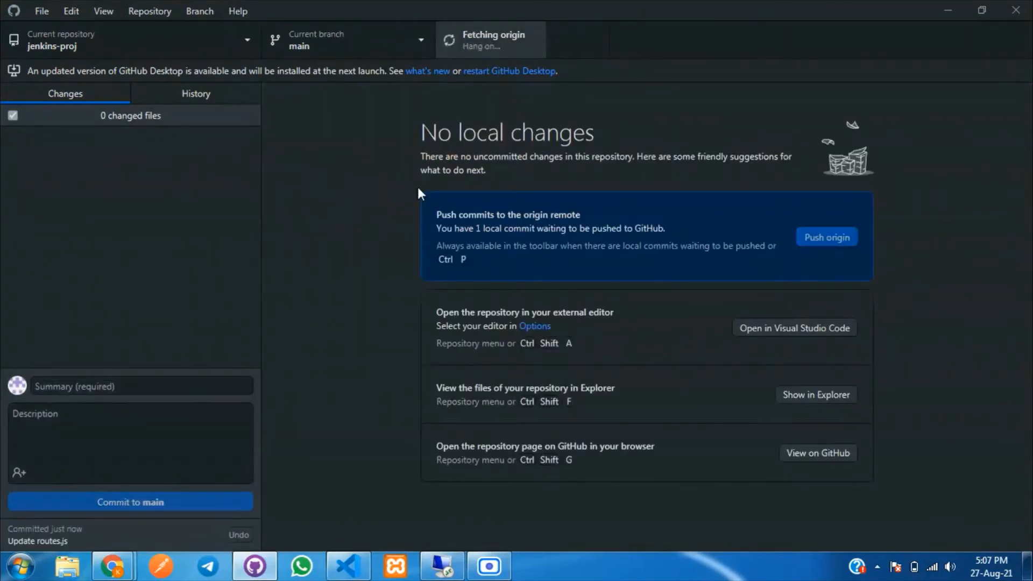
- Return to the jenkins_cicd pipeline page in the browser and watch the build history for a newly triggered build
left_click(355, 576)
mouse_move(112, 565)
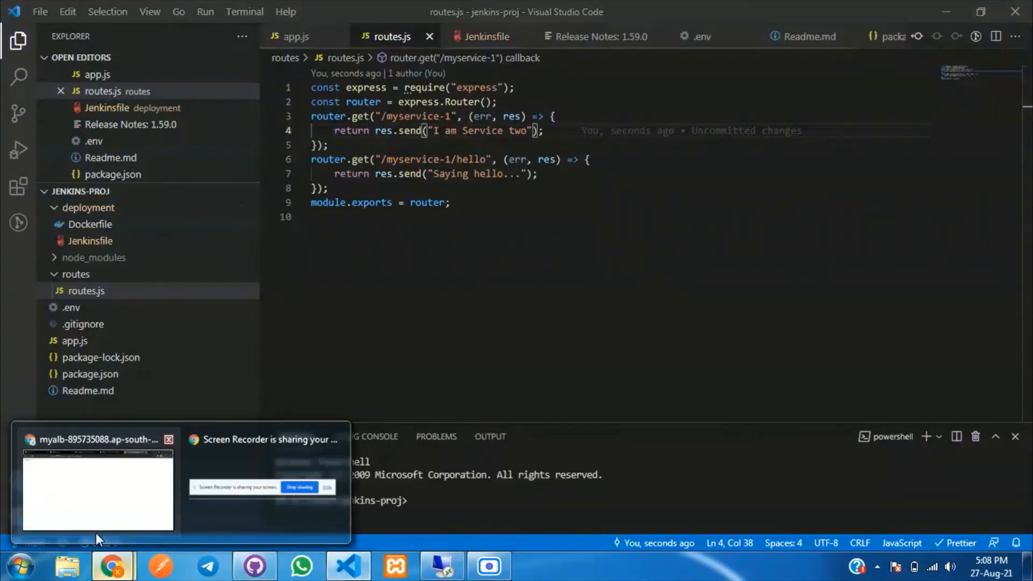
left_click(96, 532)
left_click(656, 7)
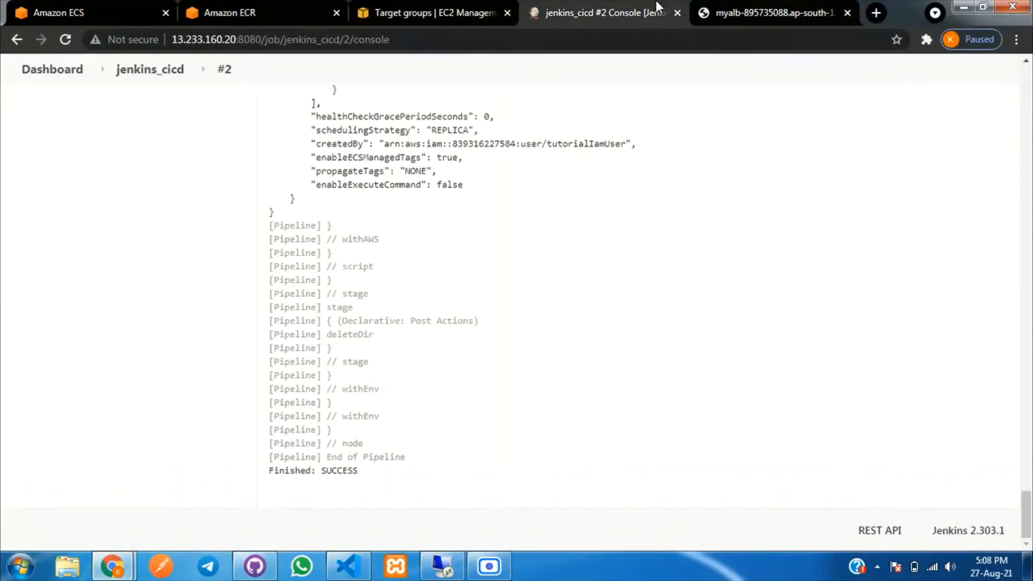
left_click(150, 69)
scroll(350, 379, "down", 4)
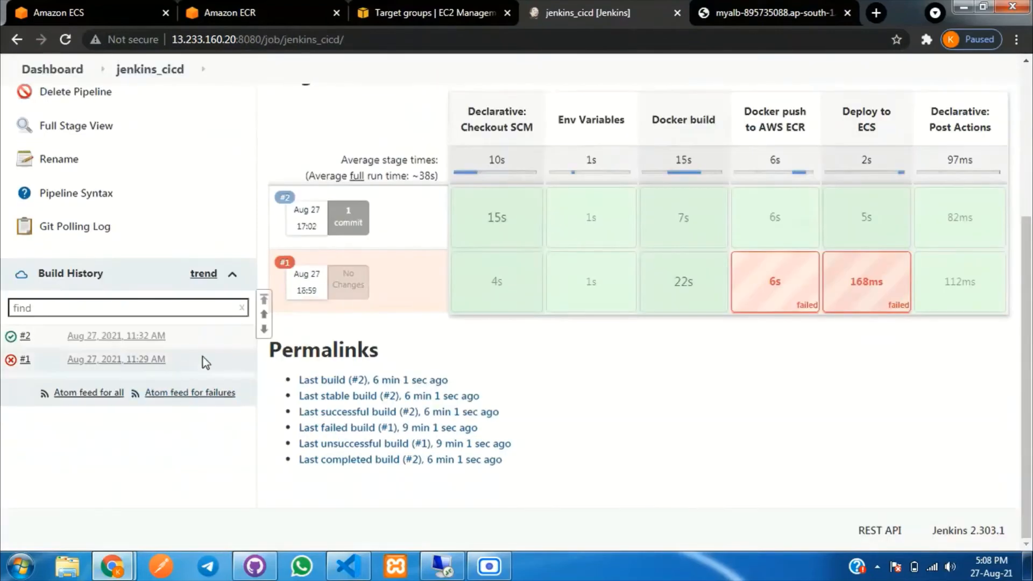
left_click(975, 573)
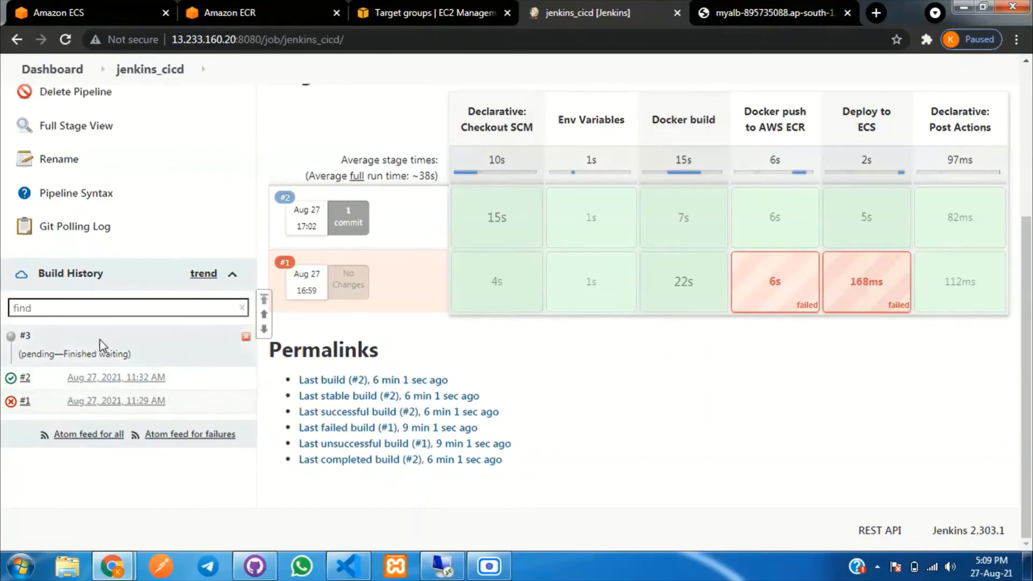
- Open build #3 of jenkins_cicd and read its console output through to the final build status
left_click(24, 338)
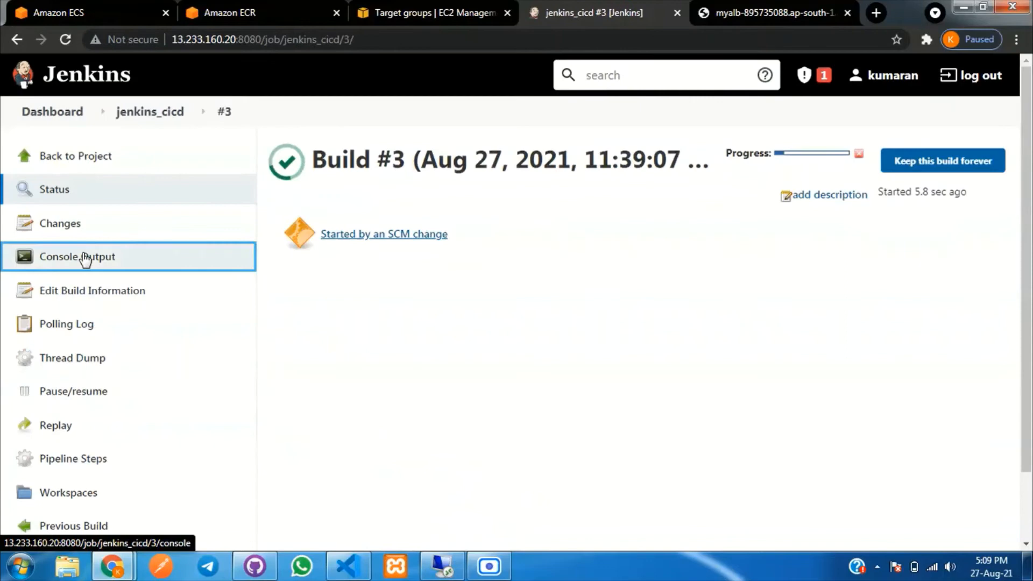
left_click(81, 256)
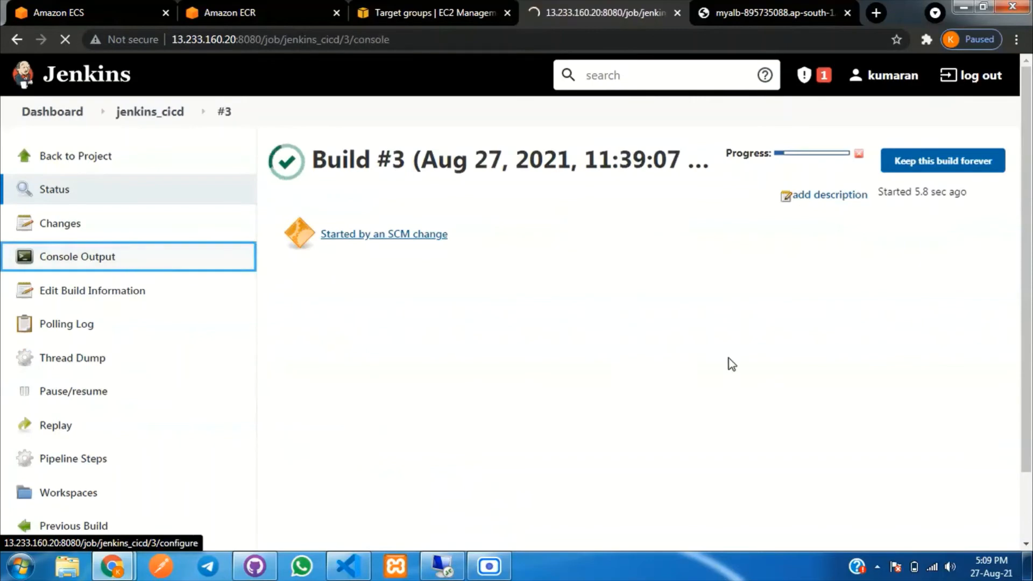
scroll(667, 377, "down", 15)
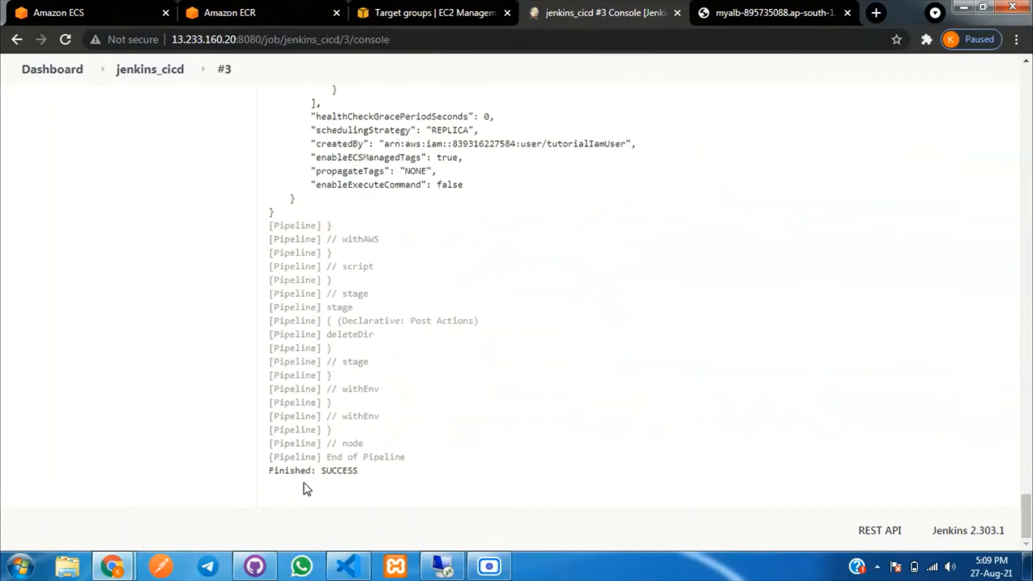
left_click_drag(271, 475, 360, 471)
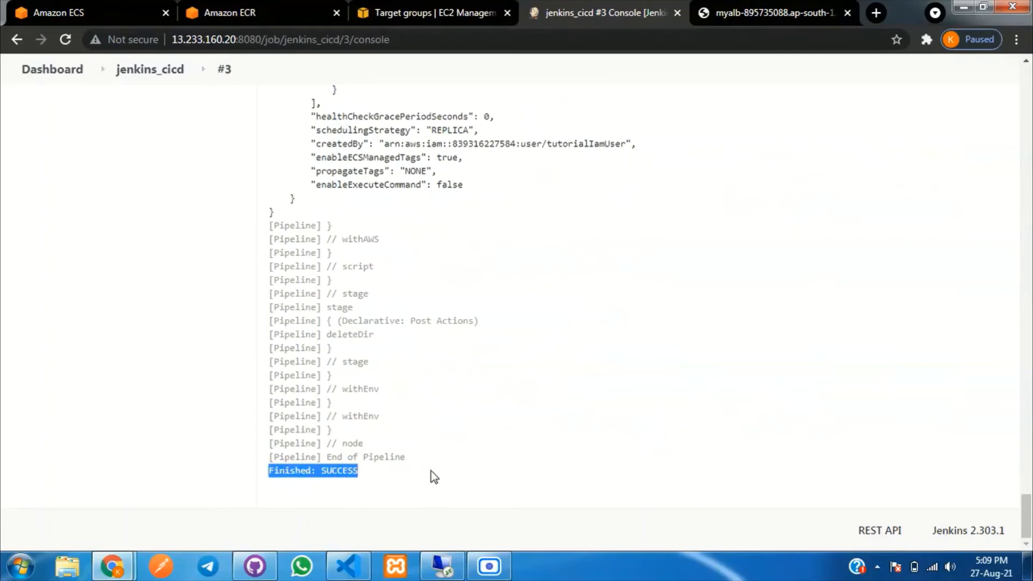
- Switch to the myservicetg target group and refresh its registered targets, filtering by healthy status to check the new deployment
left_click(432, 10)
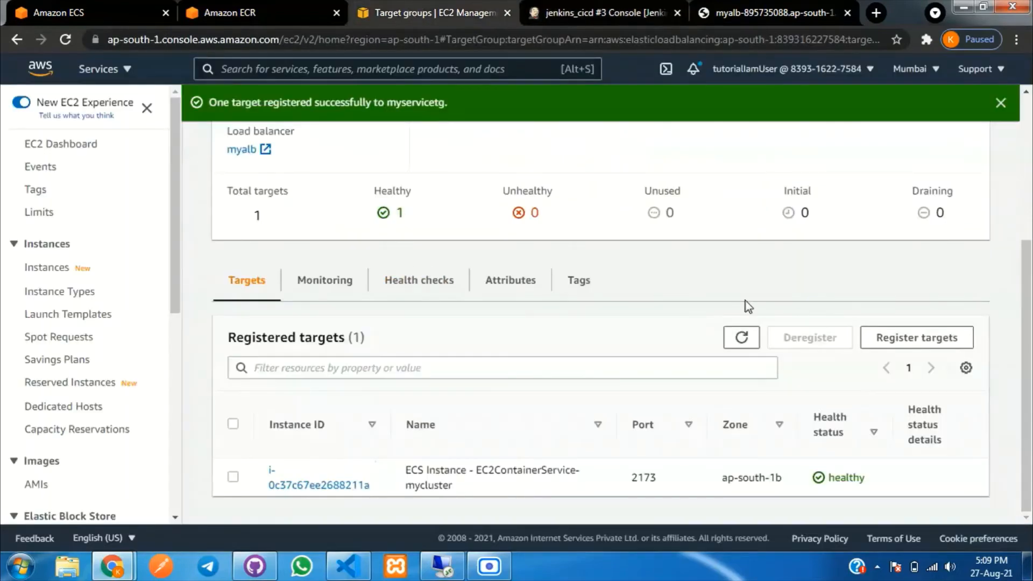
left_click(741, 339)
scroll(573, 314, "down", 2)
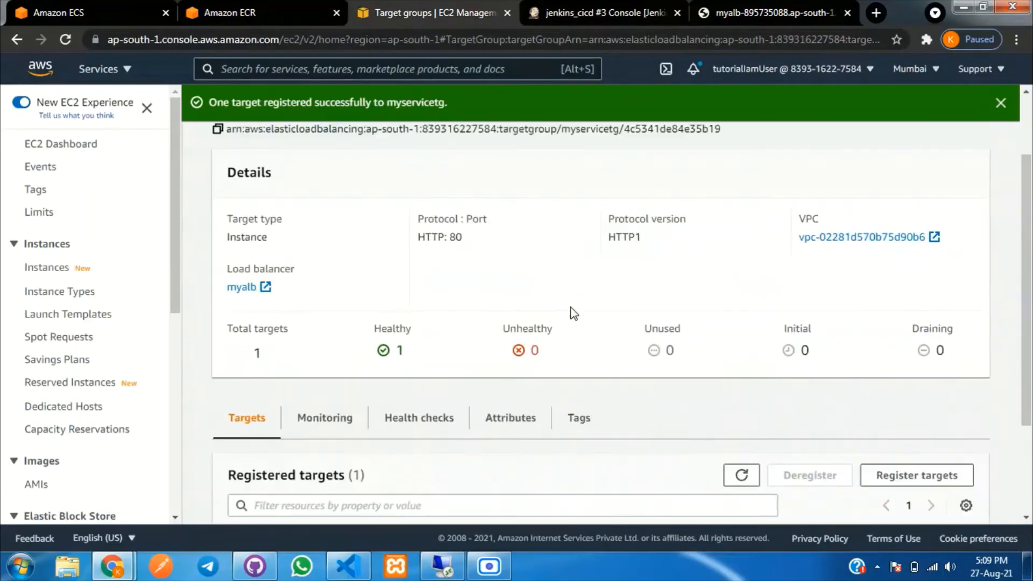
scroll(574, 313, "down", 2)
left_click(740, 340)
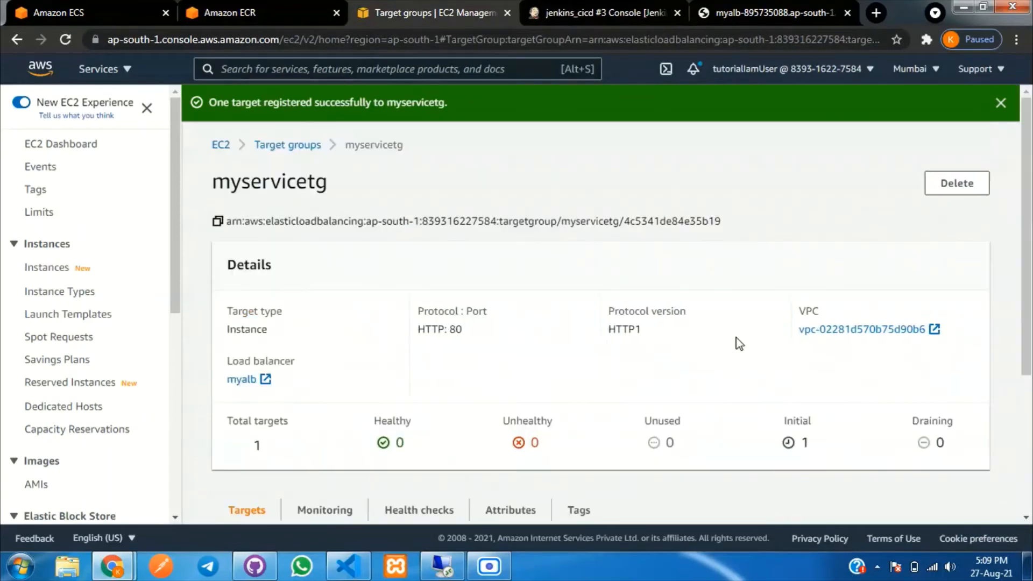
scroll(737, 338, "down", 4)
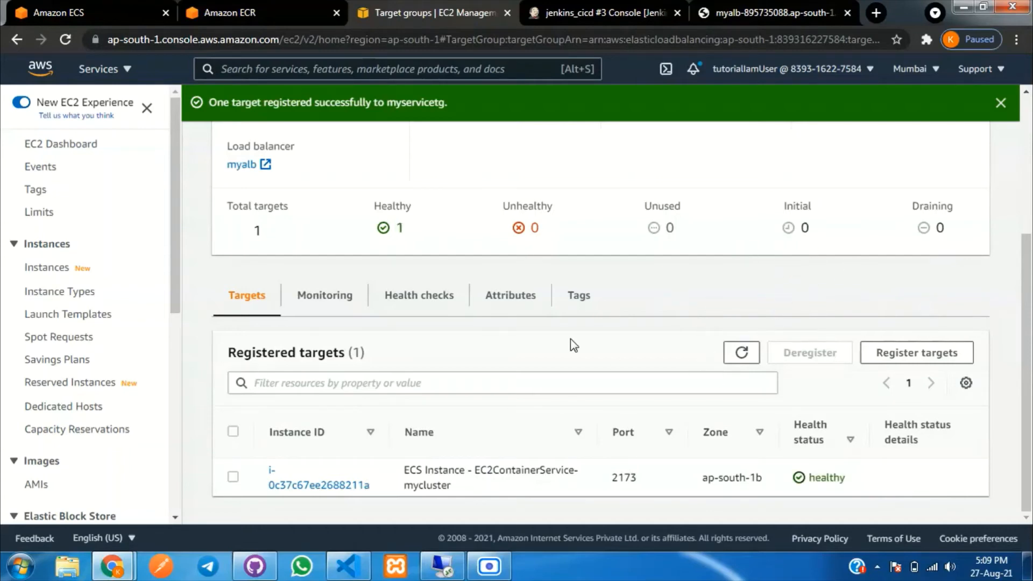
left_click(380, 231)
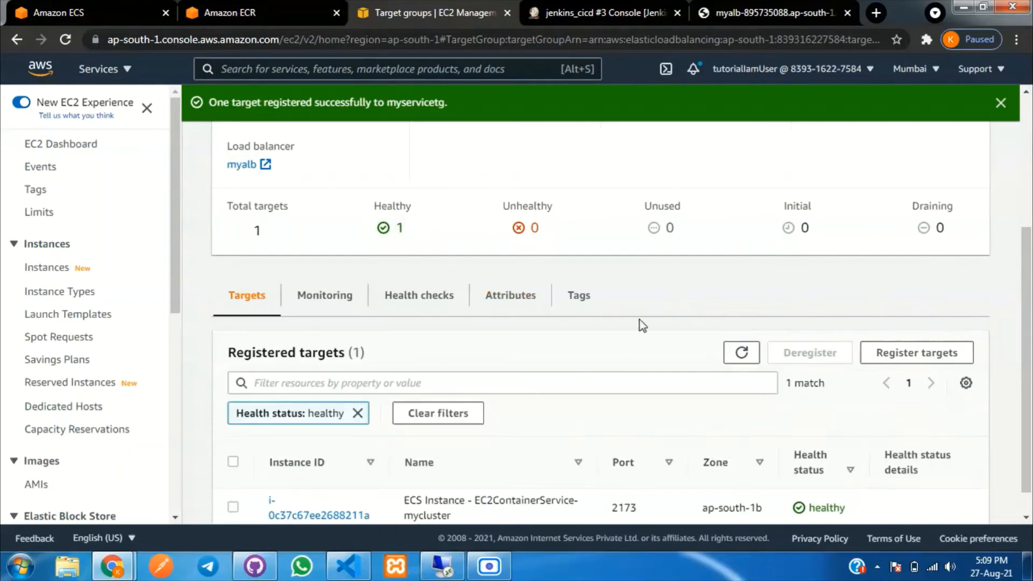
left_click(742, 353)
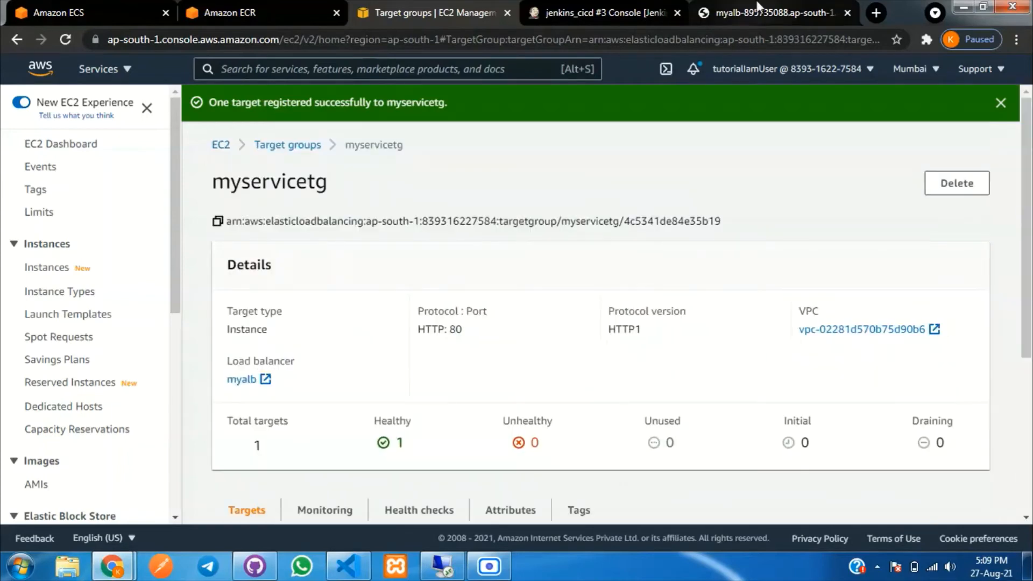
- Open the load balancer's /myservice-1 page and read the text the redeployed service returns
left_click(769, 13)
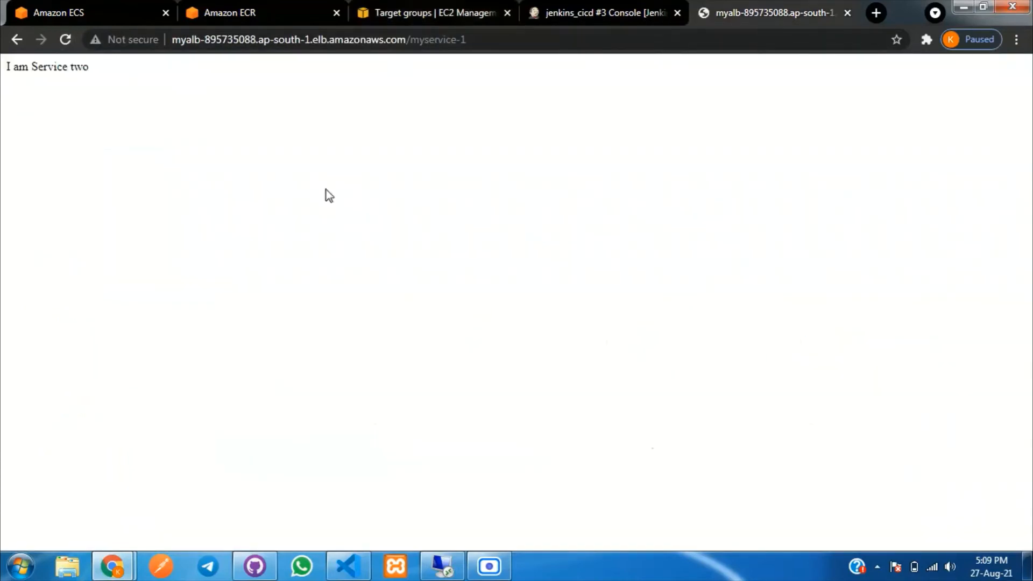
left_click_drag(102, 76, 3, 71)
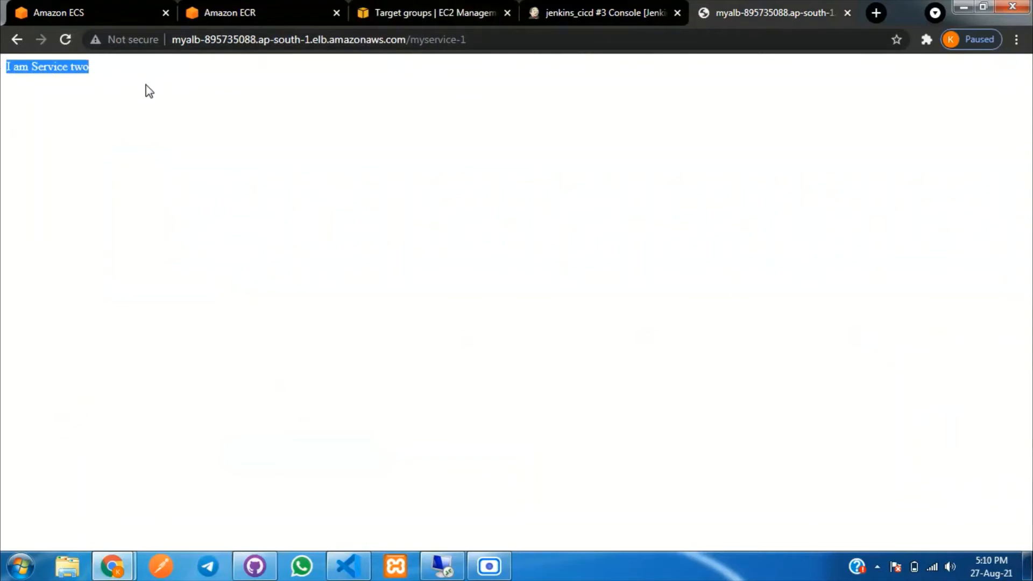
left_click(56, 11)
- In Visual Studio Code, review the Jenkinsfile's environment block and its Env Variables and Docker build stages
scroll(530, 227, "up", 3)
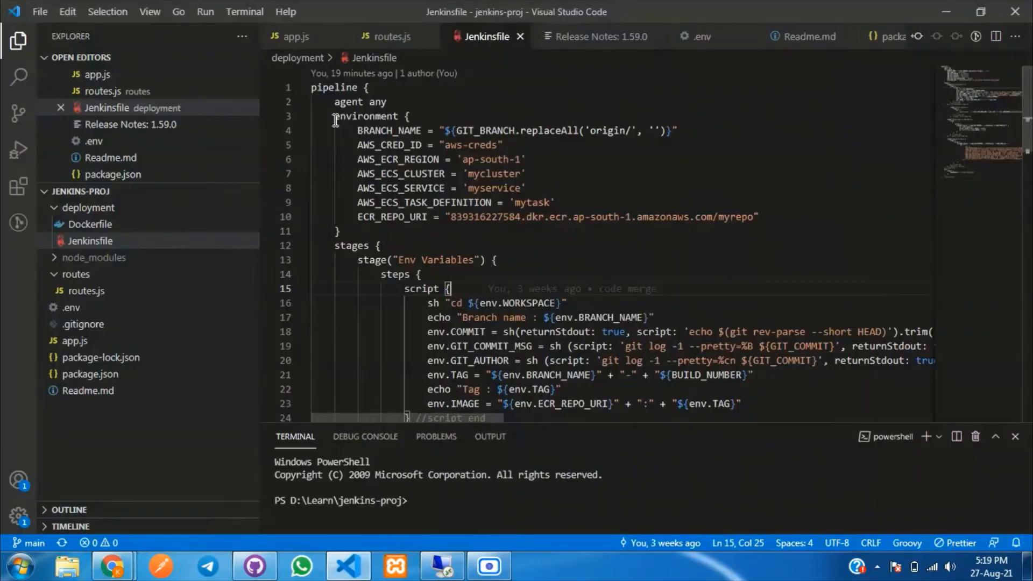
left_click_drag(334, 115, 360, 235)
scroll(529, 203, "down", 2)
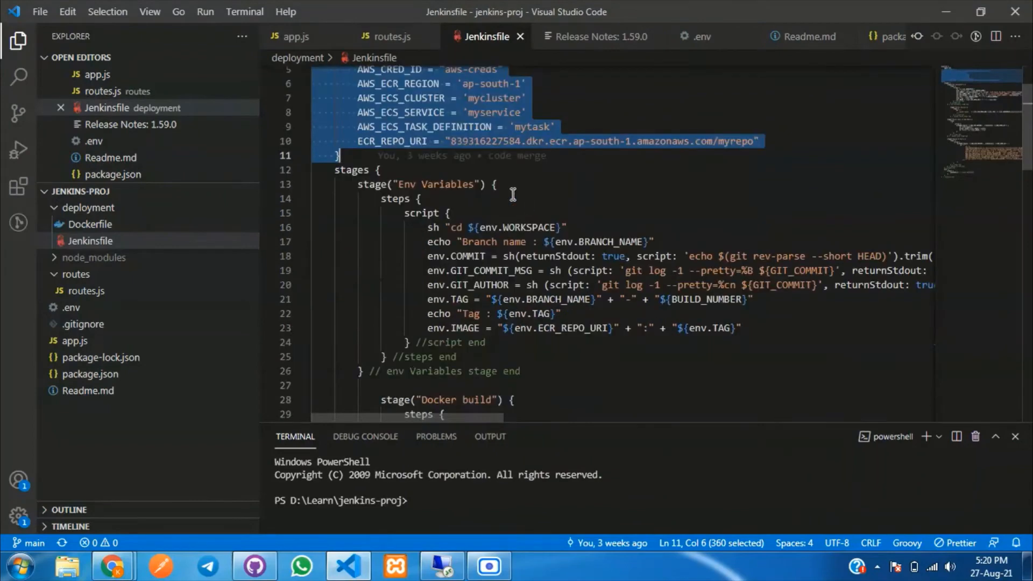
left_click_drag(357, 184, 497, 184)
left_click(542, 186)
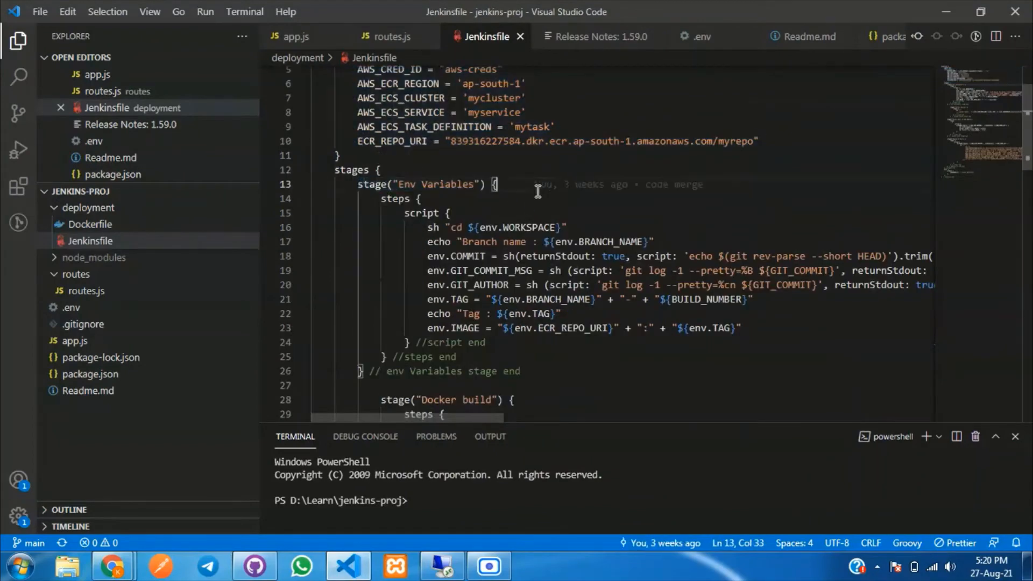
scroll(537, 186, "down", 3)
left_click_drag(375, 286, 515, 286)
left_click(592, 286)
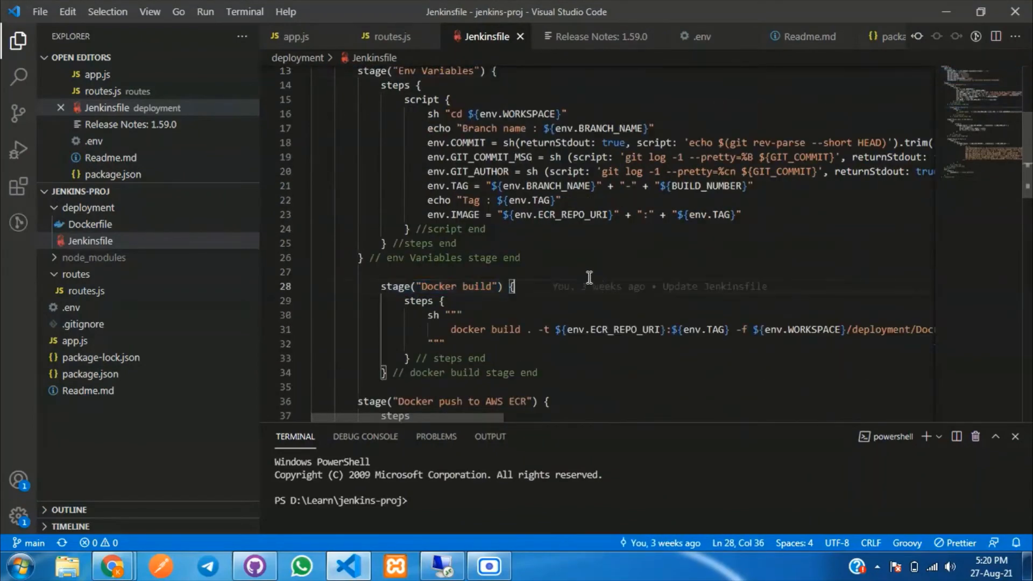
- Compare the AWS_CRED_ID value in the Jenkinsfile's environment block with the credential ID on Jenkins' Global credentials page in the browser
scroll(586, 269, "up", 4)
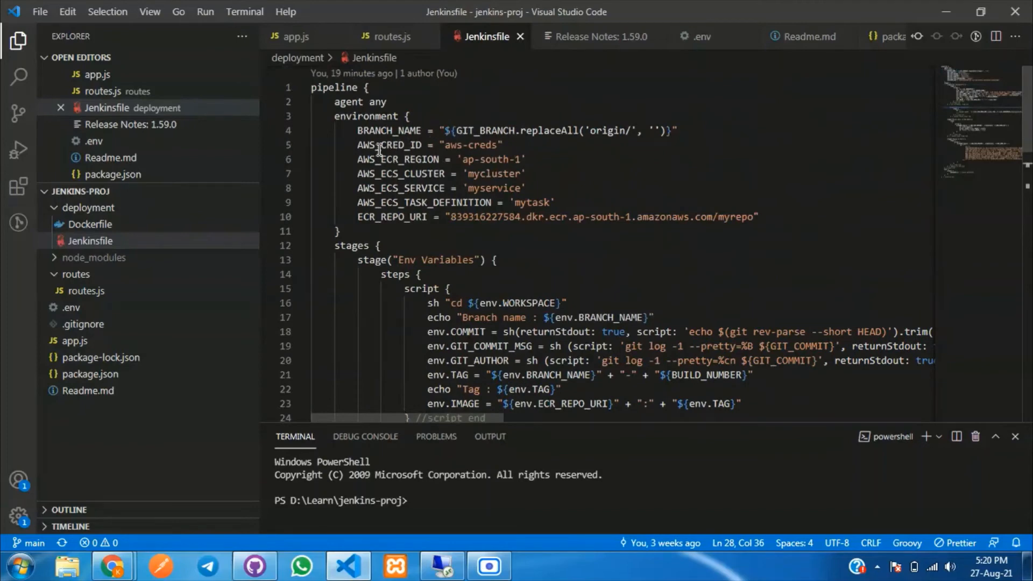
left_click_drag(334, 116, 350, 231)
left_click(349, 231)
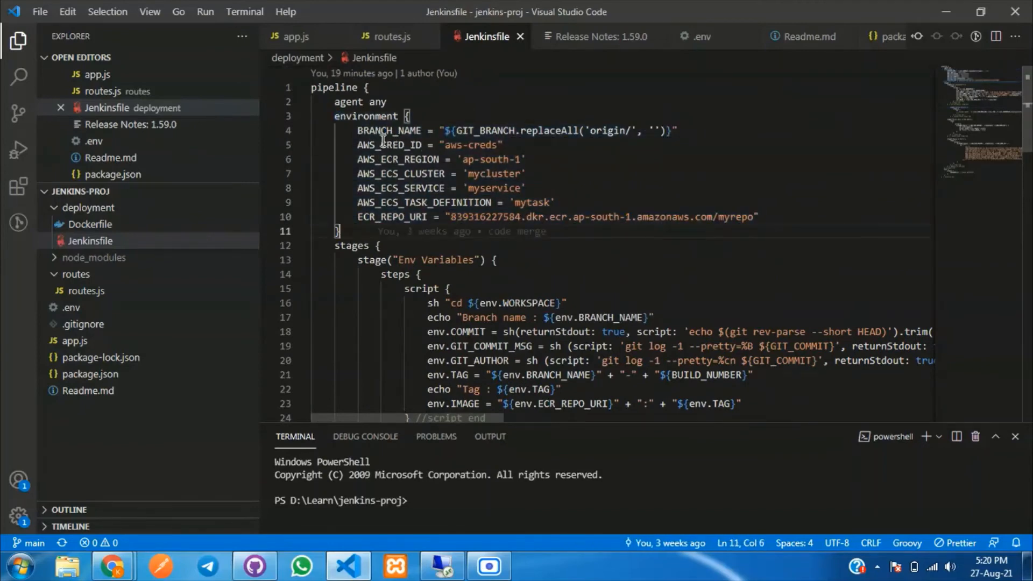
double_click(383, 144)
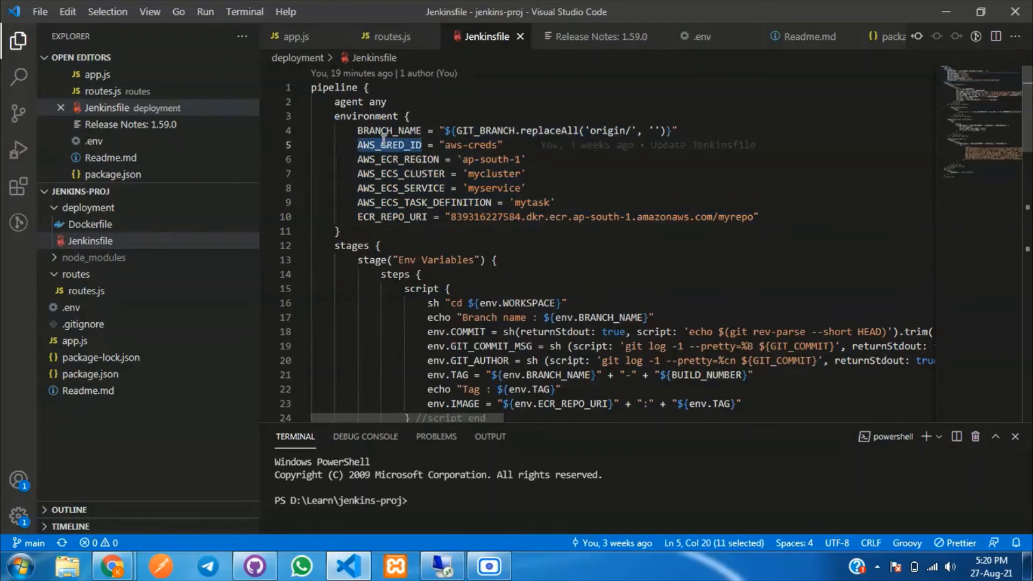
double_click(395, 159)
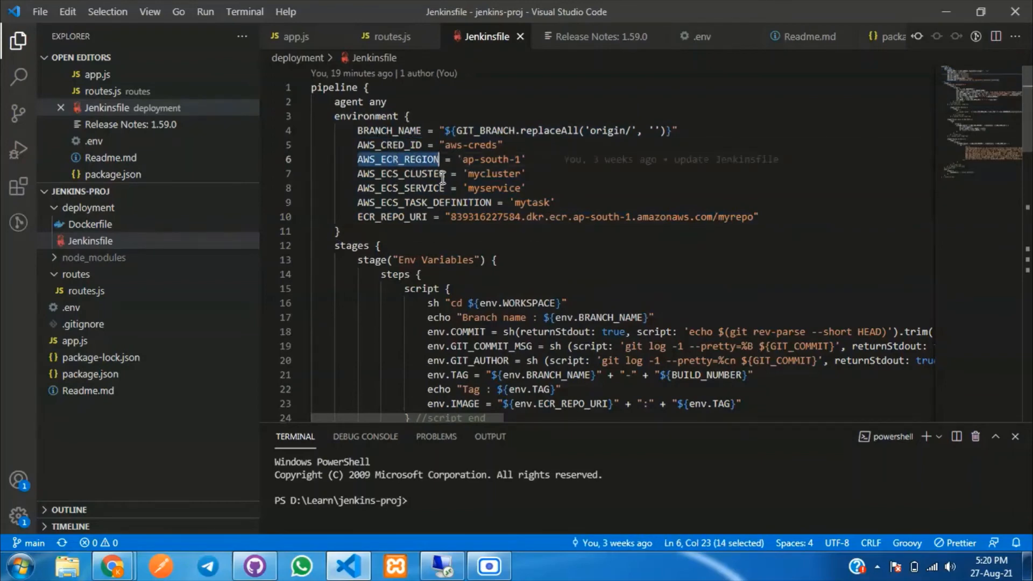
double_click(397, 150)
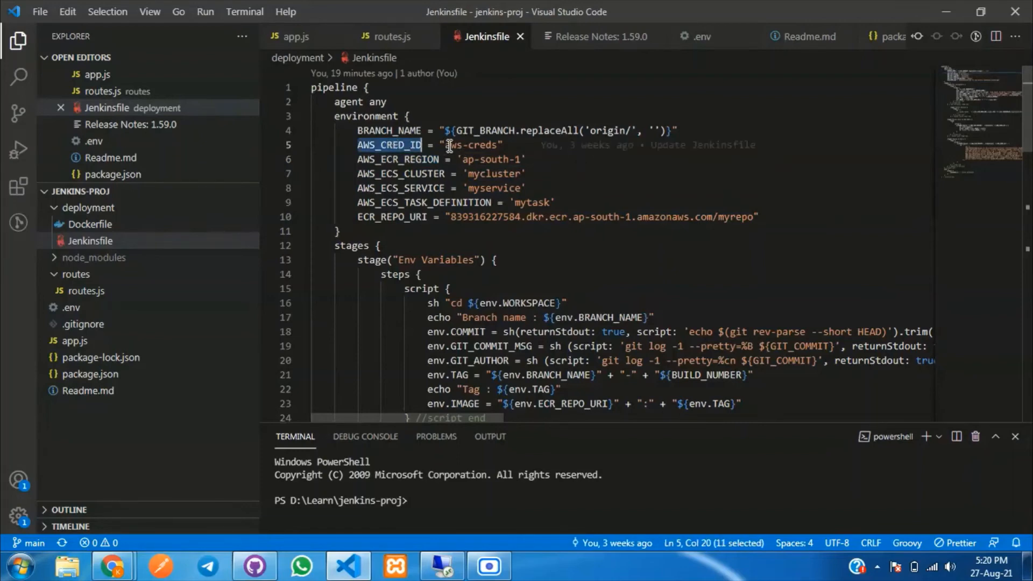
left_click_drag(450, 146, 490, 146)
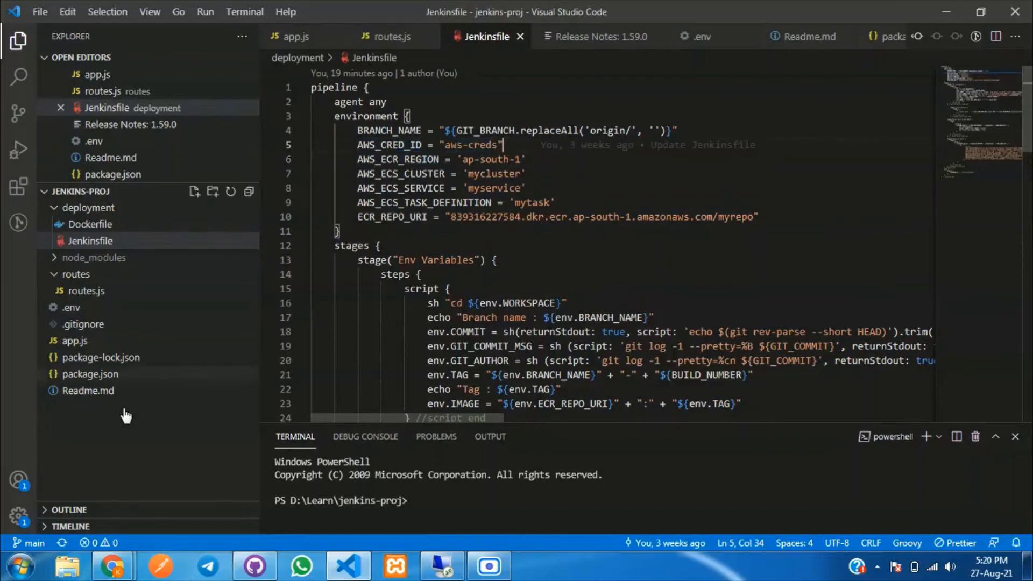
left_click(112, 566)
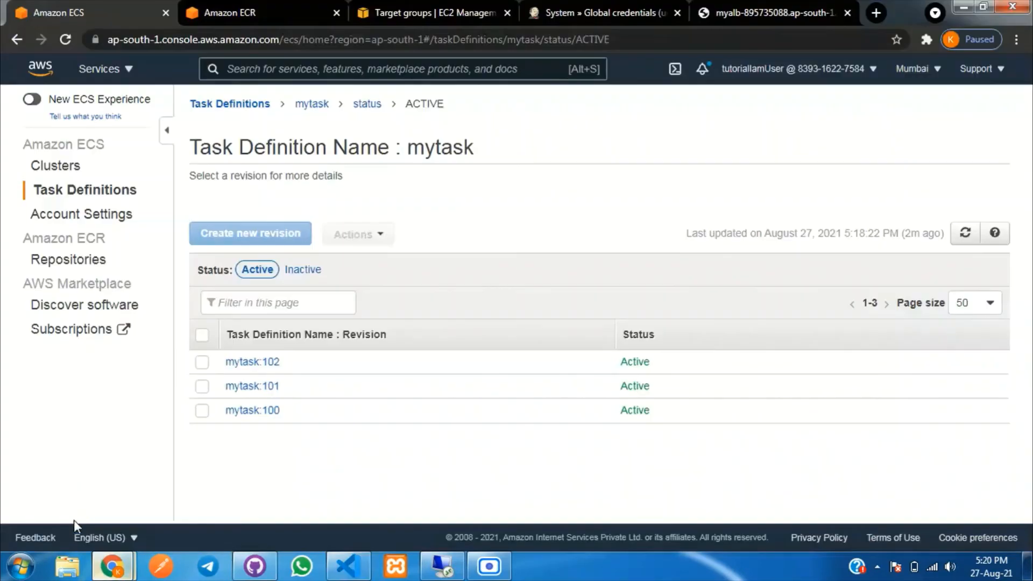
left_click(597, 12)
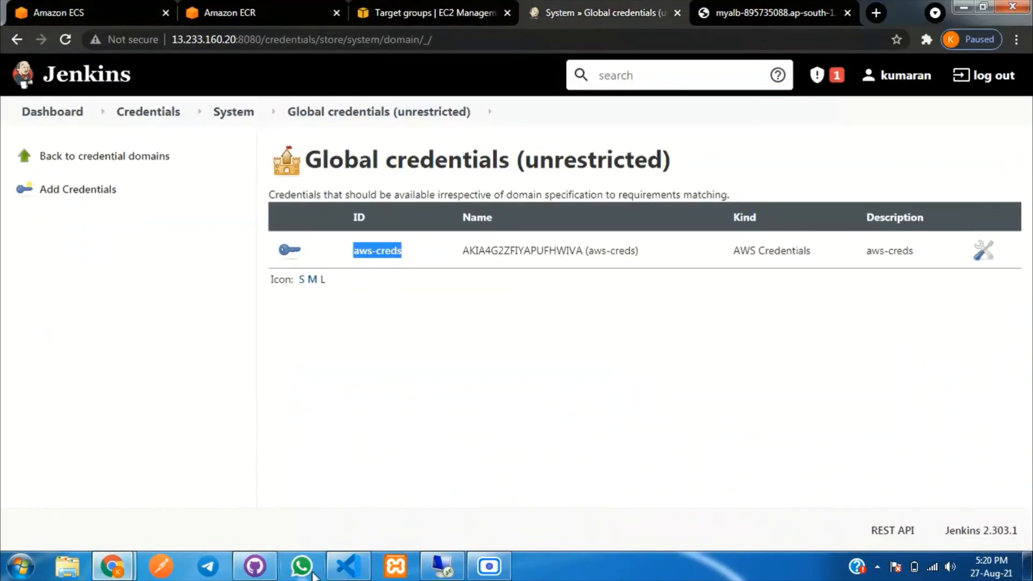
- Back in Visual Studio Code, examine the Jenkinsfile's ECR region, ECS cluster, service, task definition and ECR repository URI variables
left_click(347, 565)
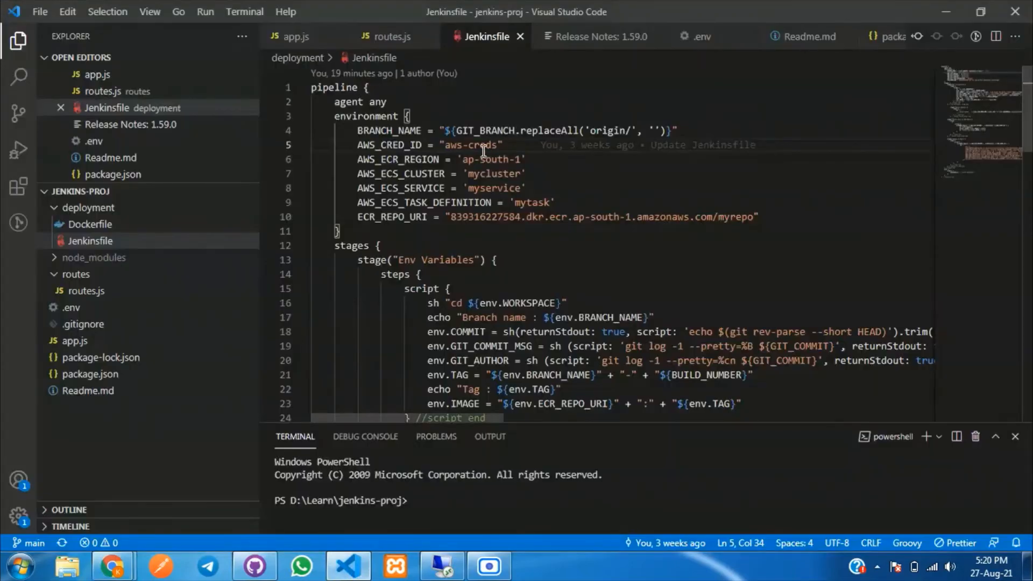
double_click(398, 159)
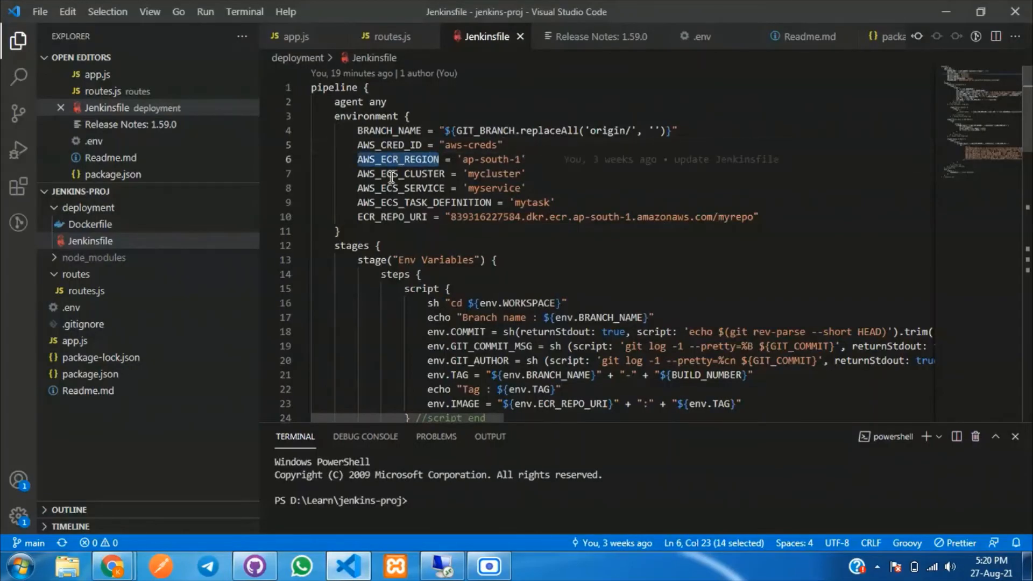
double_click(391, 173)
double_click(490, 174)
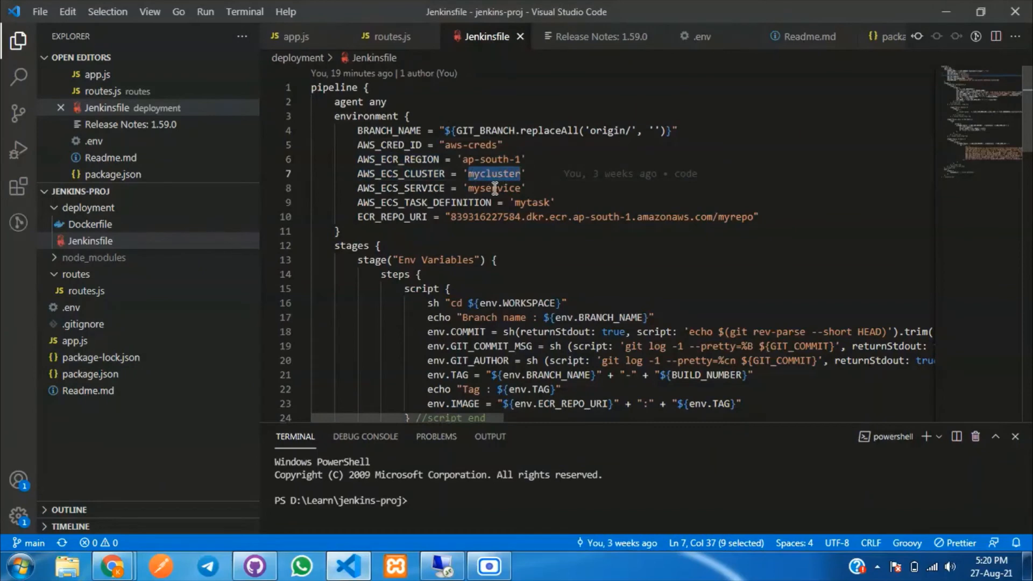
double_click(492, 188)
double_click(533, 202)
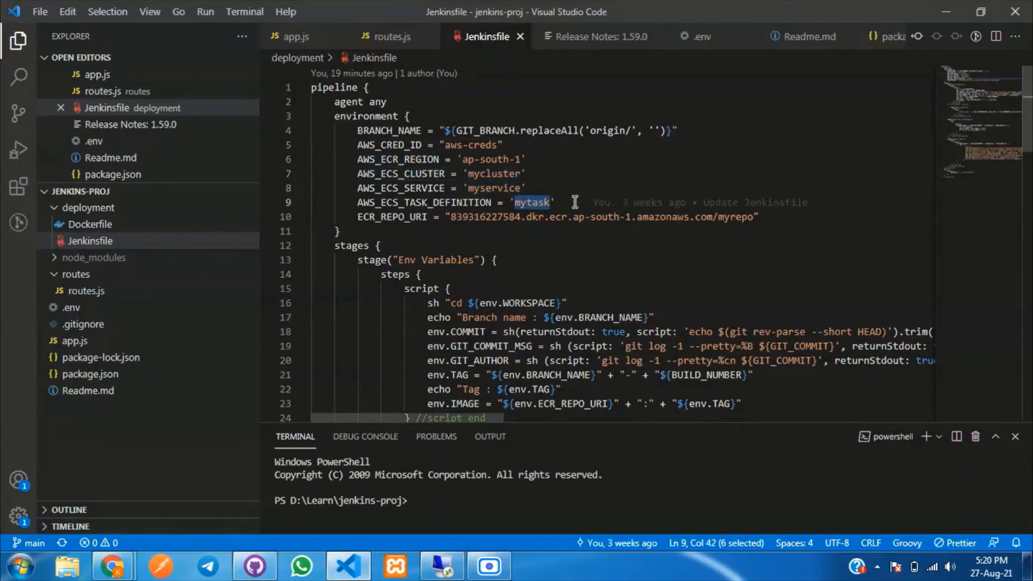
double_click(404, 216)
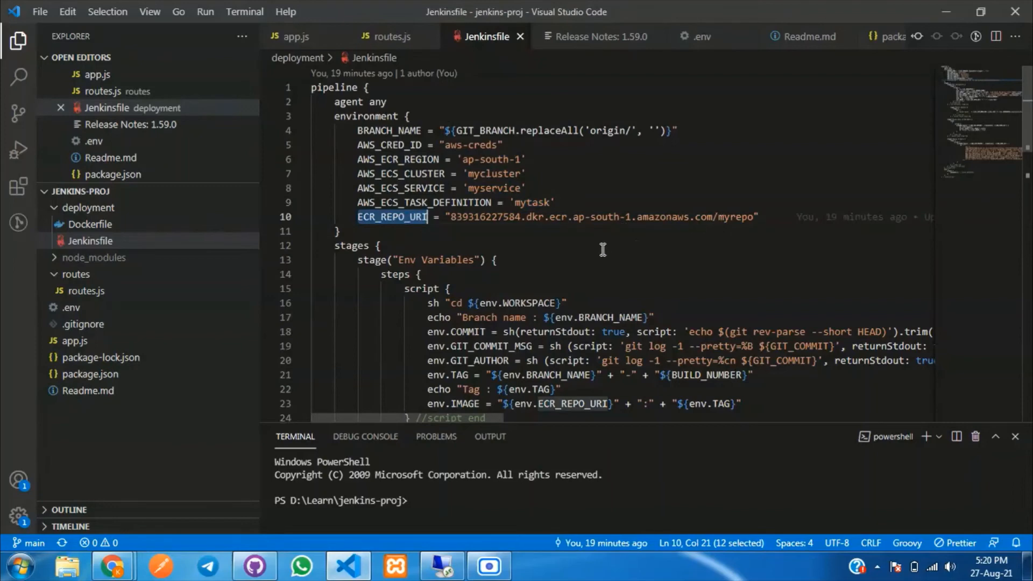
- Examine the COMMIT, GIT_COMMIT_MSG and GIT_AUTHOR variables in the Jenkinsfile's Env Variables stage
scroll(657, 250, "down", 1)
left_click(556, 203)
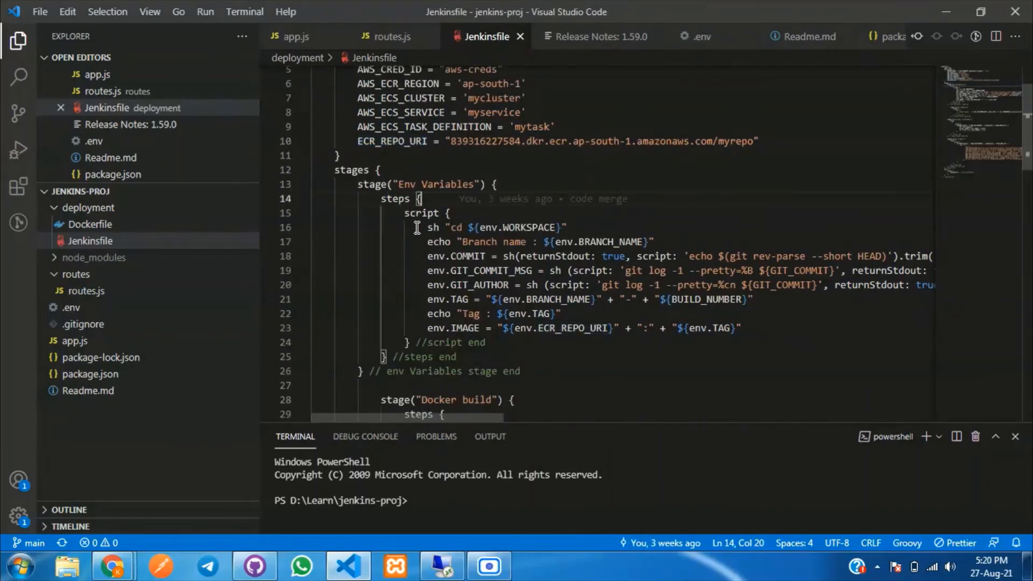
left_click(466, 254)
double_click(466, 256)
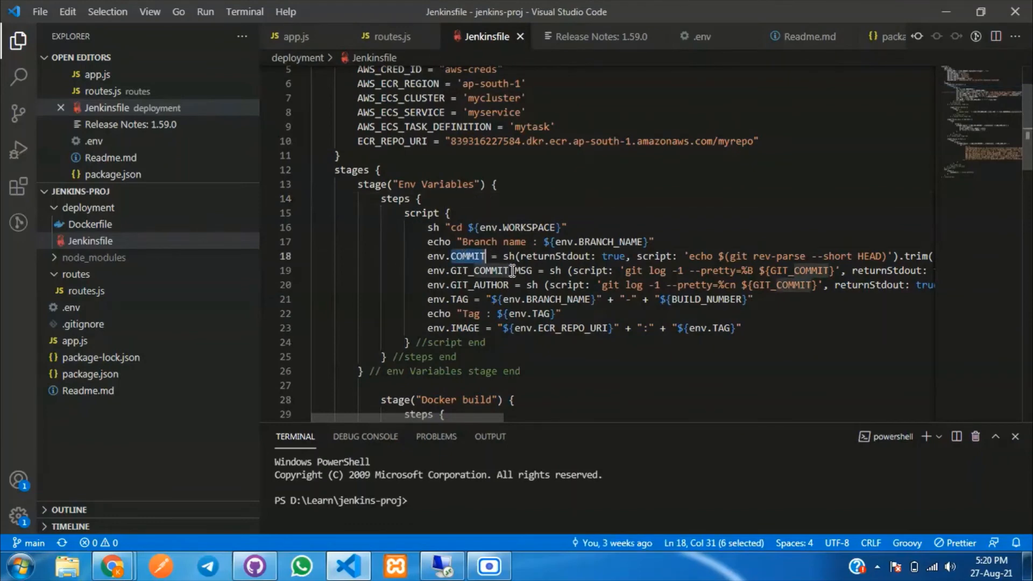
double_click(491, 270)
double_click(479, 284)
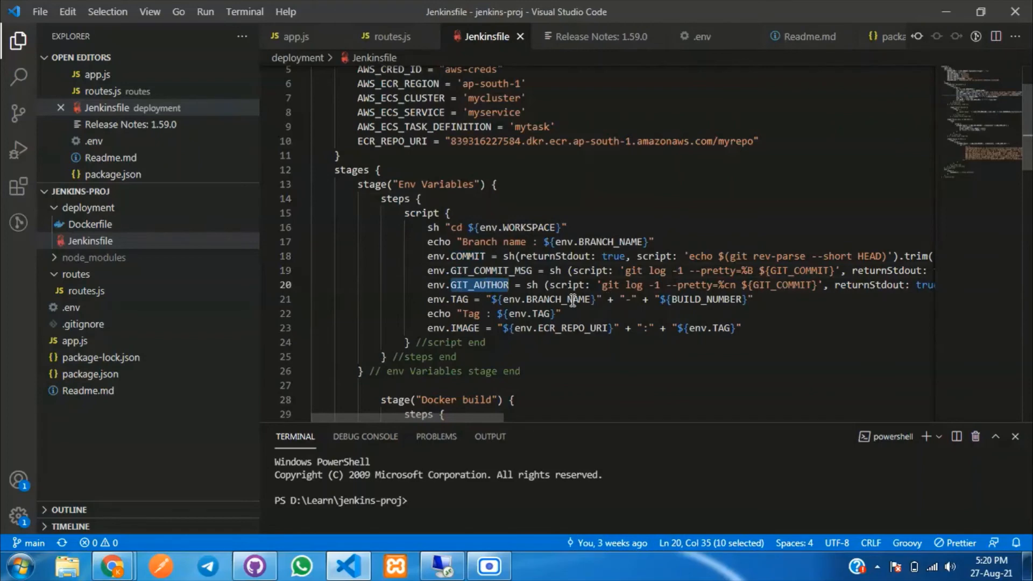
- Examine how the Env Variables stage composes TAG from BRANCH_NAME and BUILD_NUMBER and echoes it
double_click(456, 299)
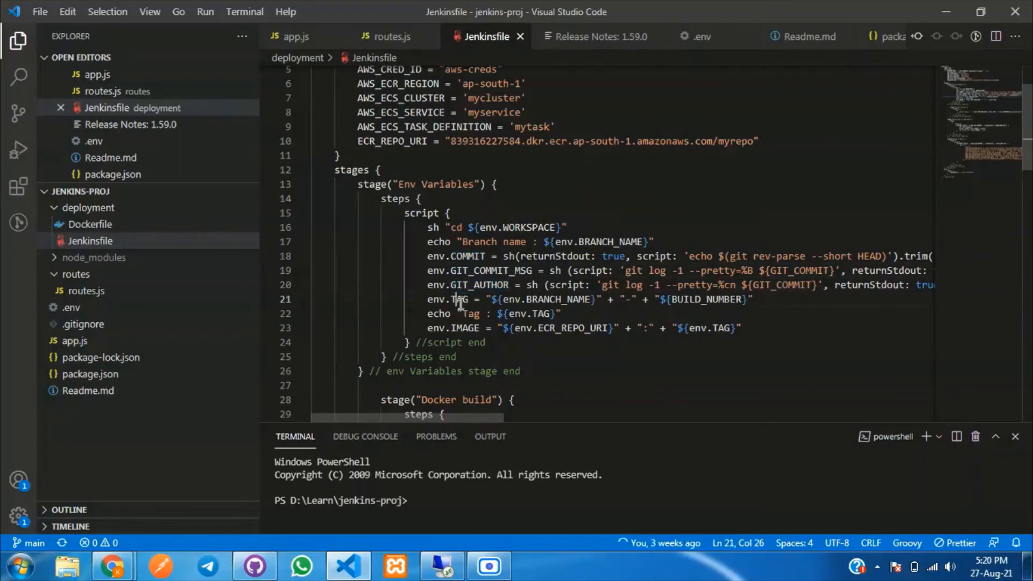
left_click(459, 336)
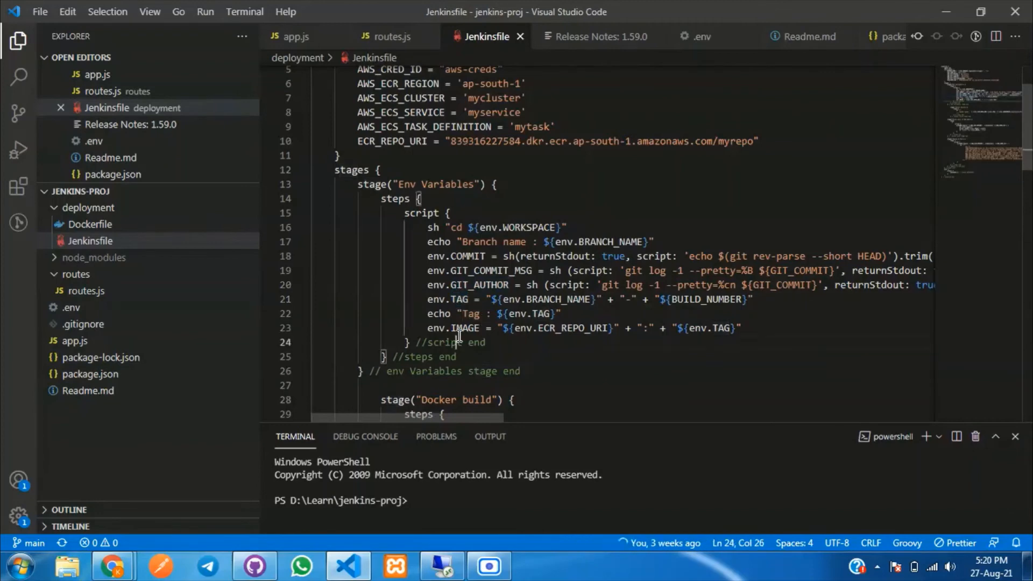
double_click(463, 299)
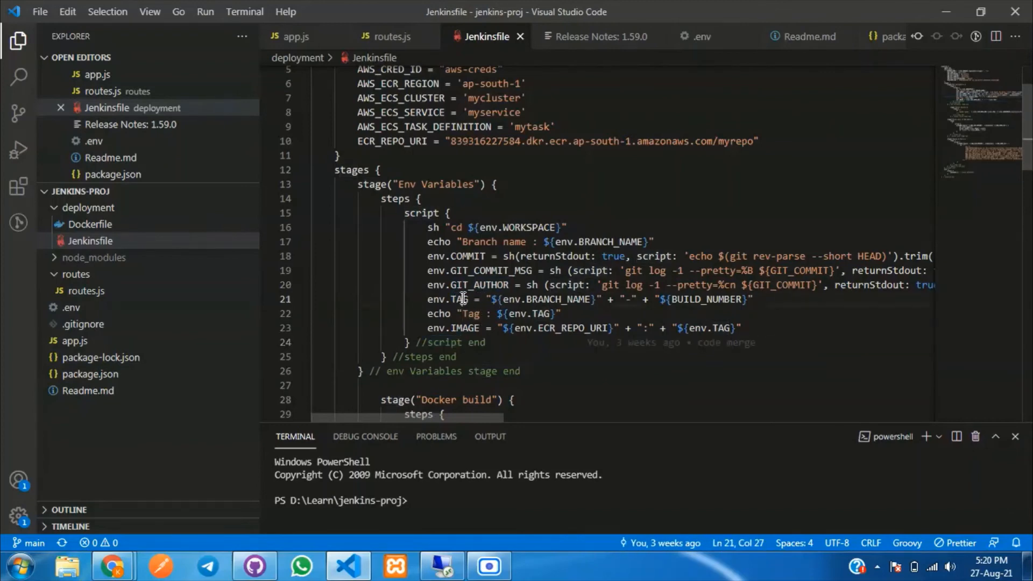
double_click(556, 299)
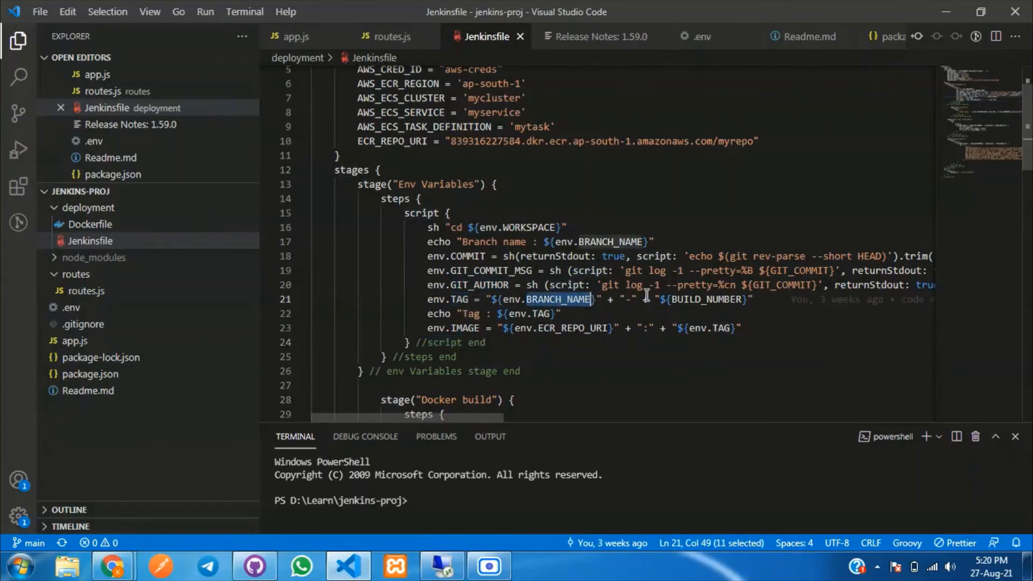
double_click(710, 299)
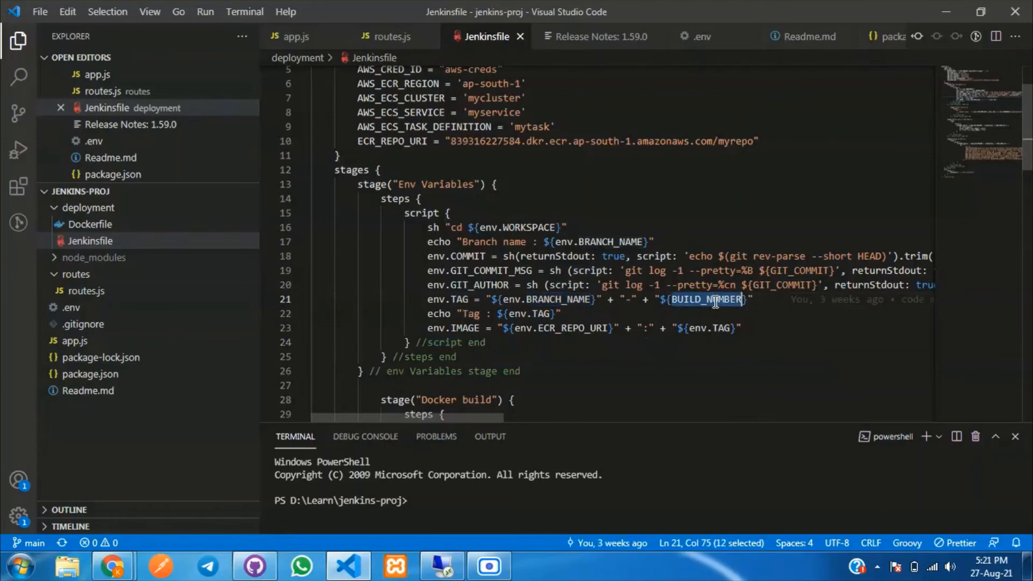
scroll(626, 307, "up", 2)
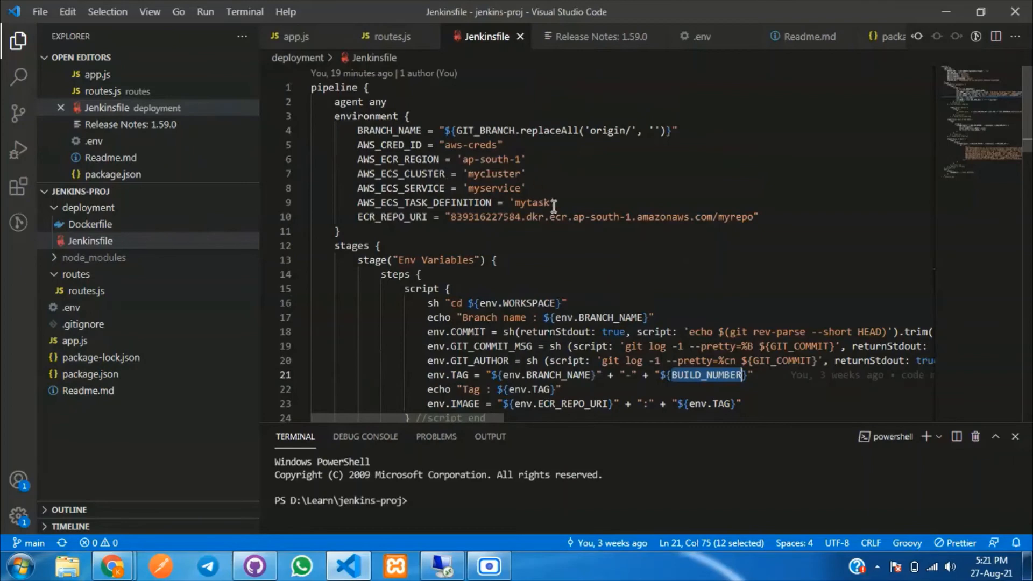
scroll(723, 304, "down", 2)
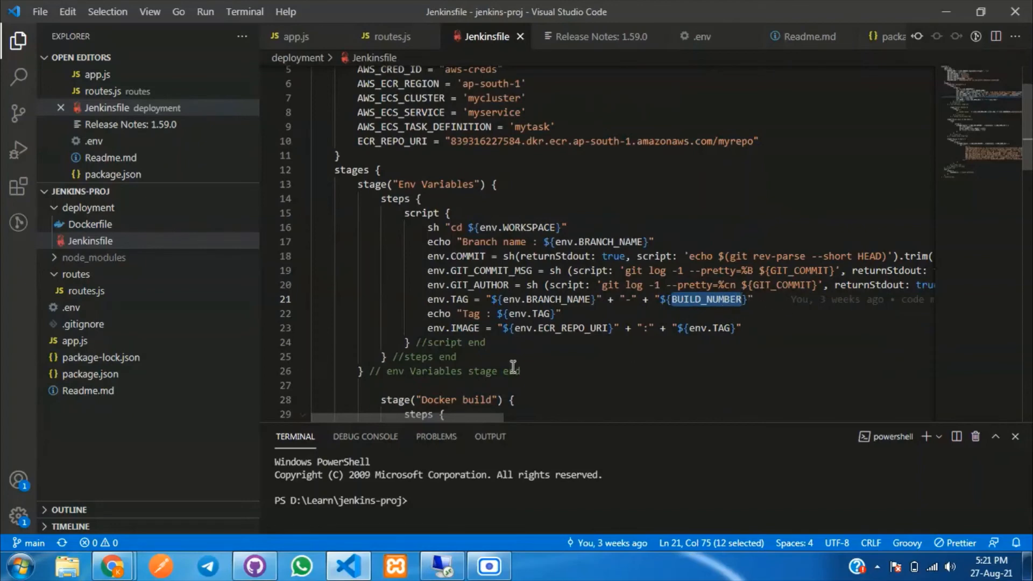
left_click_drag(427, 314, 577, 316)
left_click(586, 317)
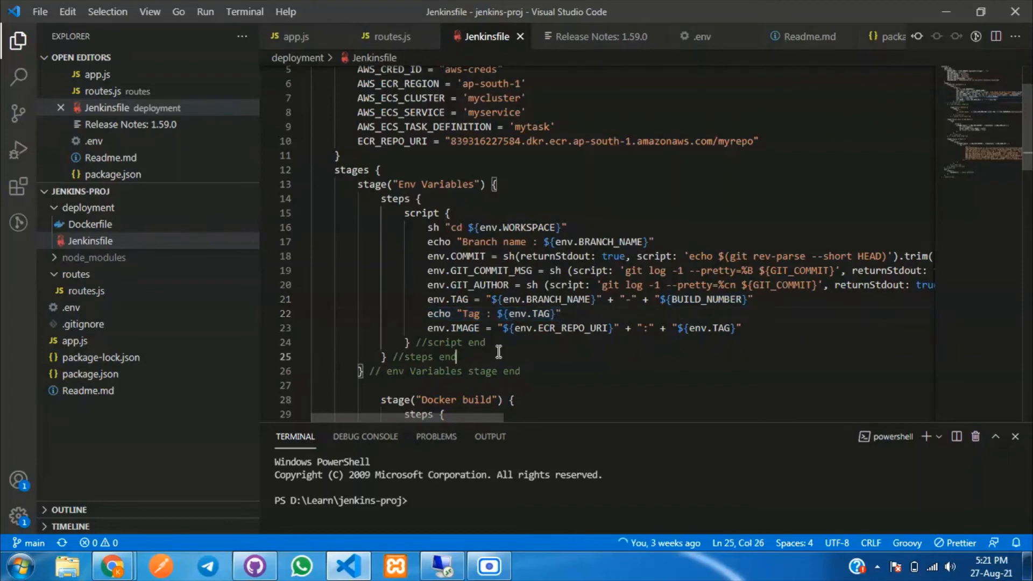
- Review how env.IMAGE combines the environment block's ECR_REPO_URI value with the TAG variable
double_click(464, 328)
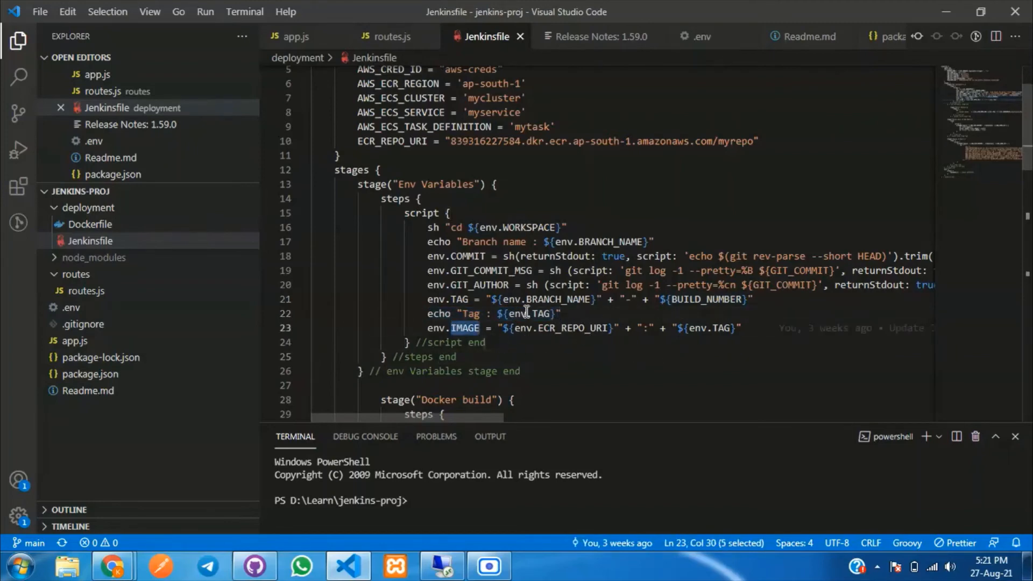
left_click_drag(453, 141, 753, 142)
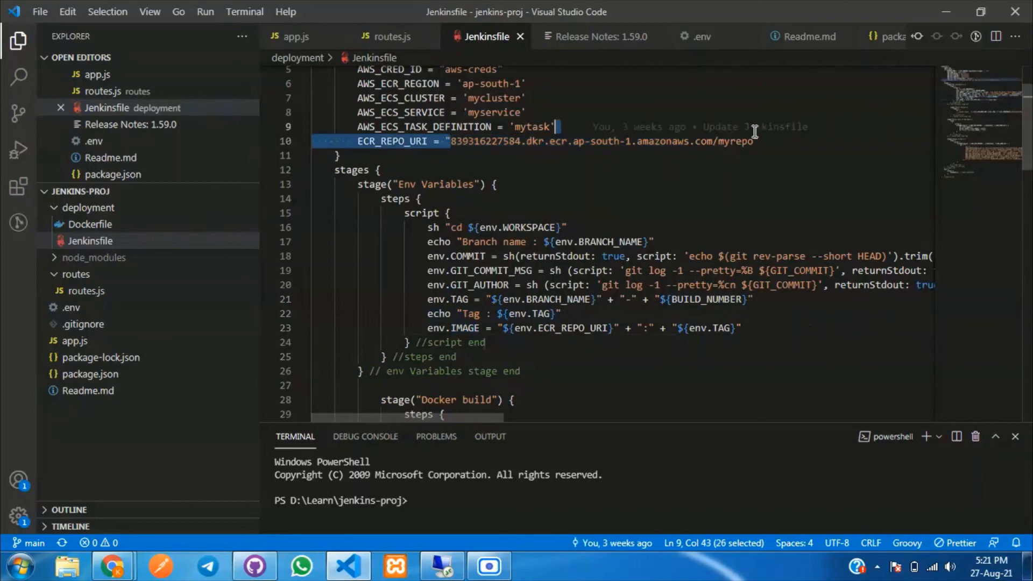
left_click(717, 328)
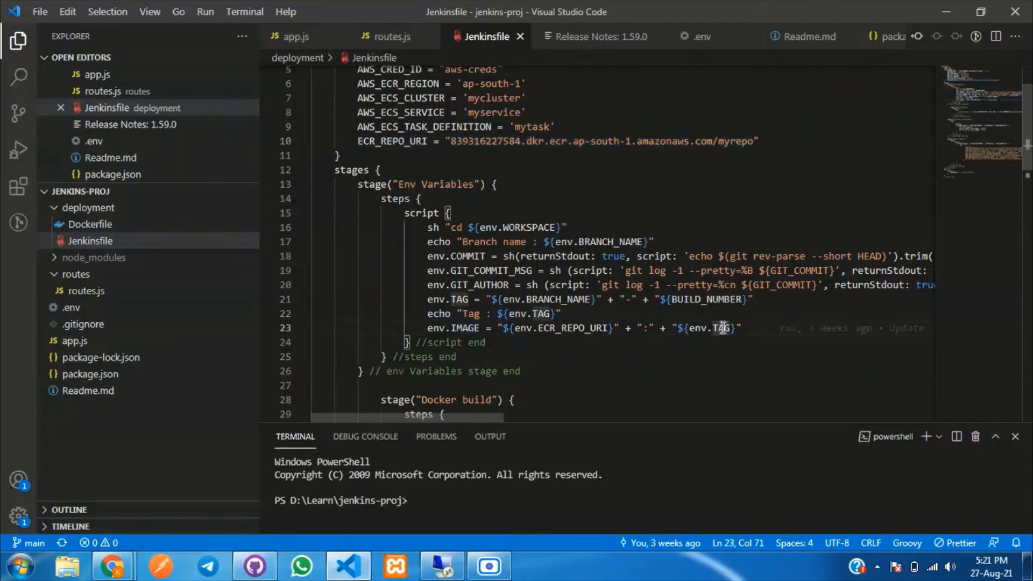
- Review the Jenkinsfile's Docker build stage and its docker build command
scroll(409, 255, "down", 4)
left_click_drag(380, 248, 623, 330)
left_click(623, 330)
- Examine the Docker push to AWS ECR stage, including its ecrLogin, image push and docker rmi commands
scroll(623, 330, "down", 3)
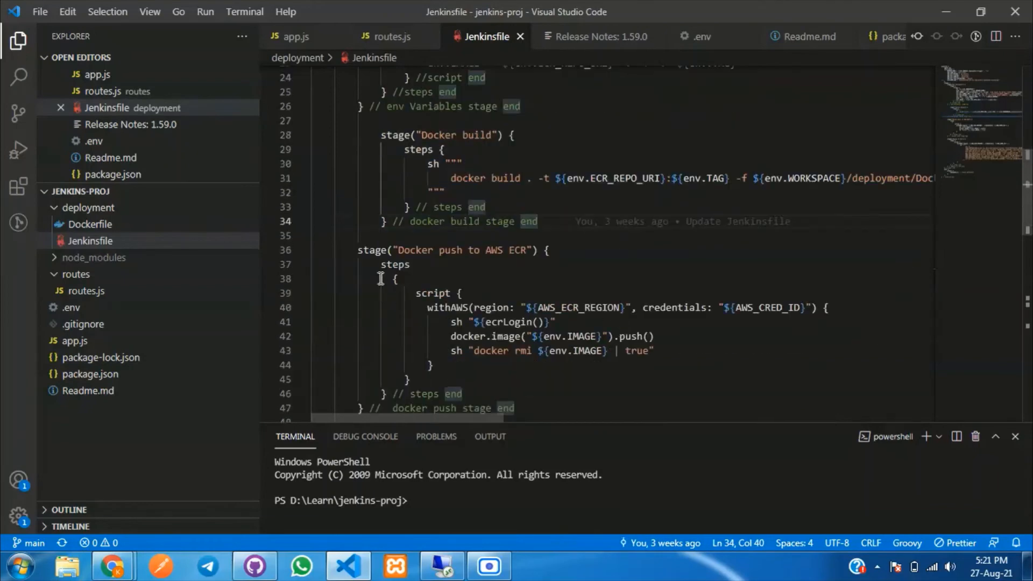
left_click(359, 250)
left_click_drag(372, 264, 406, 393)
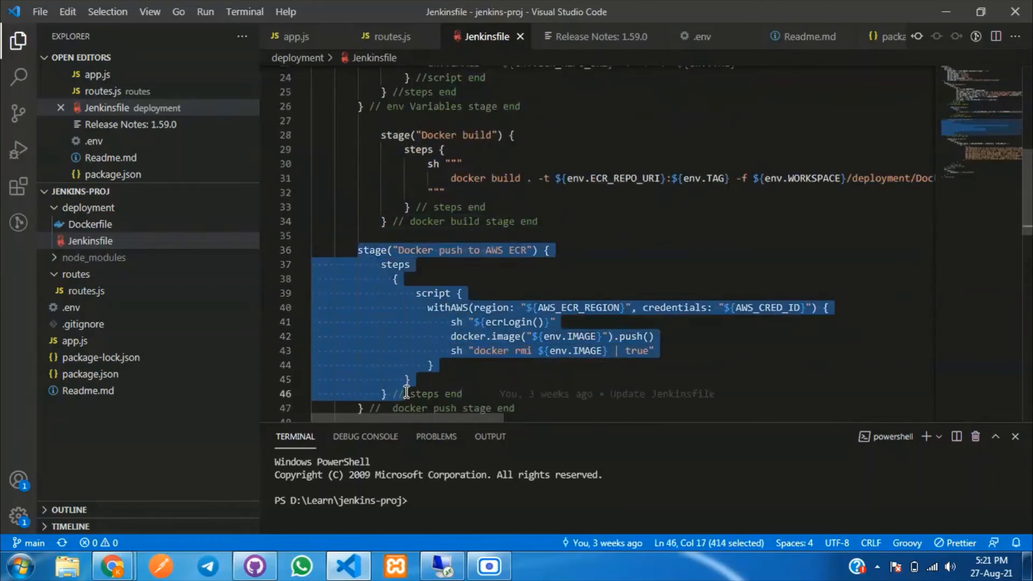
left_click(668, 264)
left_click_drag(451, 322, 559, 322)
left_click_drag(452, 335, 657, 351)
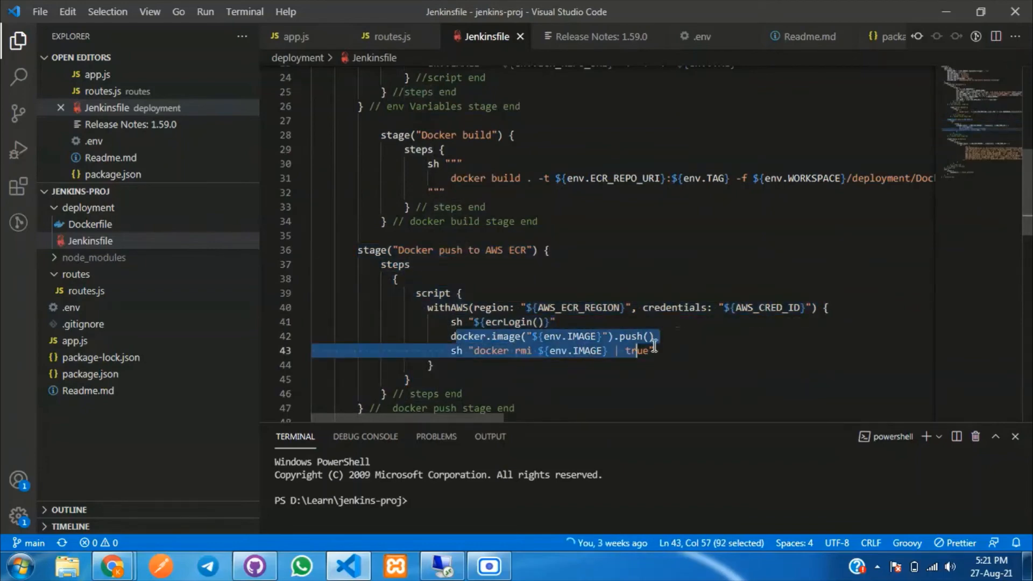
left_click(680, 336)
left_click_drag(451, 321, 654, 350)
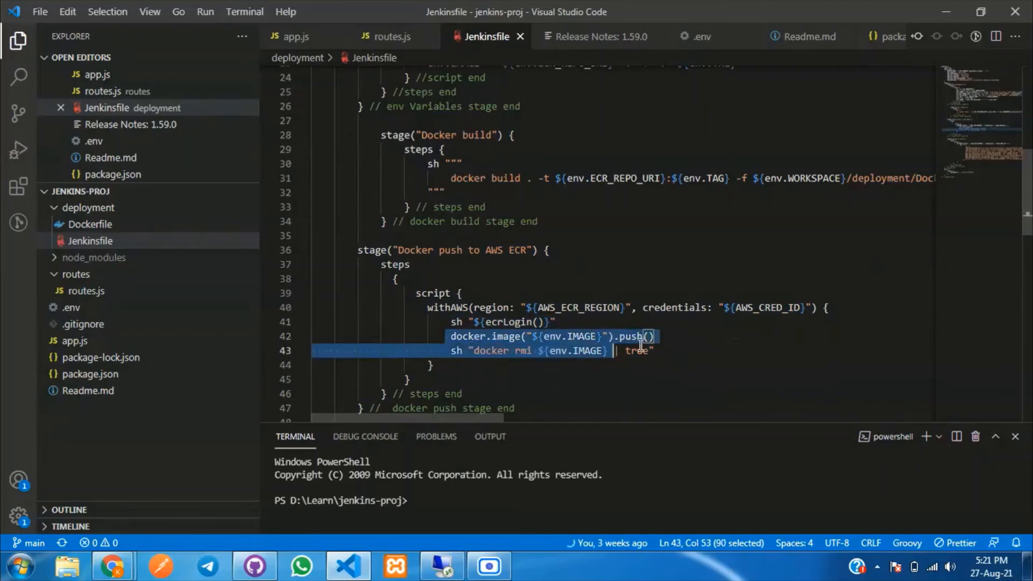
left_click(667, 336)
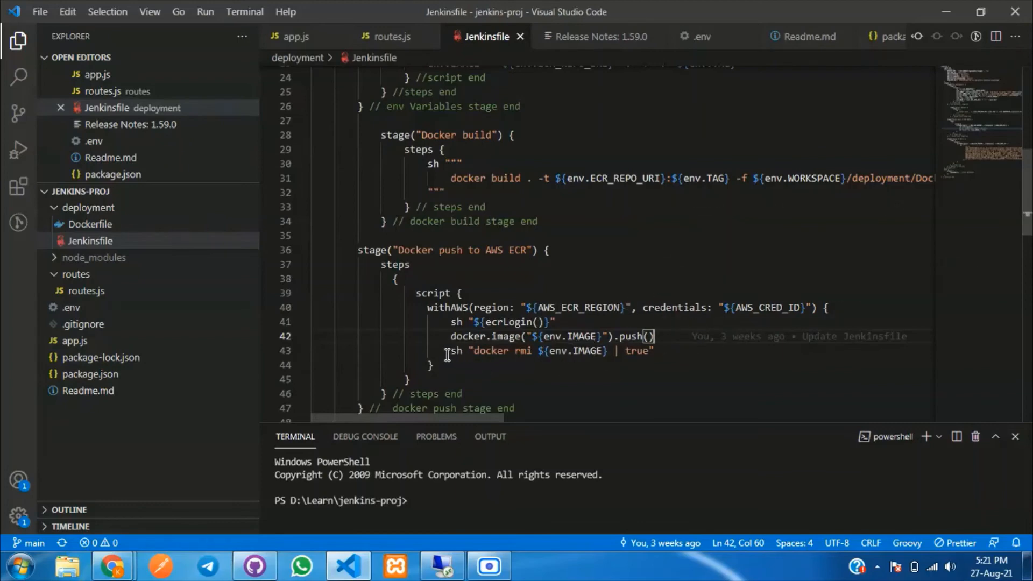
left_click_drag(447, 355, 691, 353)
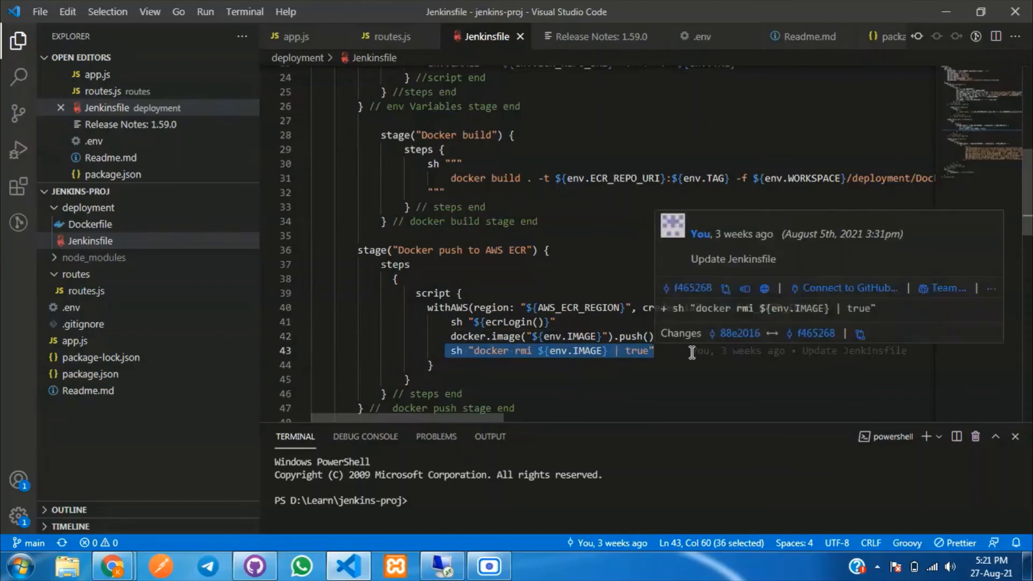
left_click(692, 353)
- Examine the Deploy to ECS stage, its withAWS line and the TASK_DEFINITION line of its shell script
scroll(592, 323, "down", 3)
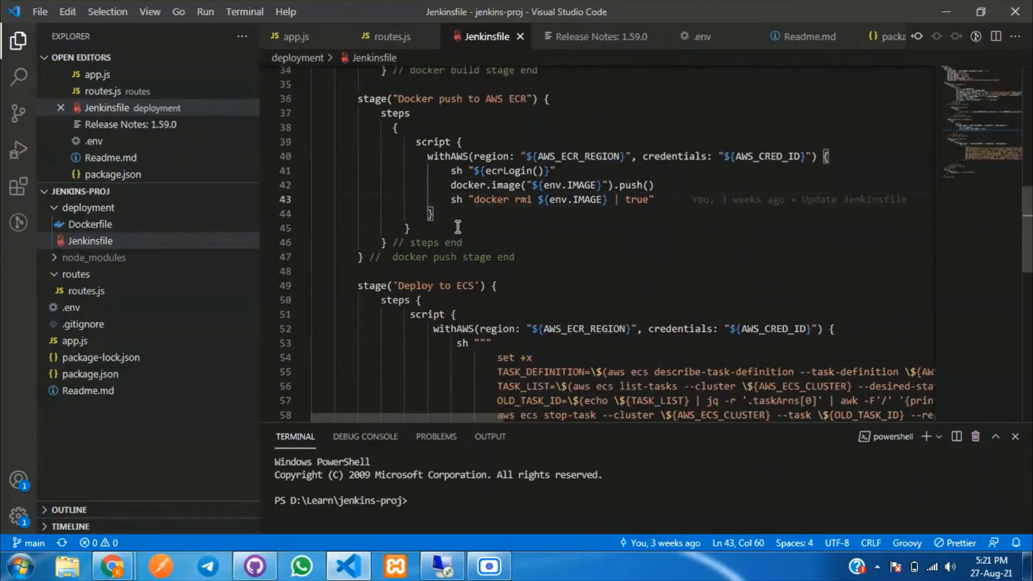
scroll(565, 245, "down", 3)
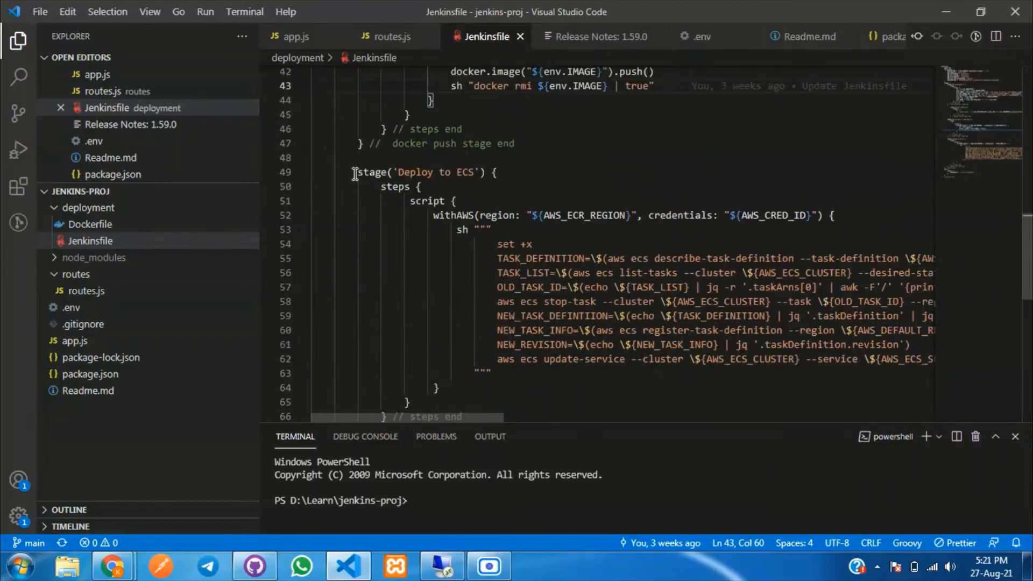
left_click_drag(355, 173, 519, 169)
key("Down")
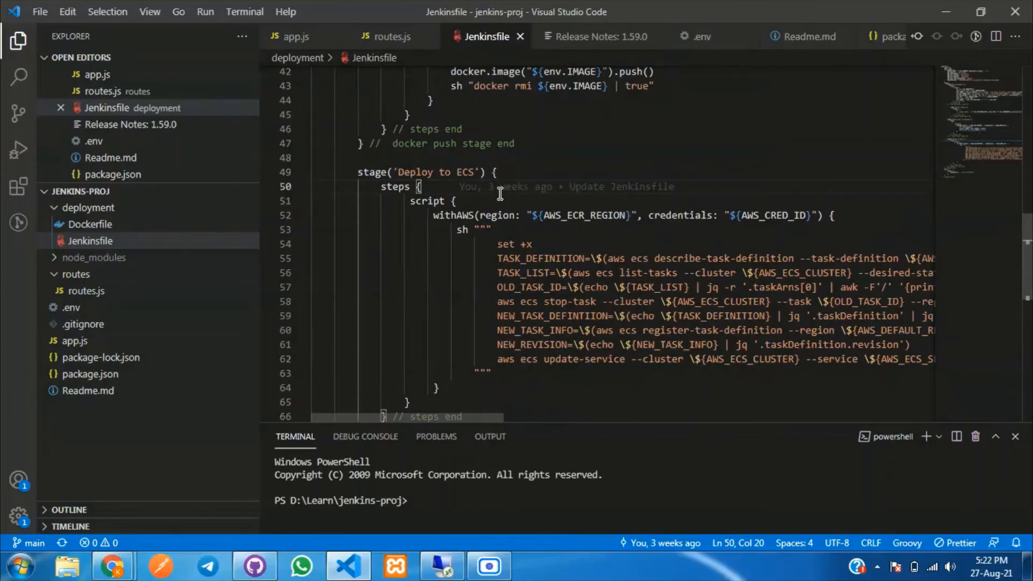
left_click_drag(429, 218, 855, 216)
left_click(855, 216)
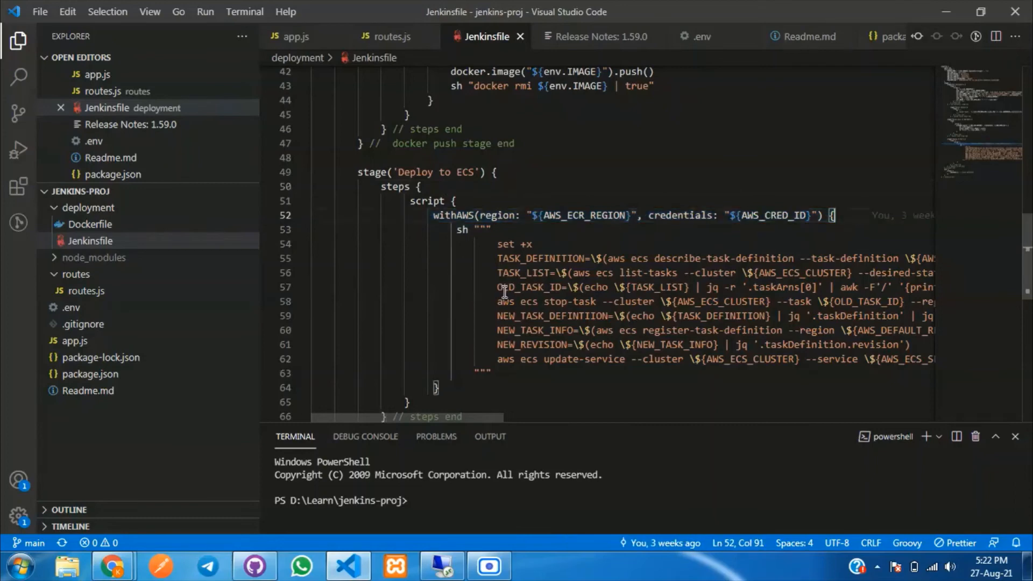
left_click_drag(479, 415, 519, 415)
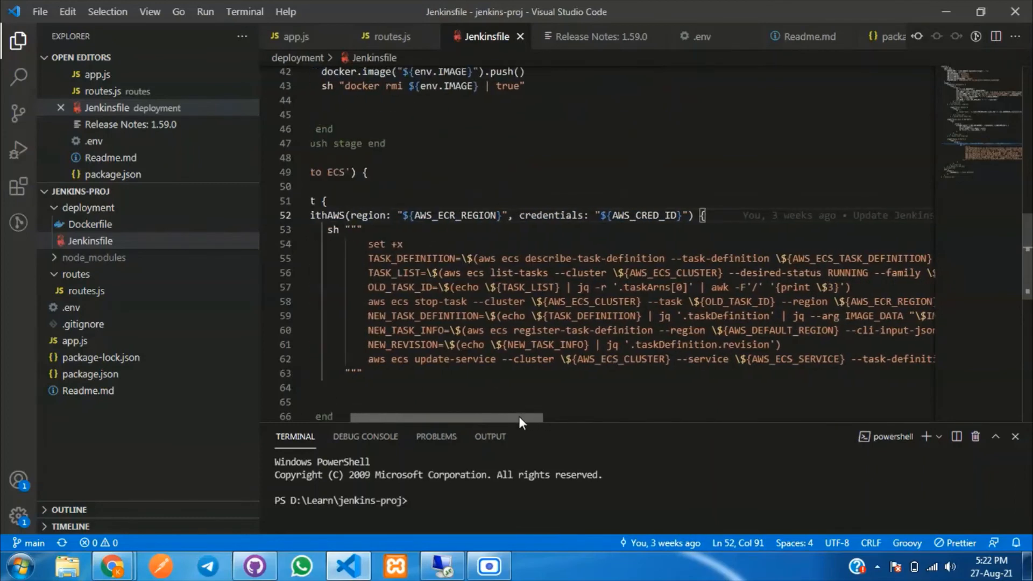
double_click(417, 257)
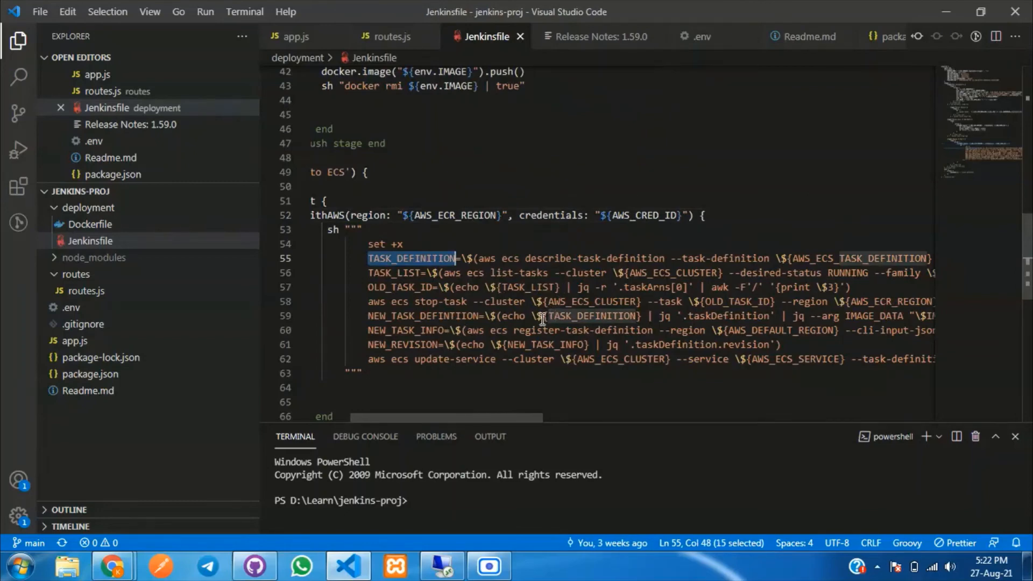
- In the browser's Amazon ECS console, open the JSON of task definition revision mytask:102 and find its container image value
mouse_move(112, 566)
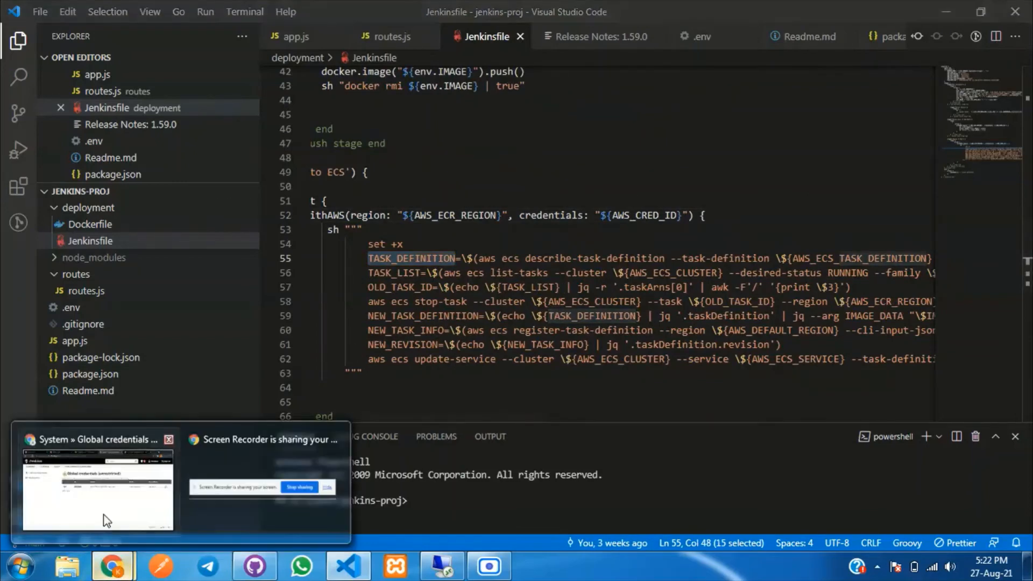
left_click(120, 486)
left_click(129, 12)
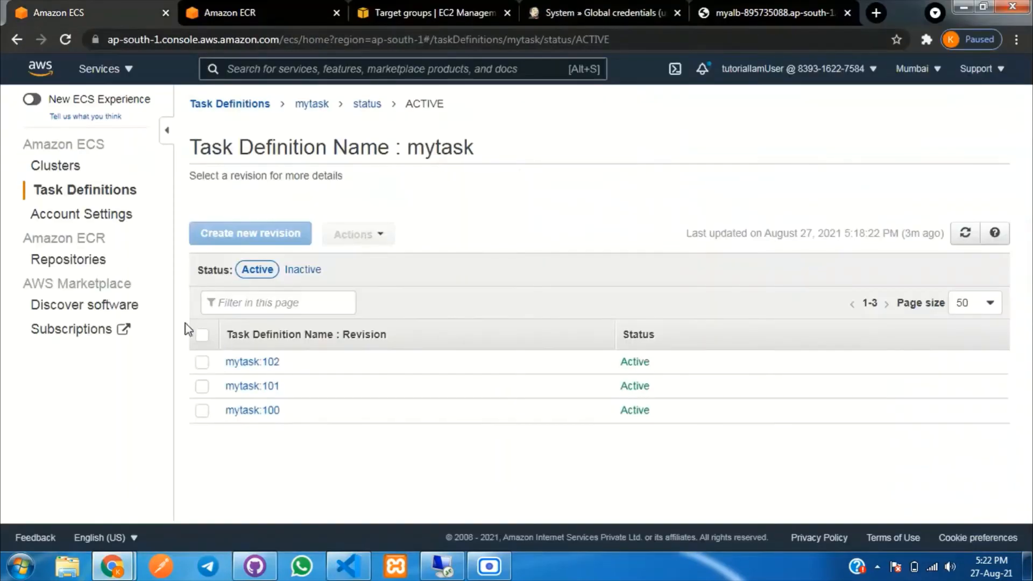
left_click(267, 362)
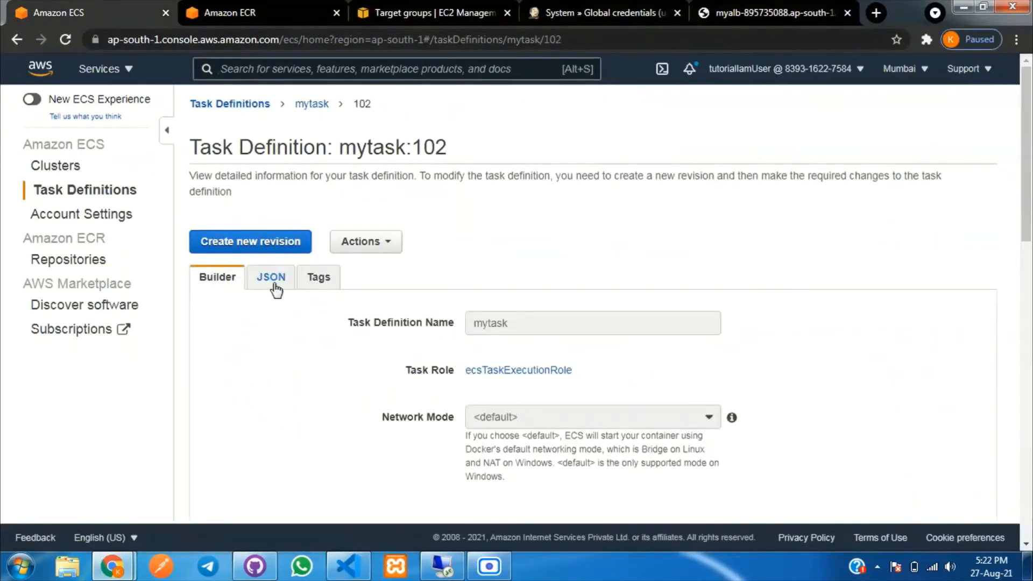
left_click(276, 287)
scroll(500, 295, "down", 1)
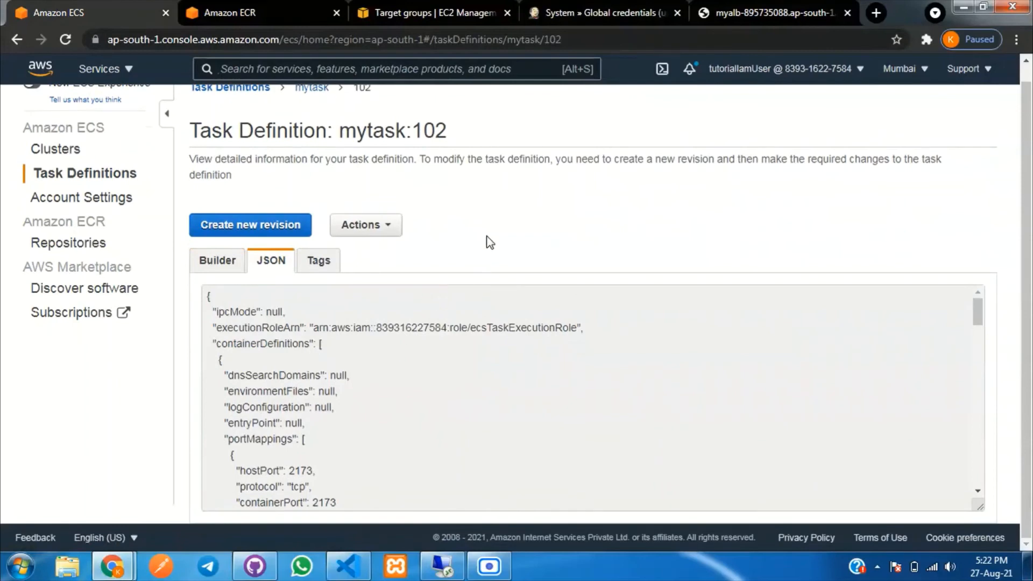
scroll(486, 366, "down", 7)
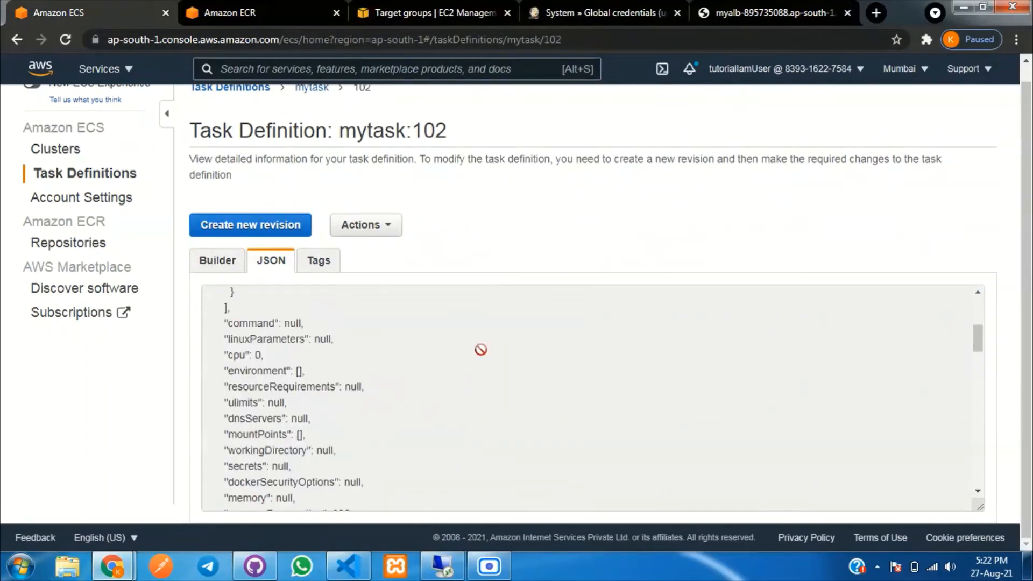
left_click_drag(269, 410, 583, 412)
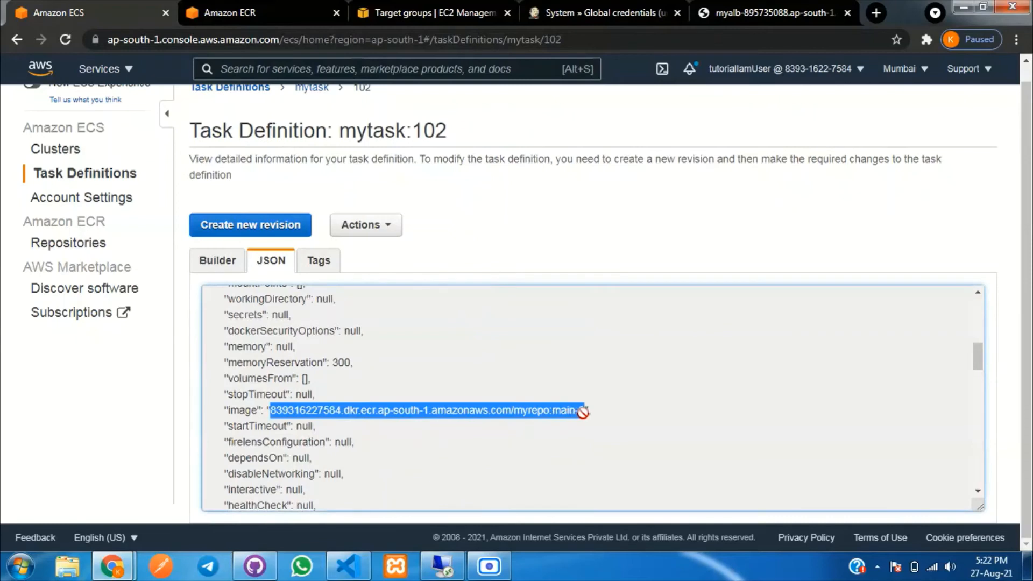
- Compare the Deploy to ECS script in Visual Studio Code with the image entry in mytask:102's JSON in the browser
left_click(344, 565)
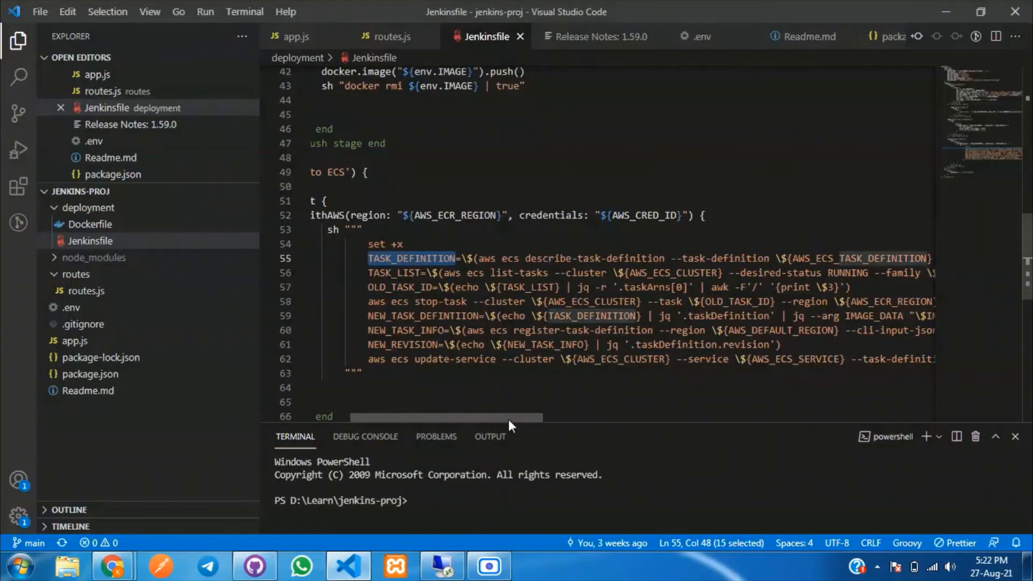
left_click_drag(519, 411, 479, 415)
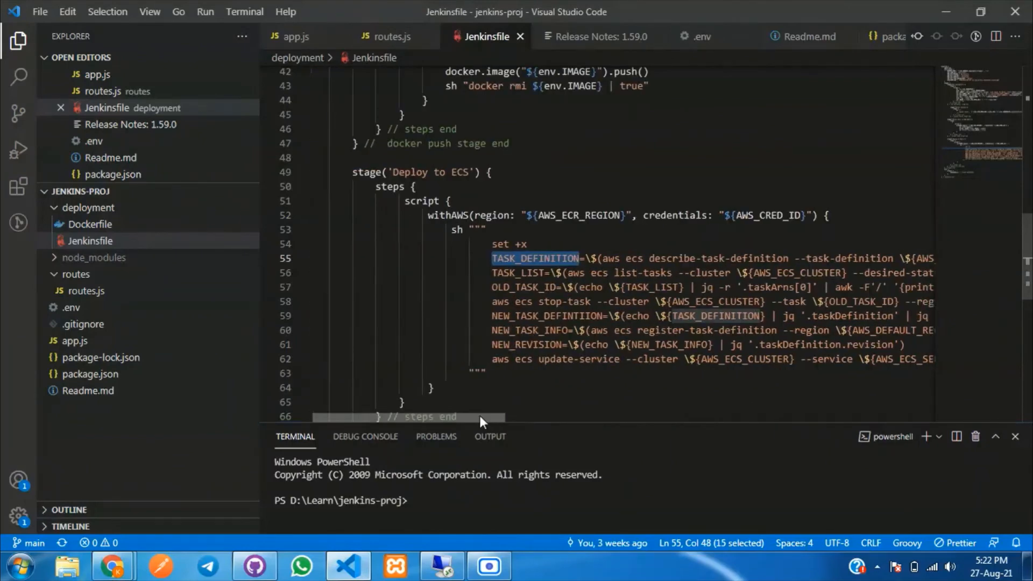
left_click(112, 565)
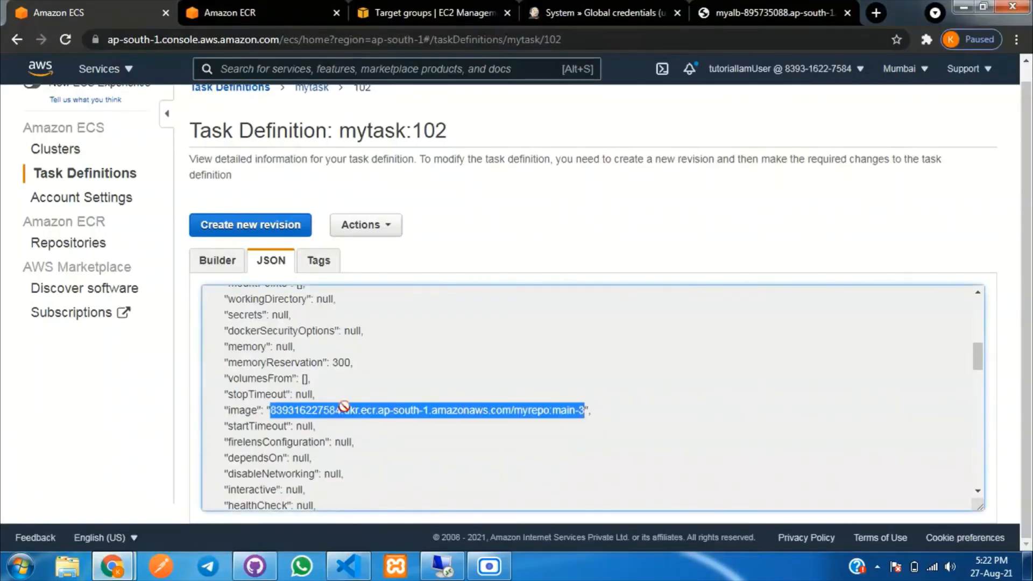
- Examine the rest of mytask:102's JSON below the image entry, including its compatibilities, taskDefinitionArn and requiresAttributes fields
scroll(479, 382, "down", 4)
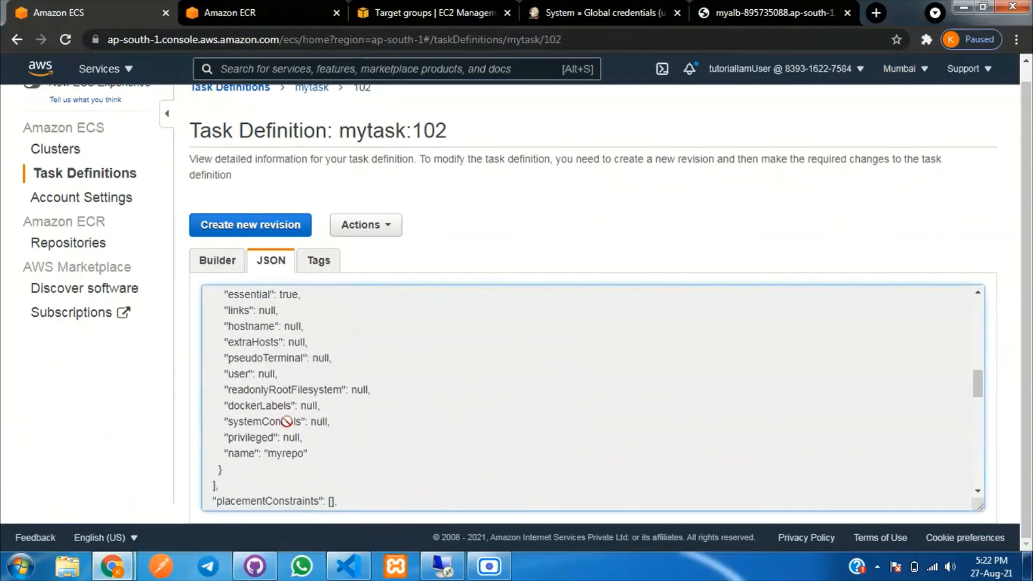
scroll(336, 411, "down", 3)
scroll(370, 398, "down", 2)
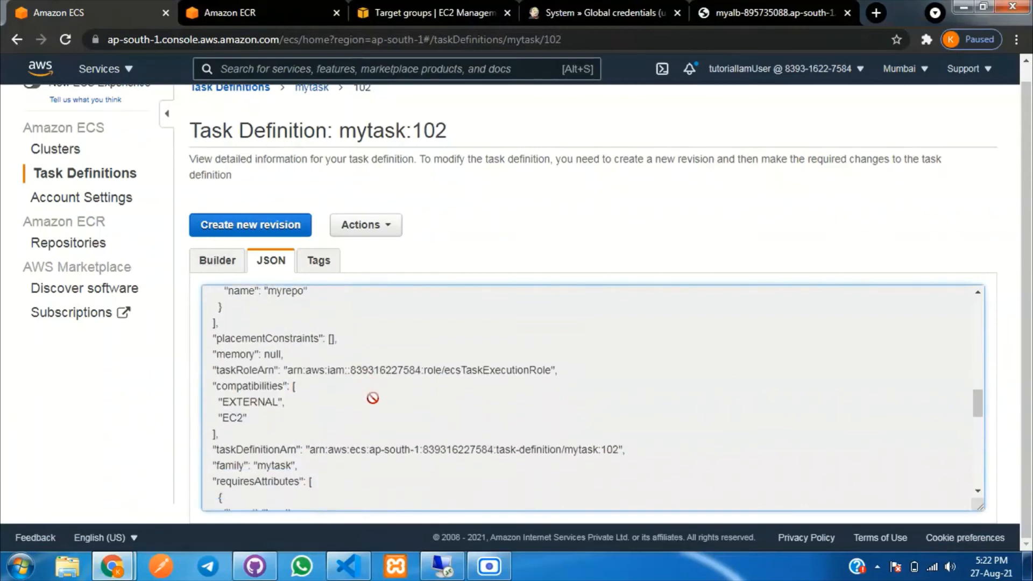
left_click_drag(224, 386, 299, 385)
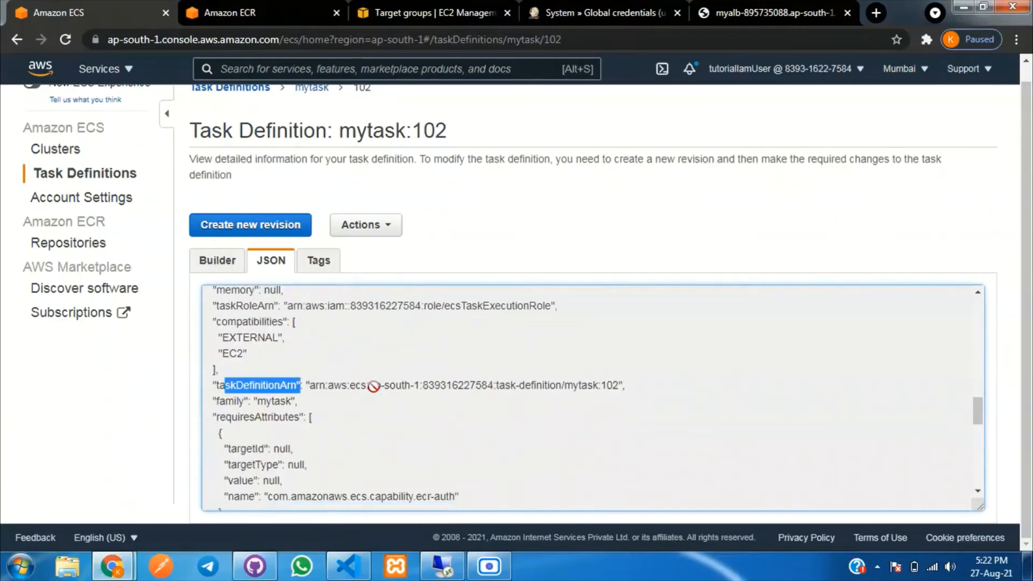
scroll(372, 385, "down", 2)
scroll(374, 386, "down", 5)
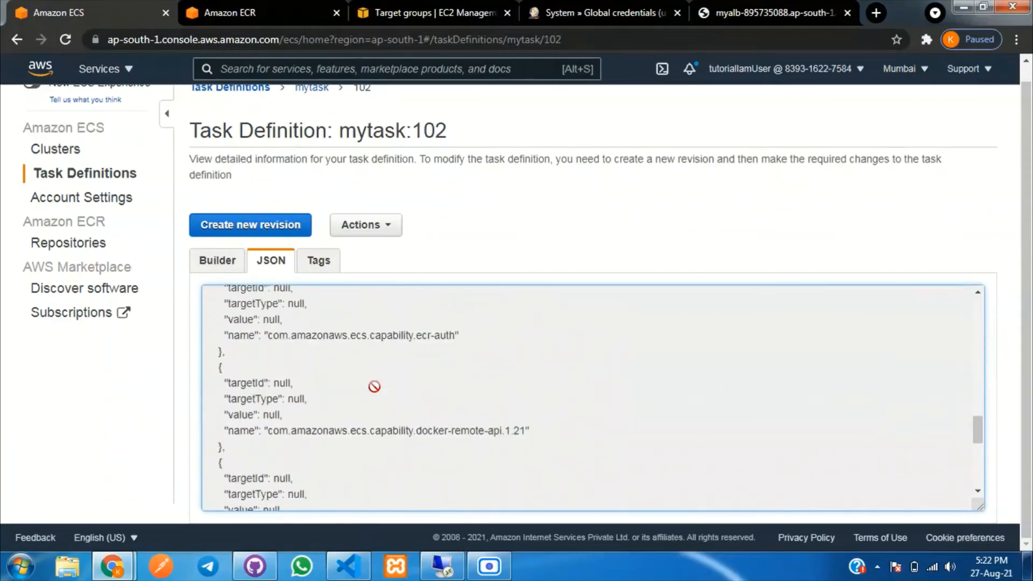
- Examine the TASK_LIST and OLD_TASK_ID lines in Visual Studio Code and relate them to the mytask:102 task definition in the browser
left_click(347, 566)
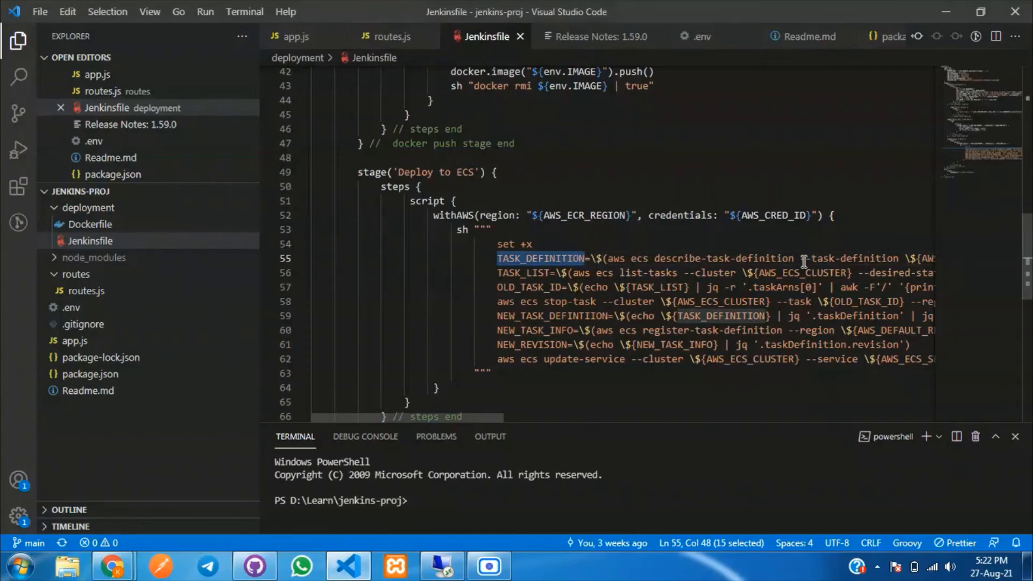
double_click(524, 273)
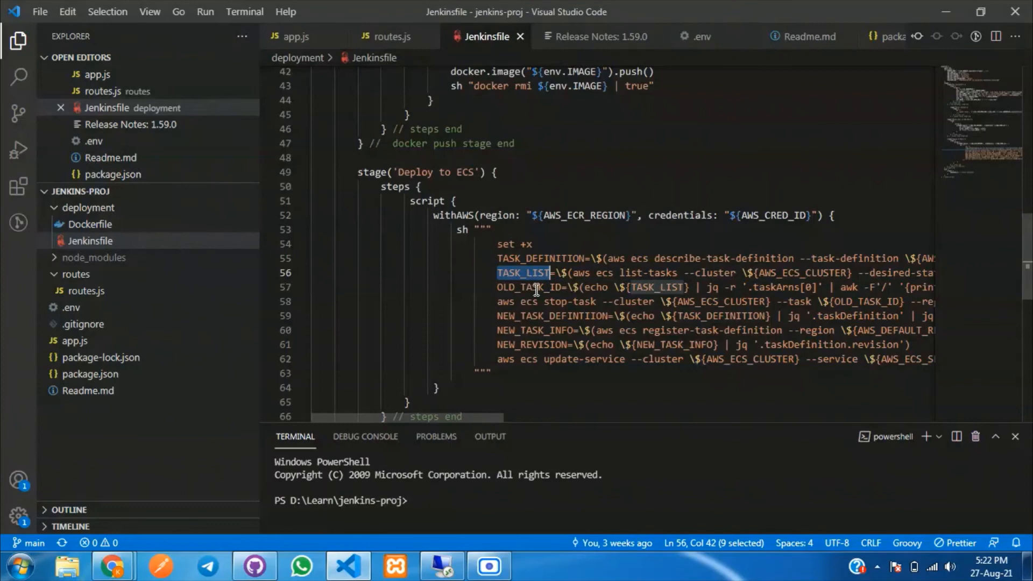
double_click(537, 288)
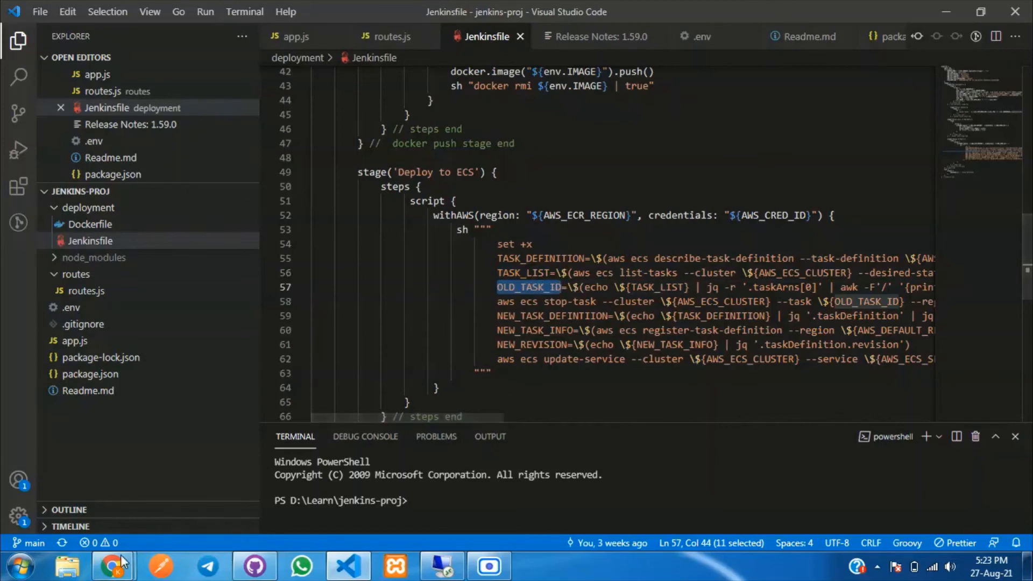
mouse_move(112, 566)
left_click(92, 511)
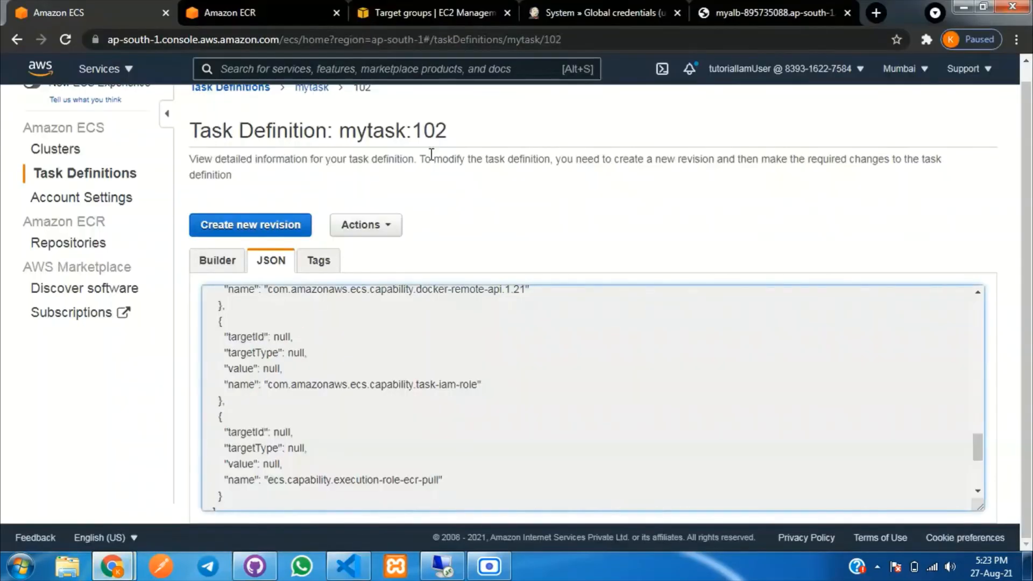
left_click_drag(465, 135, 341, 147)
- Back in Visual Studio Code, examine the aws ecs stop-task line with its cluster, OLD_TASK_ID task and region arguments
left_click(347, 566)
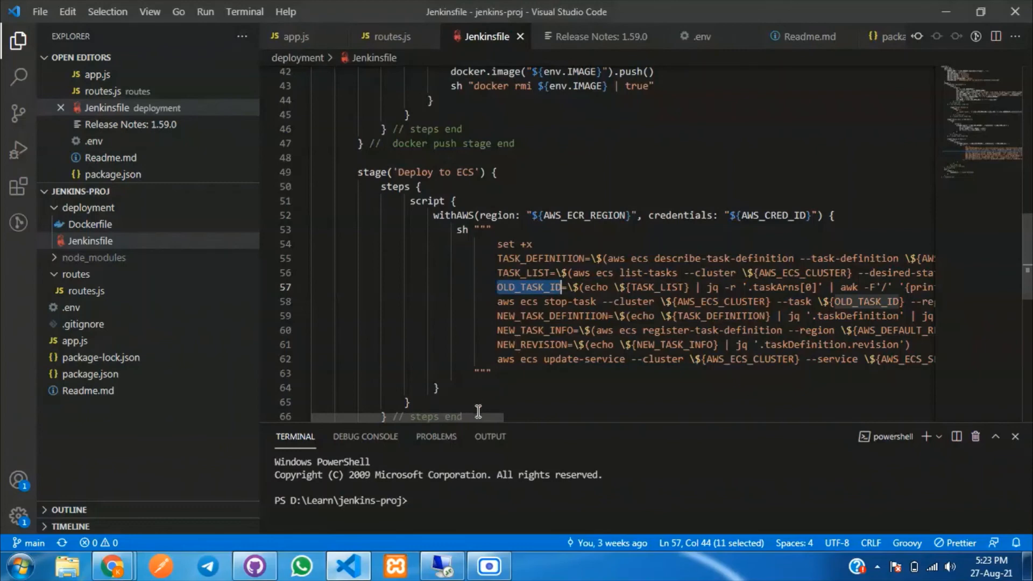
left_click_drag(487, 420, 524, 419)
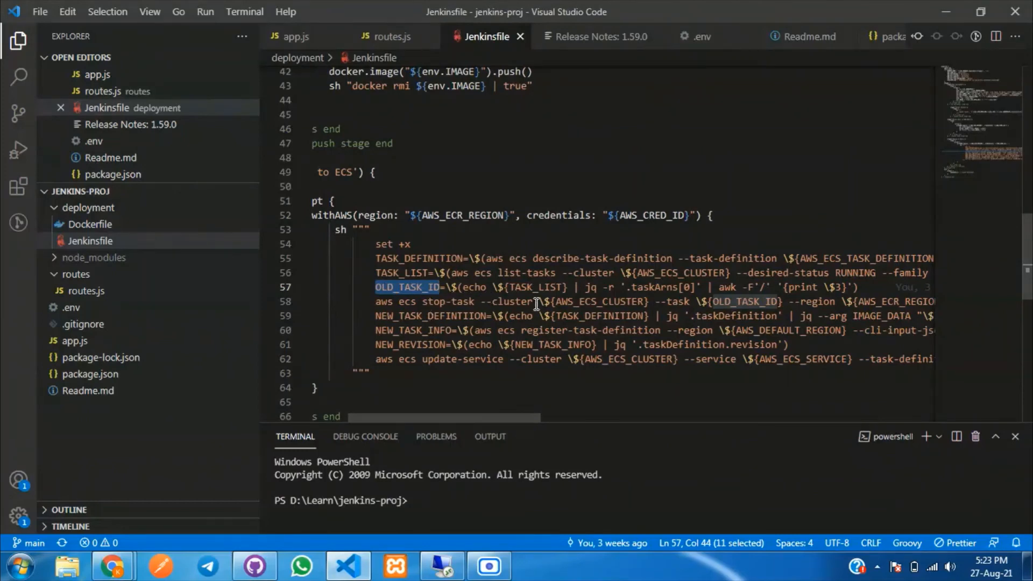
left_click_drag(379, 304, 476, 304)
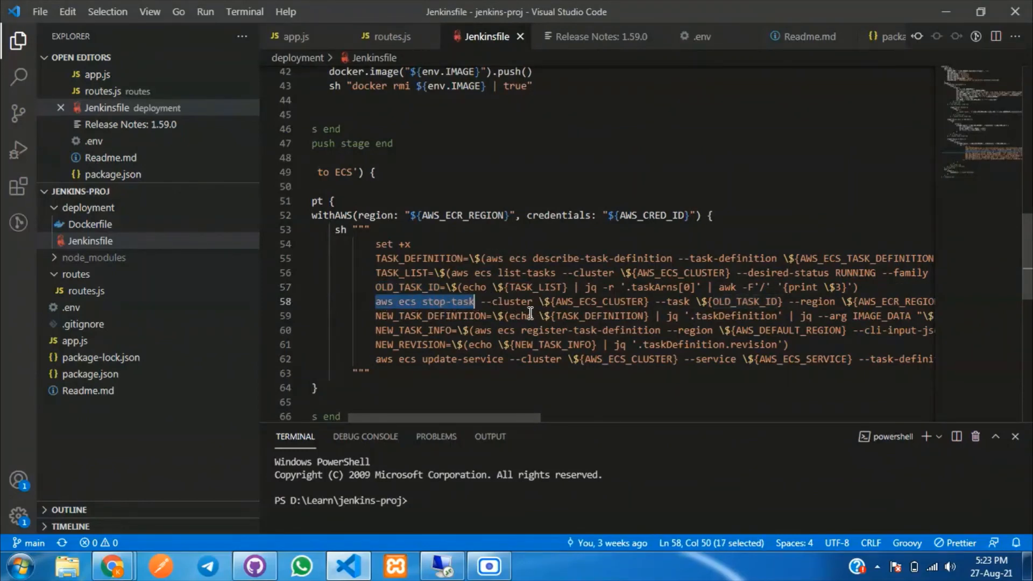
double_click(603, 301)
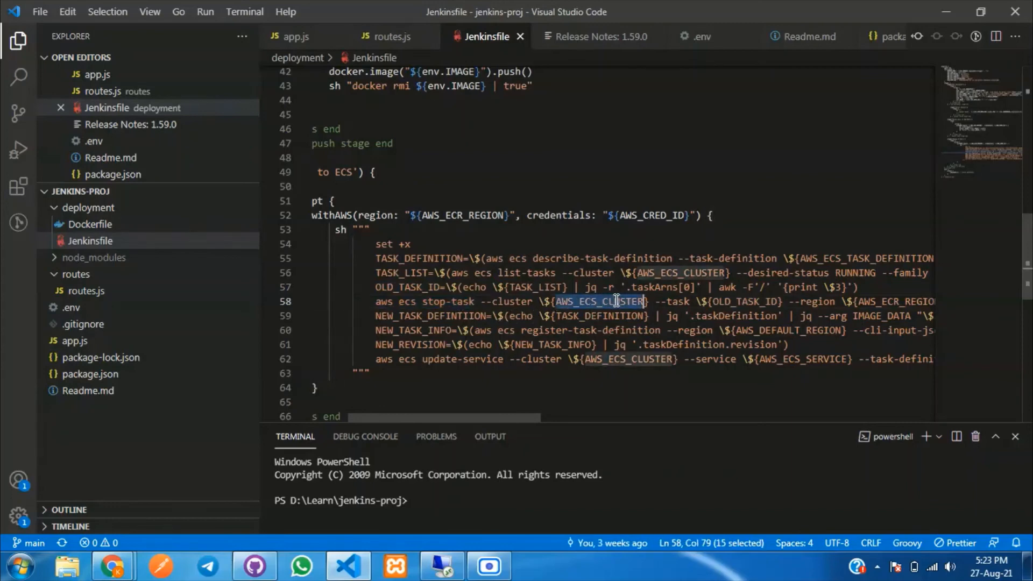
double_click(761, 301)
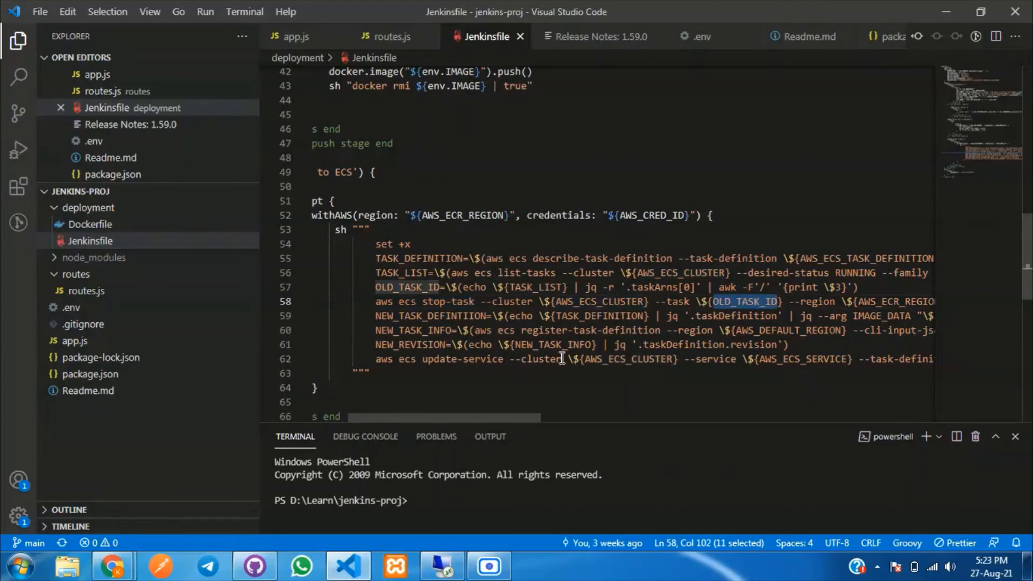
left_click_drag(521, 417, 497, 419)
double_click(671, 301)
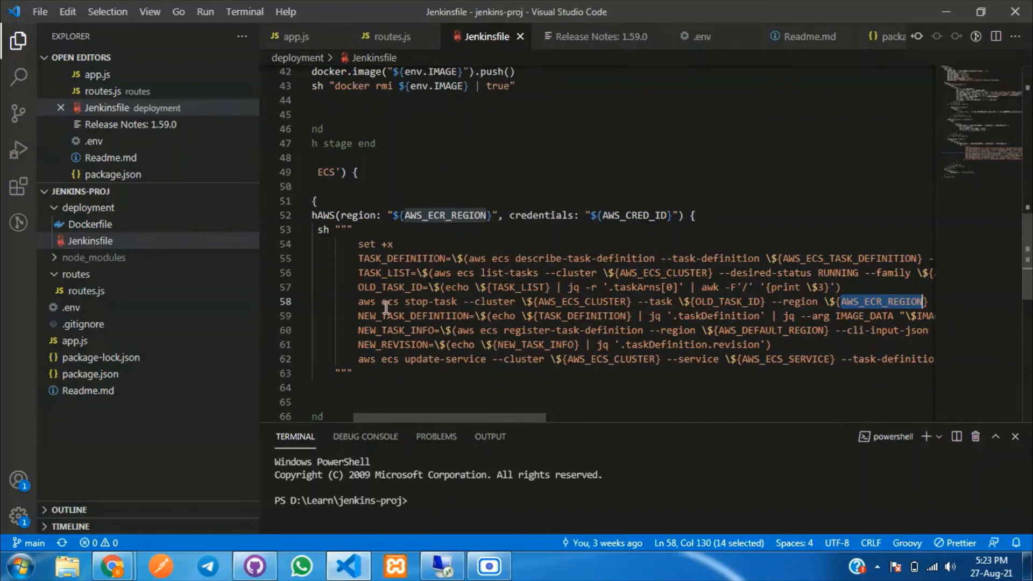
- Examine the NEW_TASK_DEFINTIION line and its jq filter that extracts taskDefinition
double_click(428, 316)
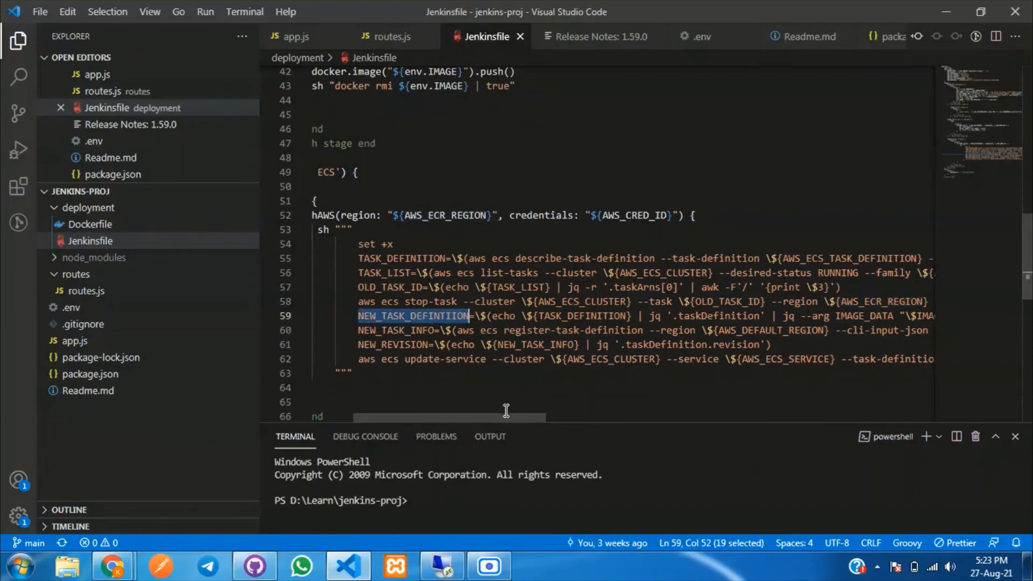
left_click_drag(505, 415, 547, 413)
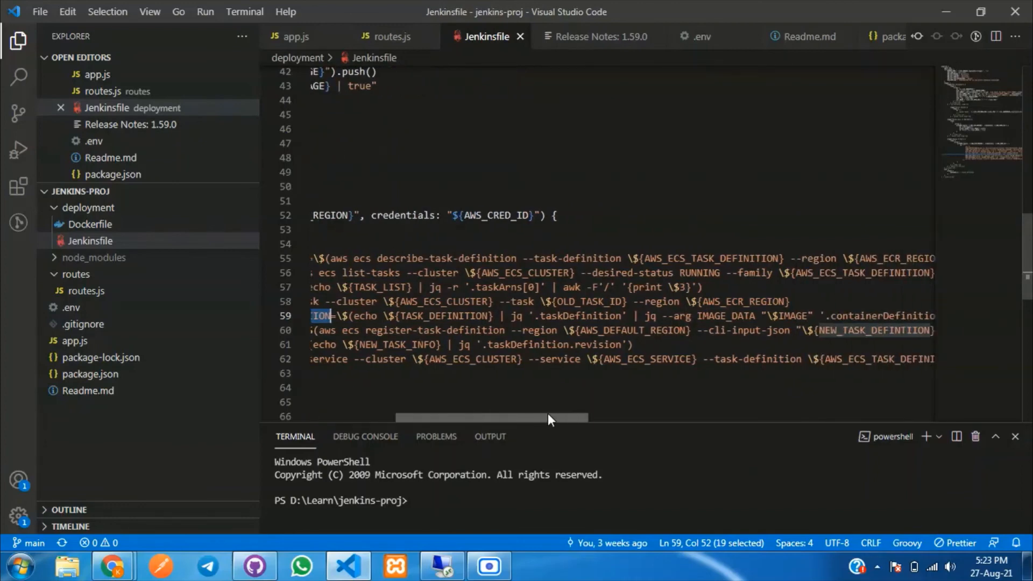
double_click(584, 315)
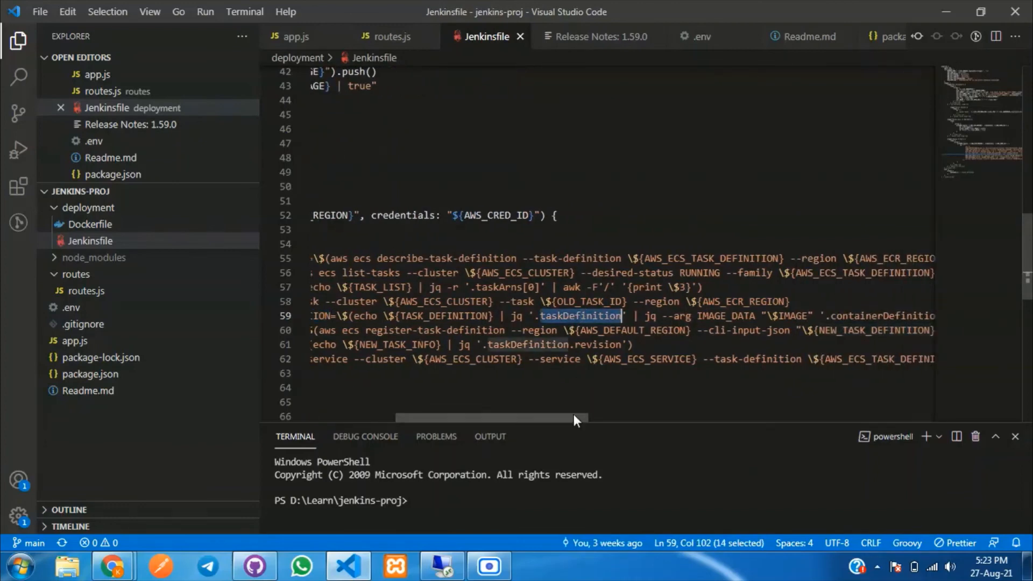
left_click_drag(572, 418, 602, 417)
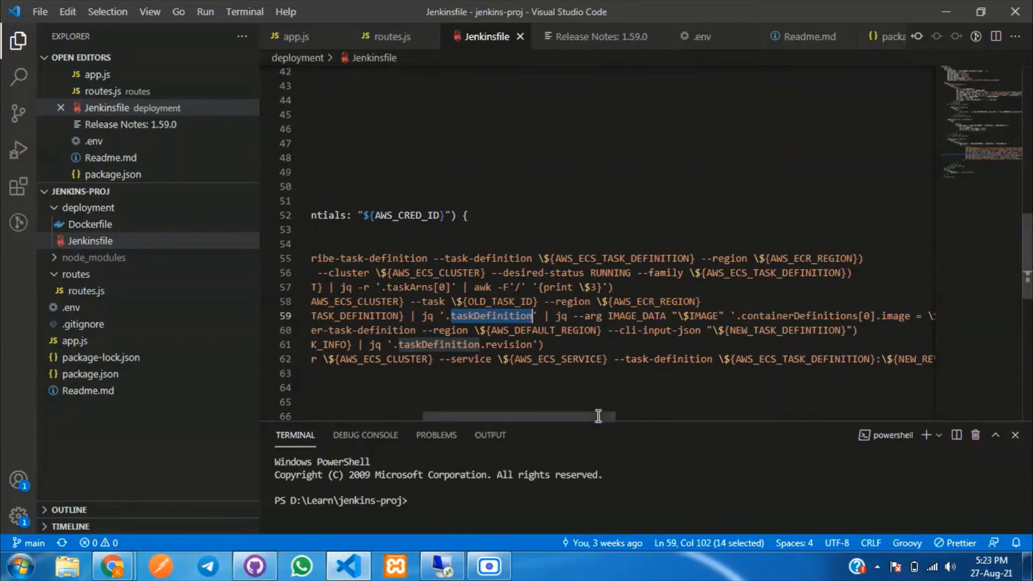
left_click_drag(609, 417, 661, 420)
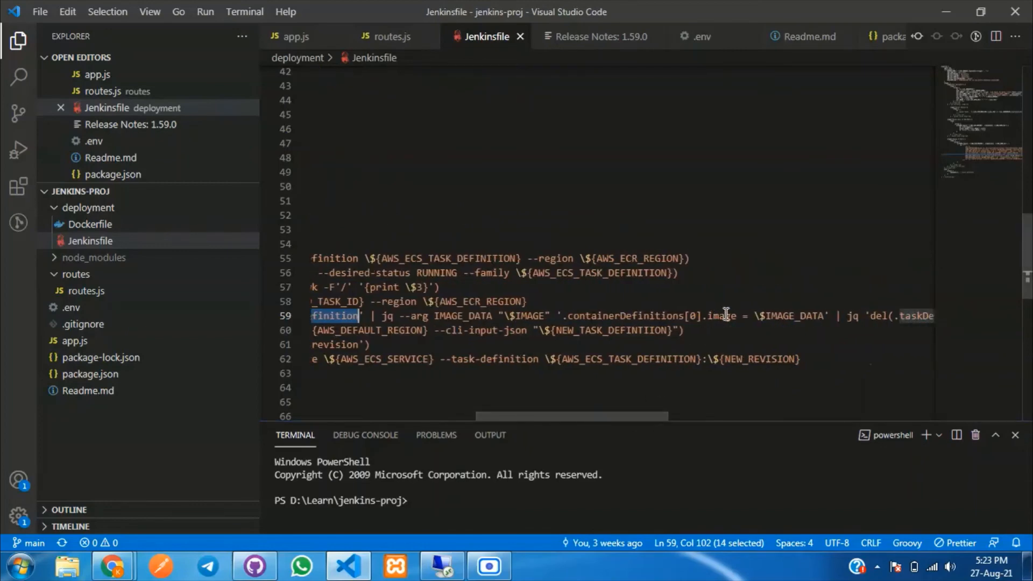
- Examine how the NEW_TASK_DEFINTIION line passes IMAGE as IMAGE_DATA and assigns it to containerDefinitions[0].image
double_click(785, 316)
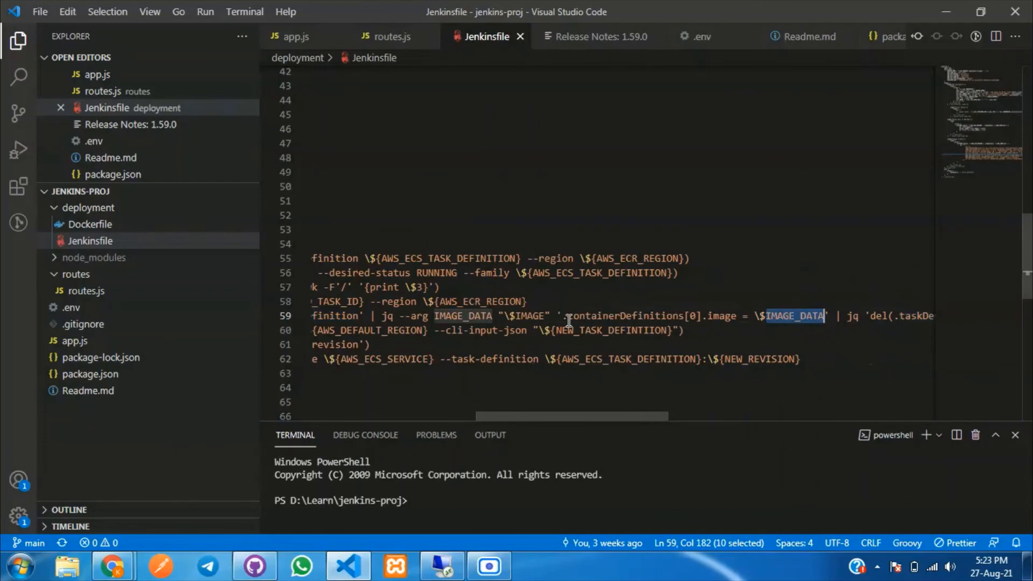
left_click_drag(516, 318, 541, 319)
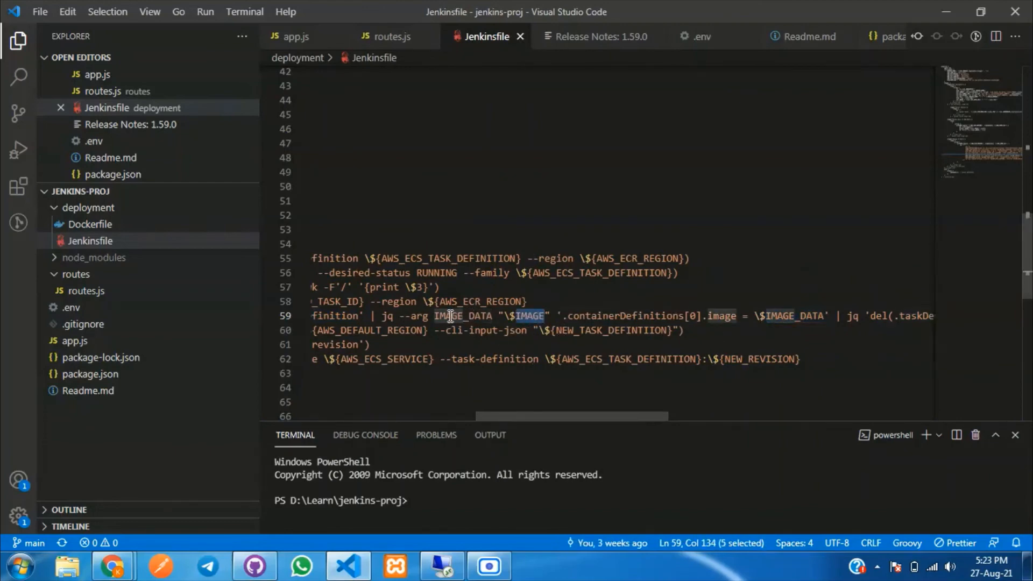
double_click(471, 316)
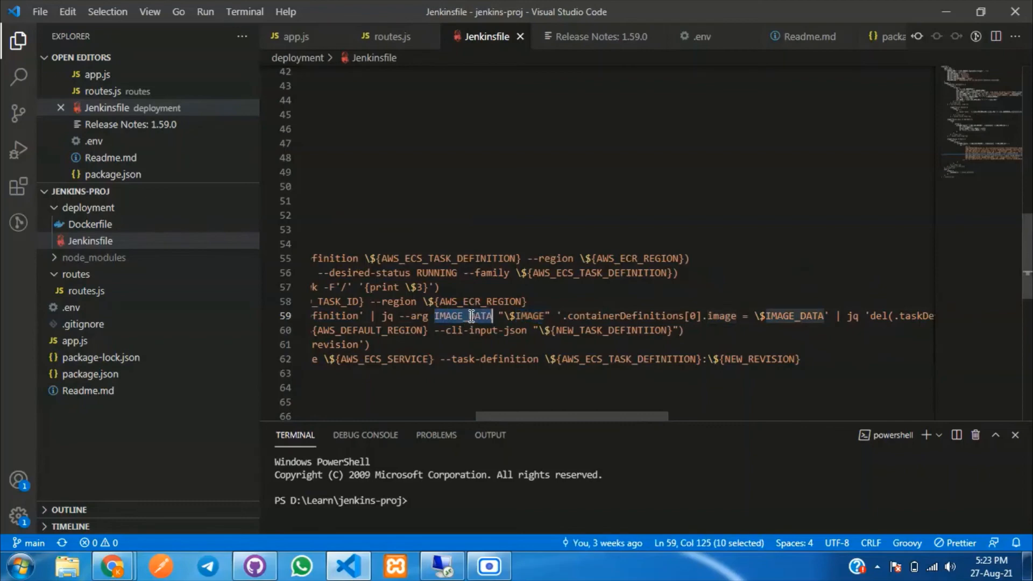
left_click_drag(654, 411, 683, 415)
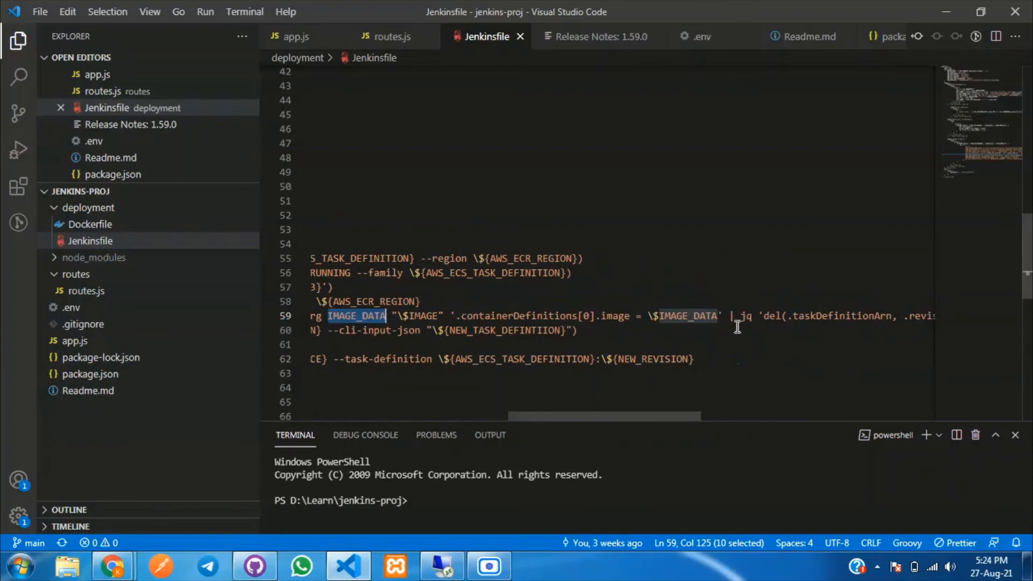
double_click(615, 315)
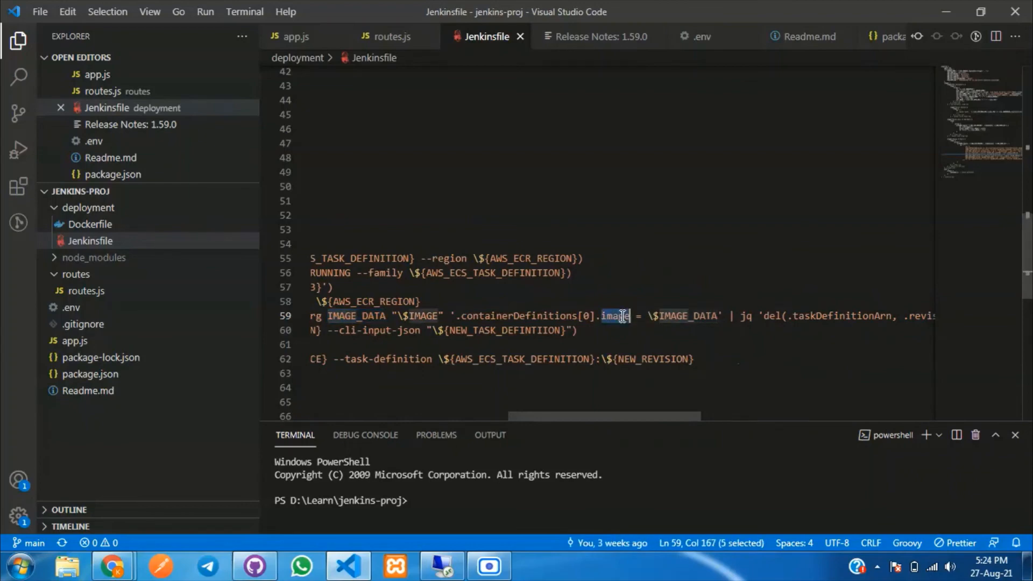
double_click(714, 316)
- Examine the jq del filter's list of removed fields, from taskDefinitionArn through registeredBy
left_click_drag(685, 414, 777, 418)
left_click_drag(496, 316, 902, 318)
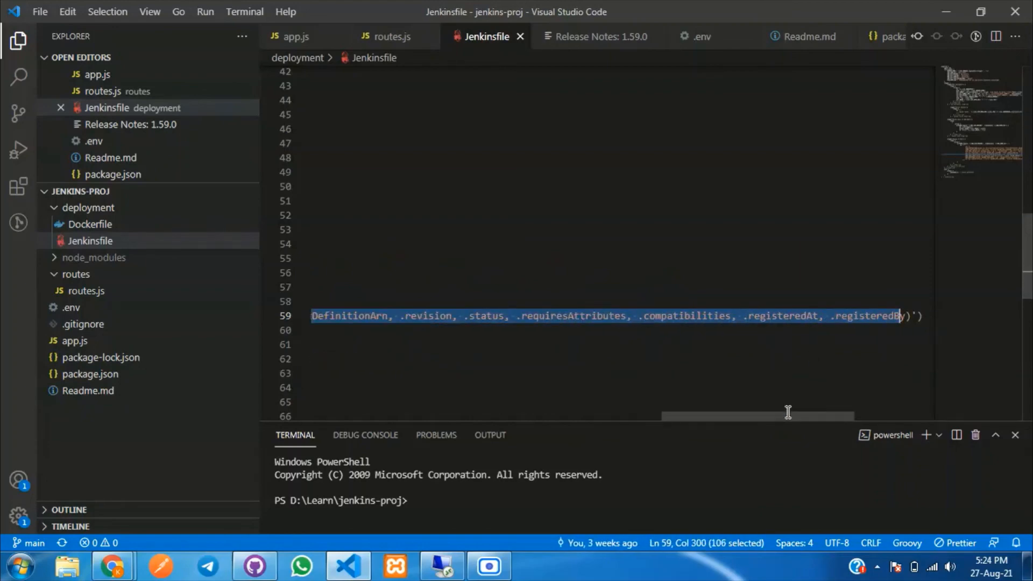
left_click_drag(786, 418, 683, 418)
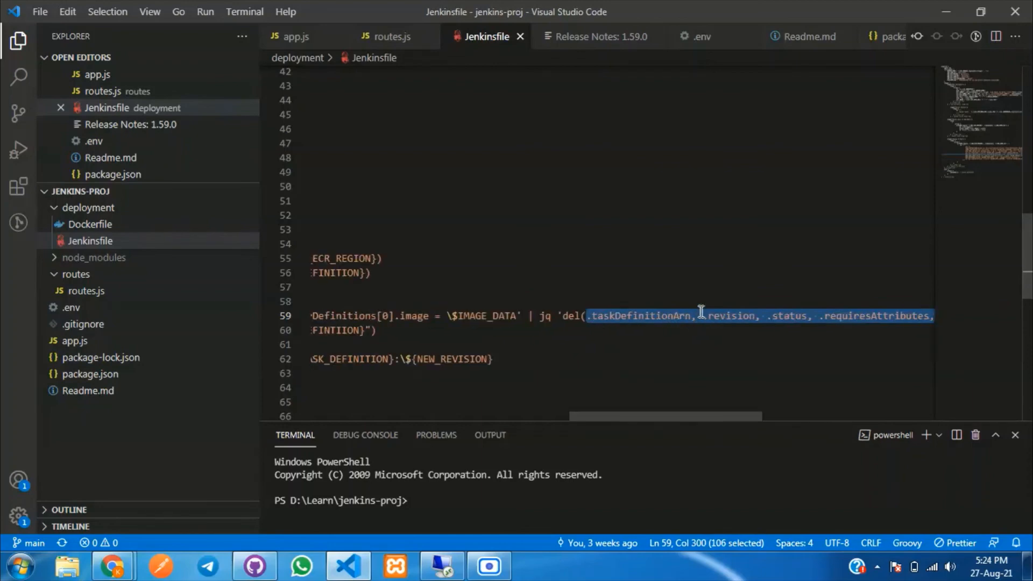
left_click(707, 343)
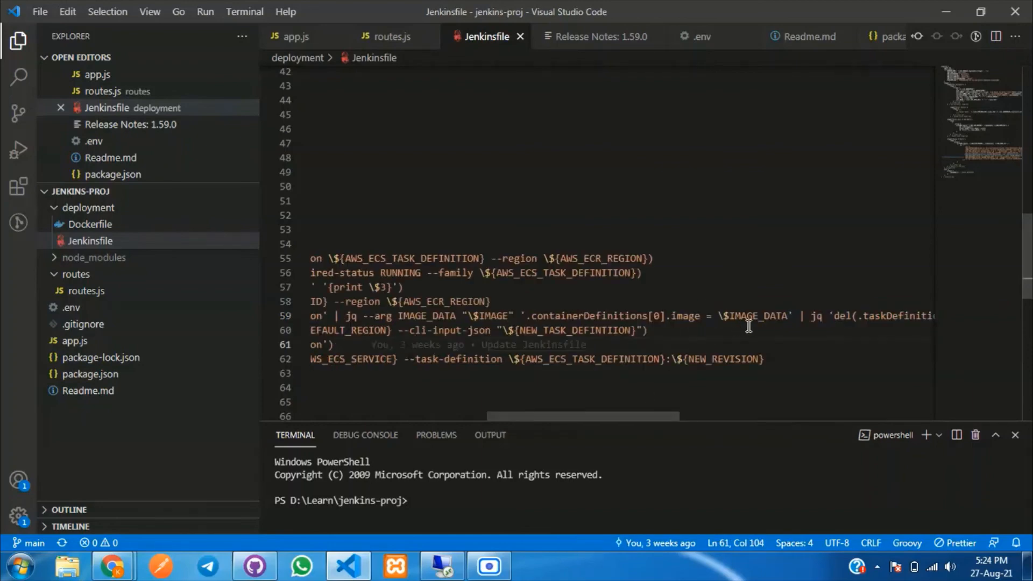
- Examine the NEW_TASK_INFO line's register-task-definition command and trace how NEW_TASK_DEFINTIION feeds its --cli-input-json argument
left_click_drag(624, 414, 484, 417)
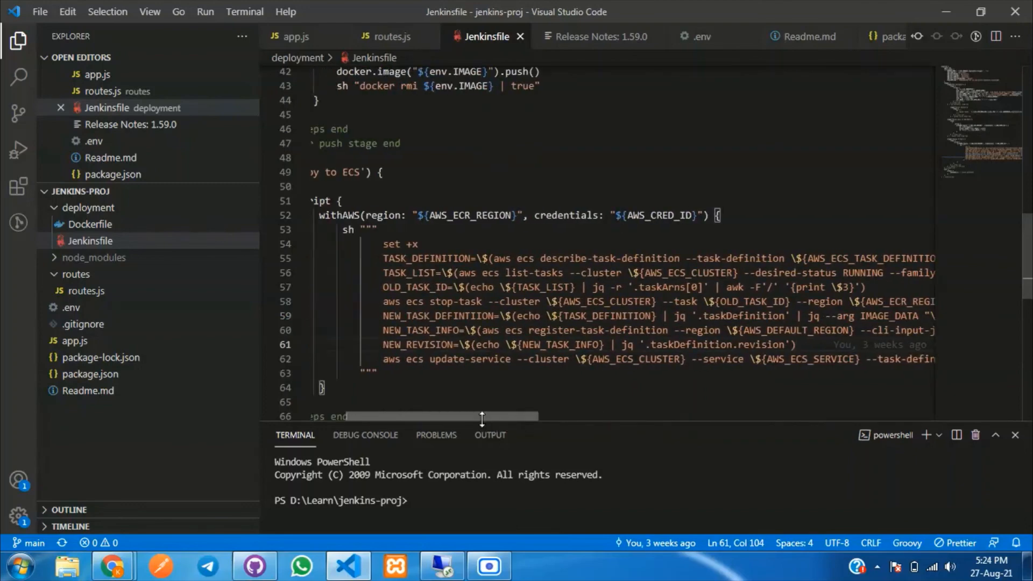
double_click(452, 316)
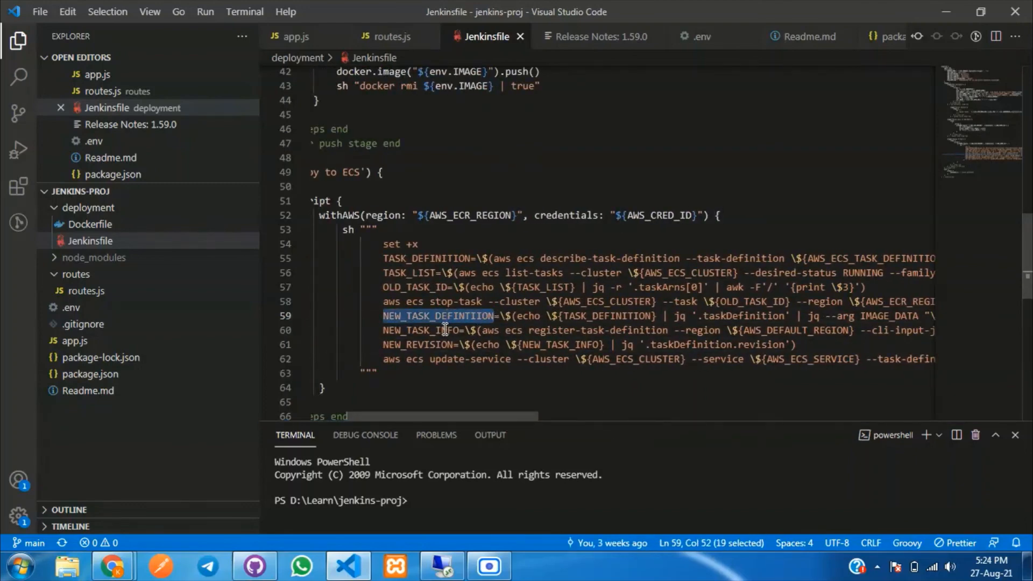
double_click(433, 330)
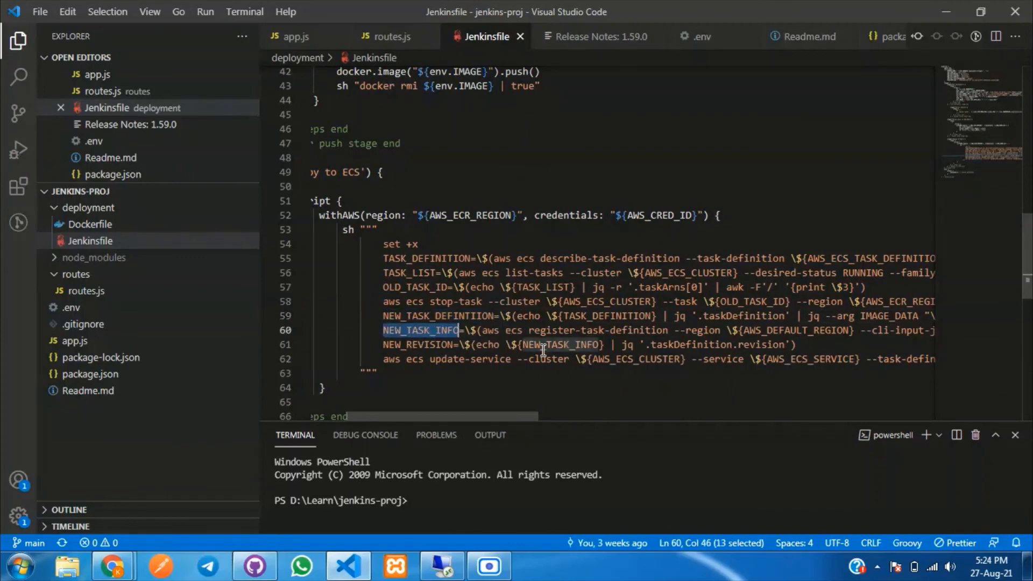
mouse_move(508, 414)
left_mouse_down()
mouse_move(542, 411)
mouse_move(516, 412)
left_mouse_up()
left_click(388, 315)
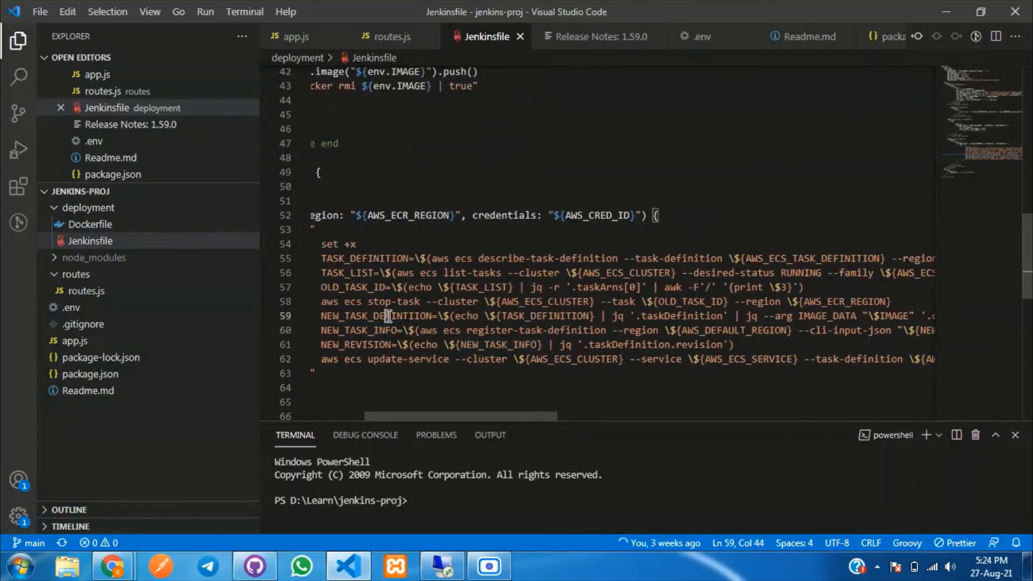
double_click(388, 316)
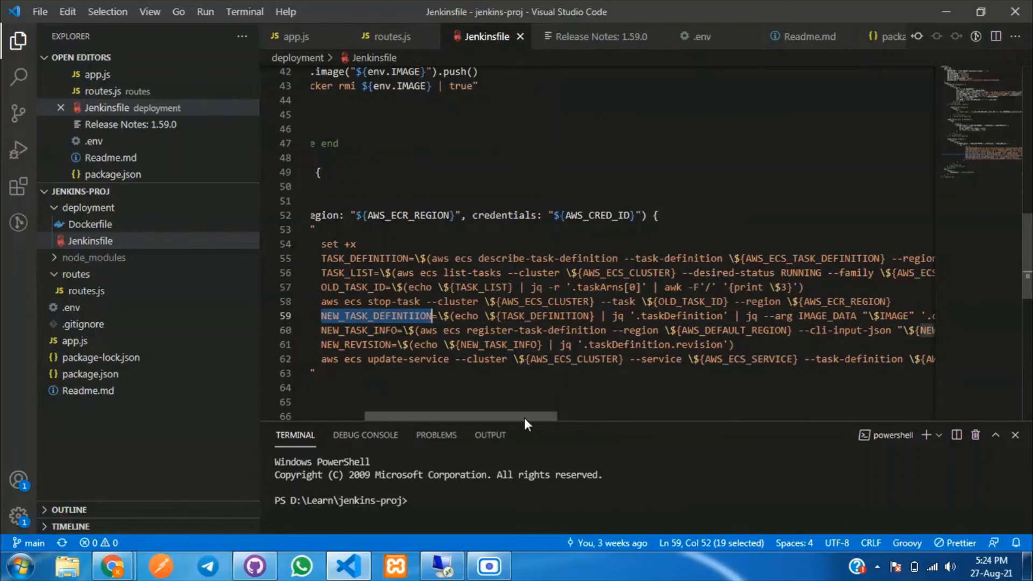
left_click_drag(524, 418, 609, 407)
left_click_drag(505, 418, 445, 419)
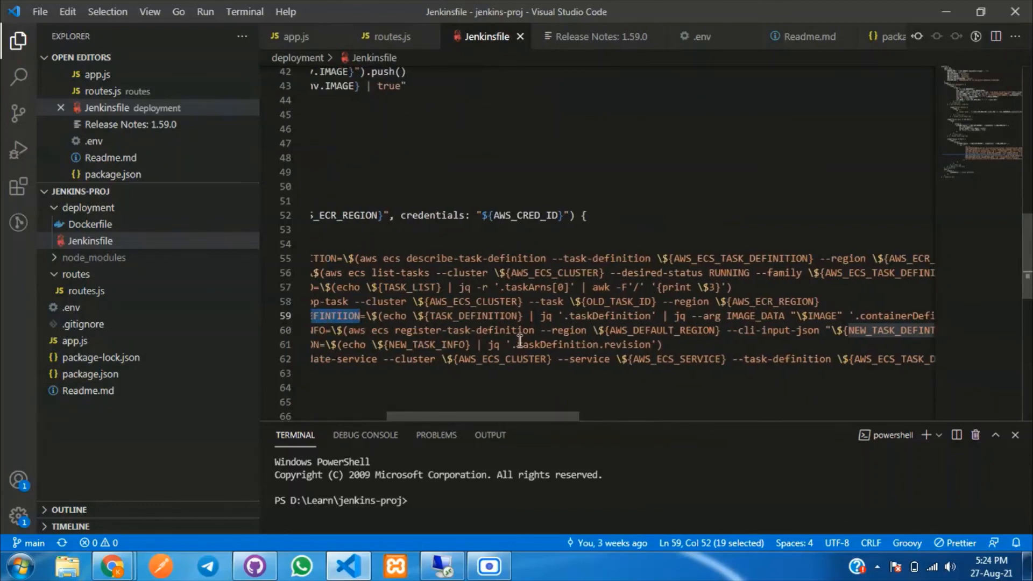
double_click(882, 330)
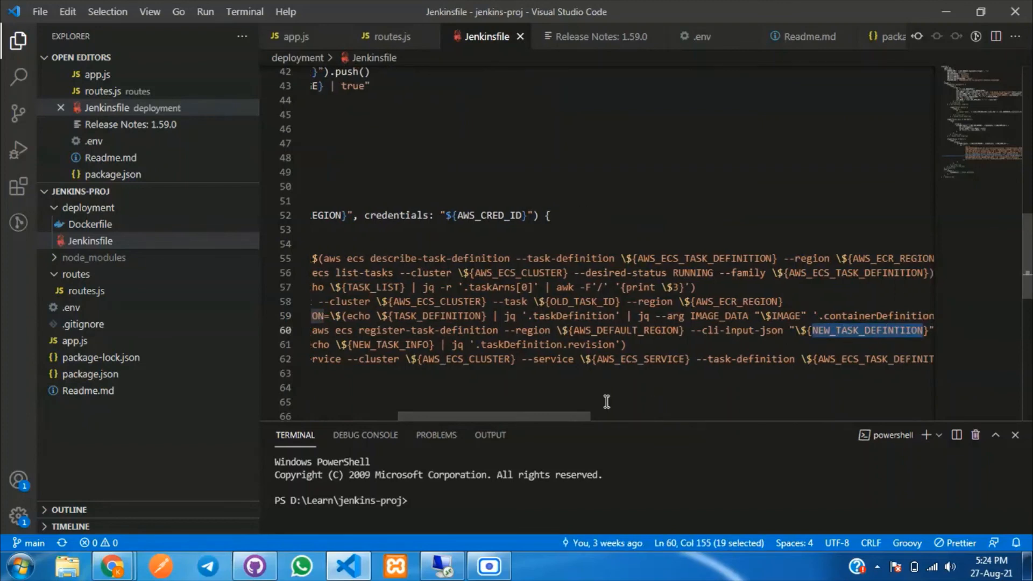
left_click_drag(563, 414, 489, 415)
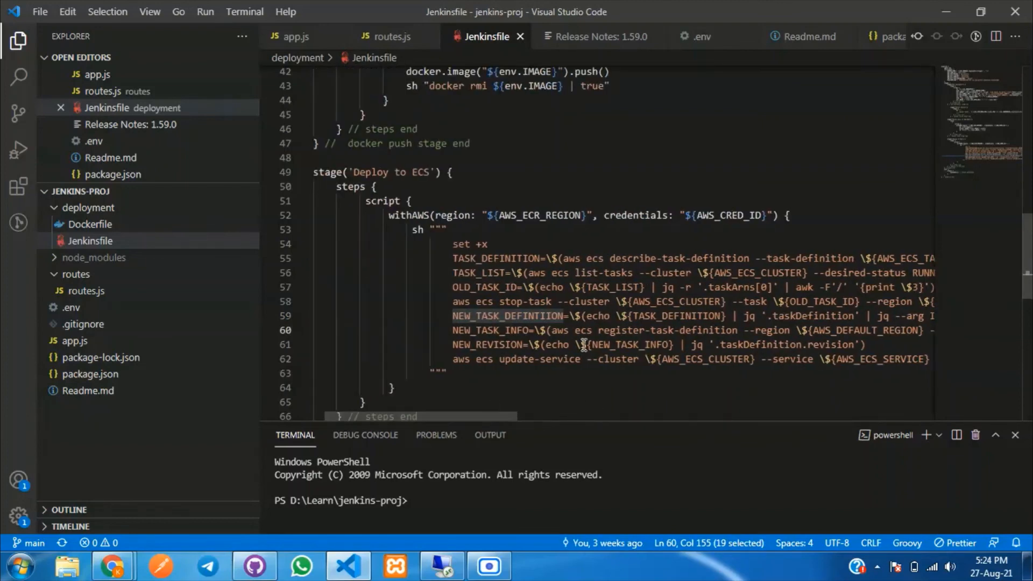
- Examine how the NEW_REVISION line pipes NEW_TASK_INFO through jq to extract taskDefinition.revision
left_click(618, 330)
double_click(501, 332)
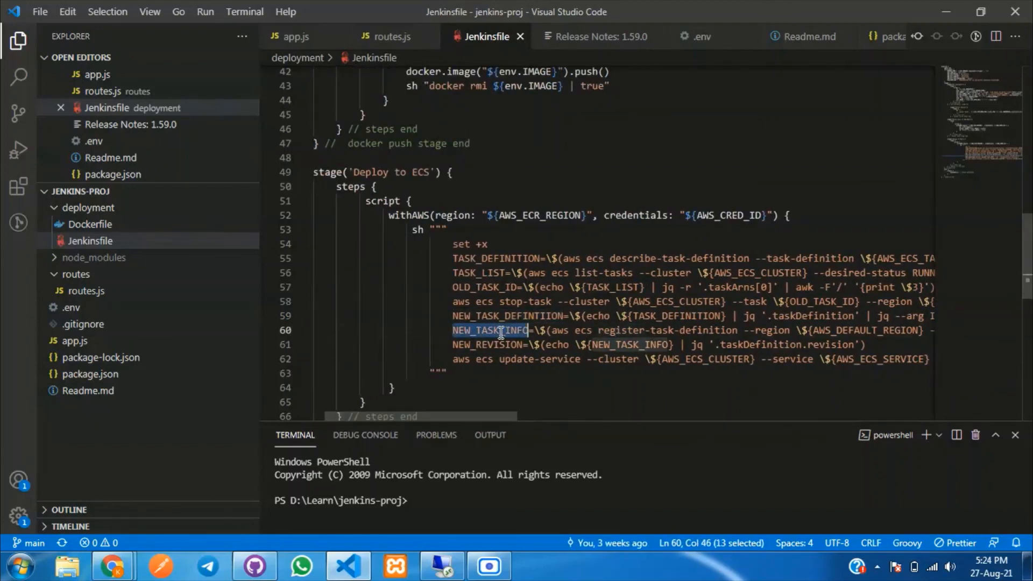
left_click(495, 329)
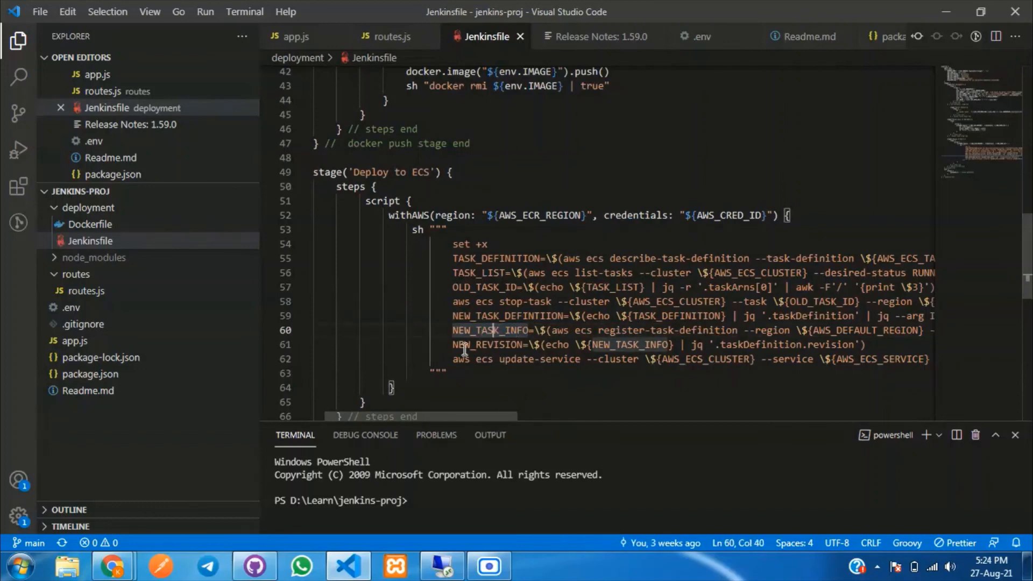
left_click_drag(454, 347, 521, 343)
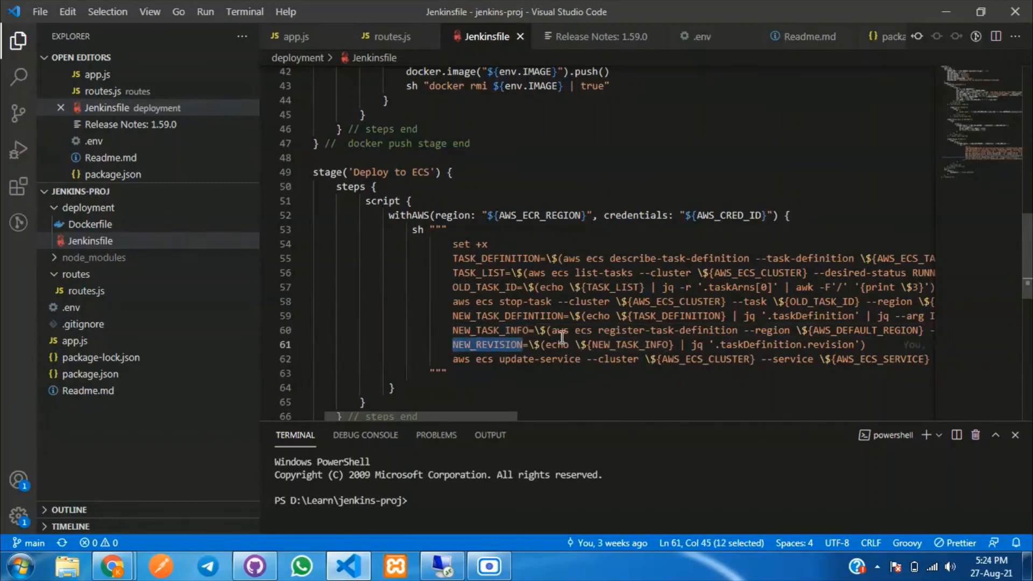
double_click(626, 345)
double_click(832, 344)
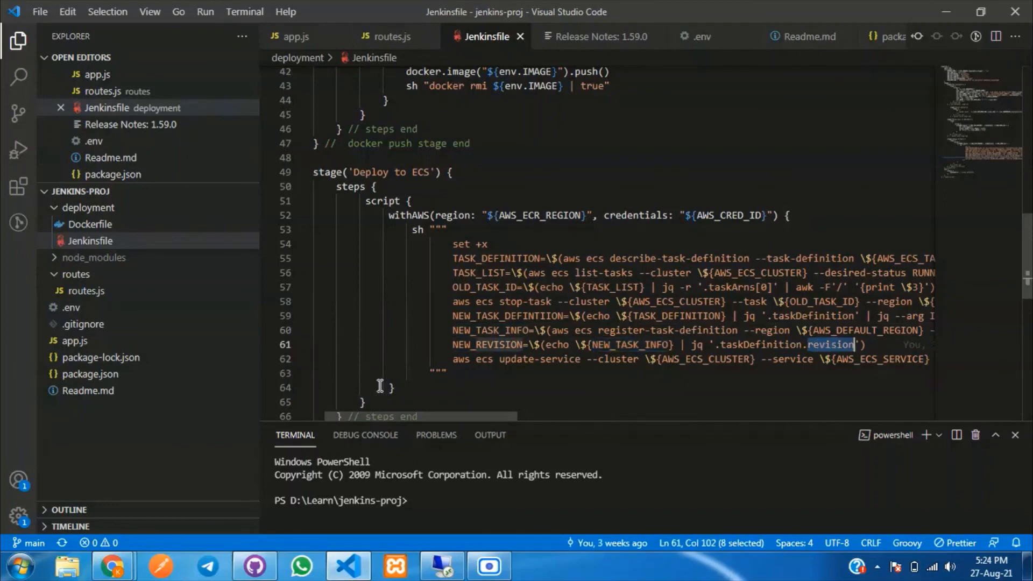
- Switch to Chrome and compare the revision field in the mytask definition's JSON with the revision number in its title
left_click(124, 568)
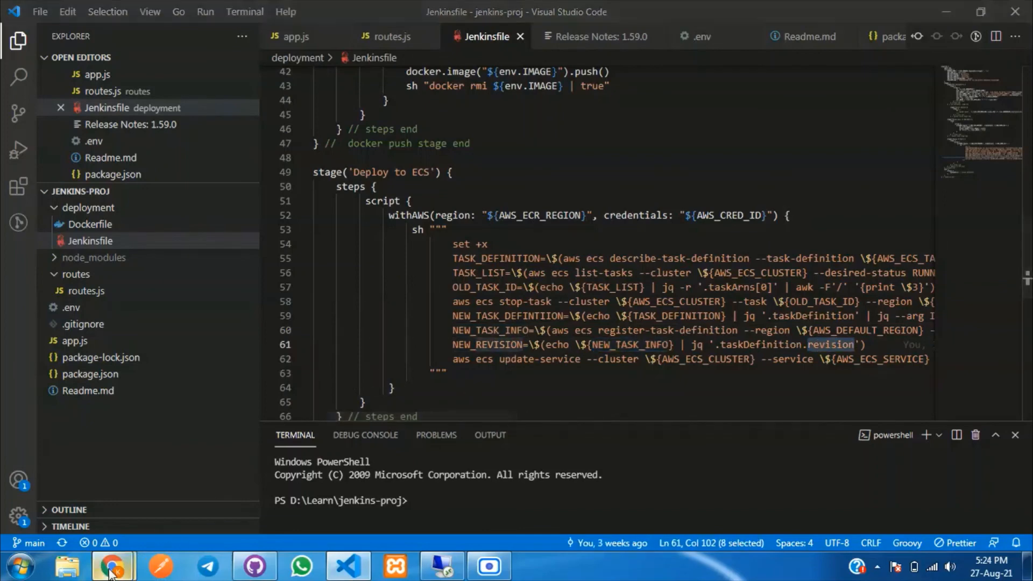
scroll(389, 428, "down", 5)
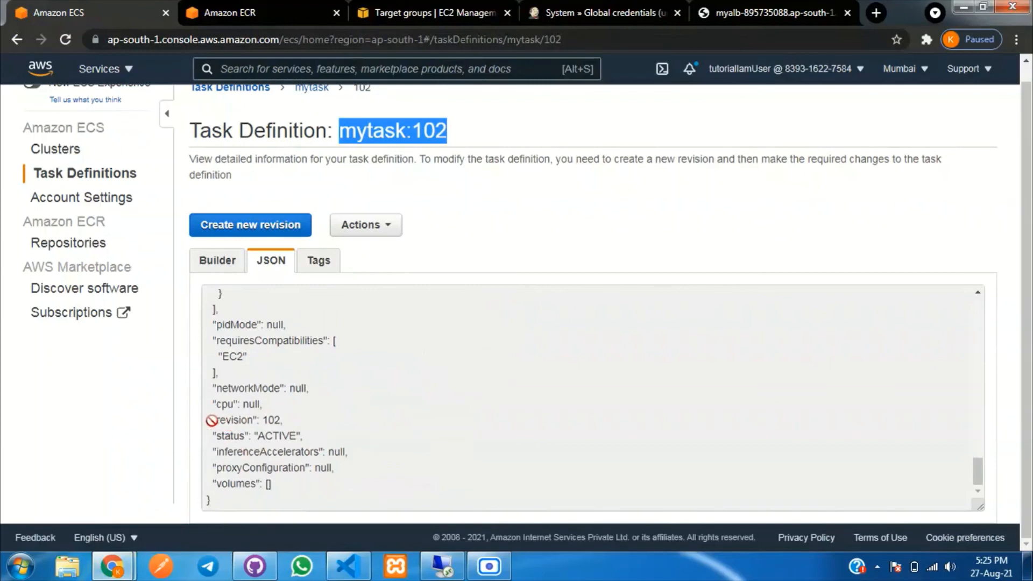
left_click_drag(213, 420, 279, 418)
double_click(271, 420)
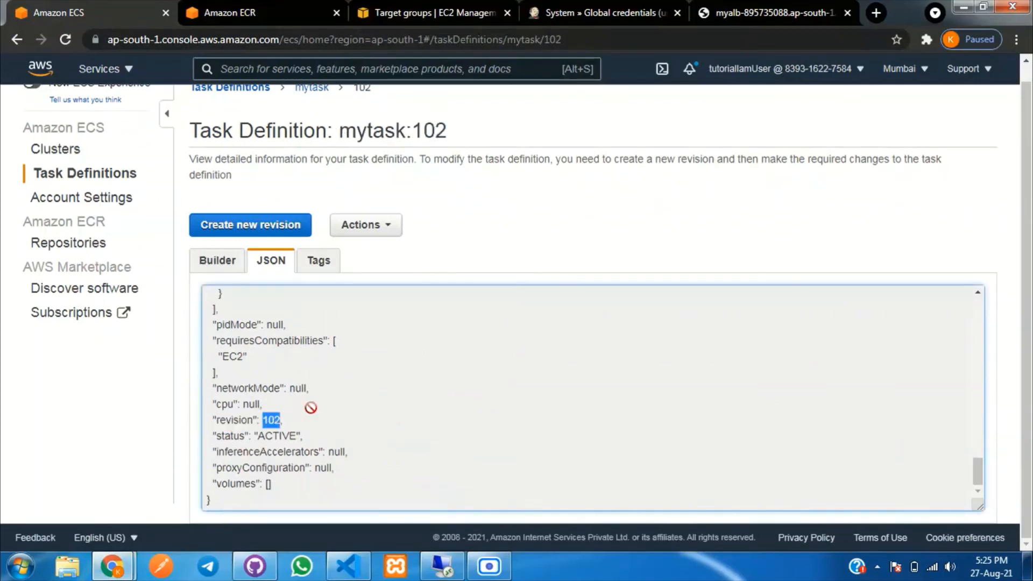
left_click_drag(414, 129, 454, 131)
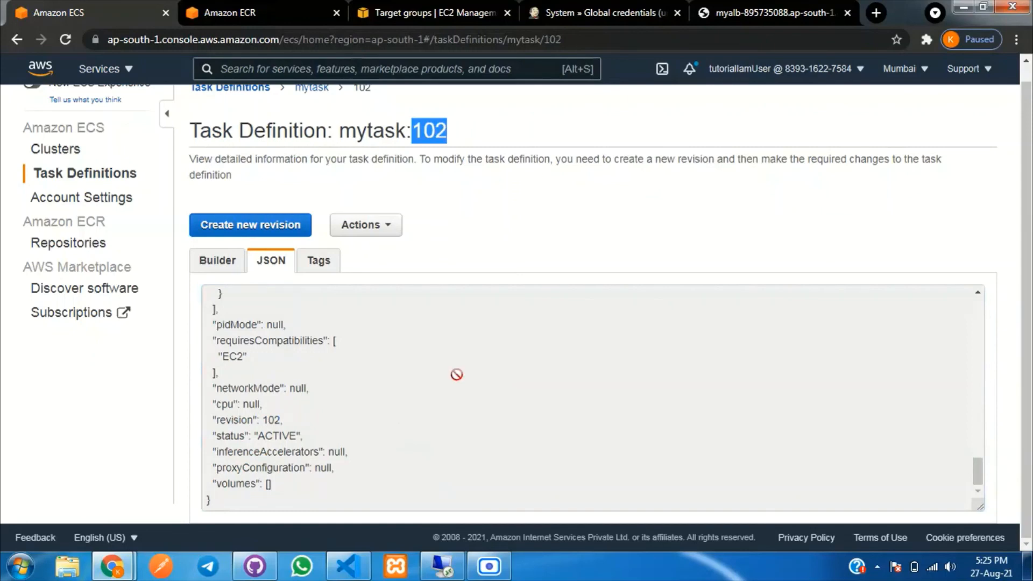
- Switch to VS Code and examine the update-service line, tracing how its --task-definition argument combines AWS_ECS_TASK_DEFINITION with NEW_REVISION
left_click(347, 571)
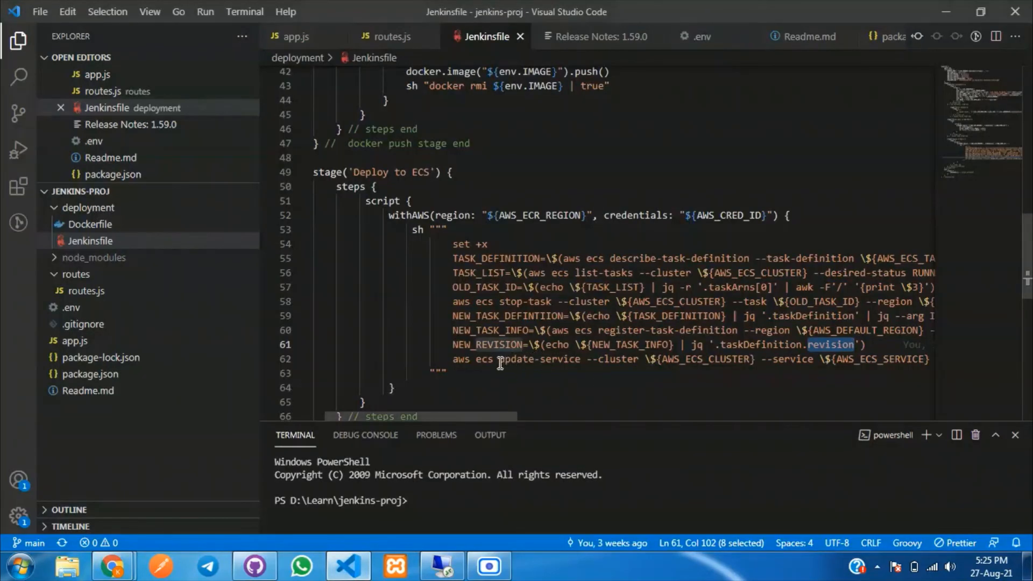
left_click_drag(500, 363, 581, 360)
left_click(573, 374)
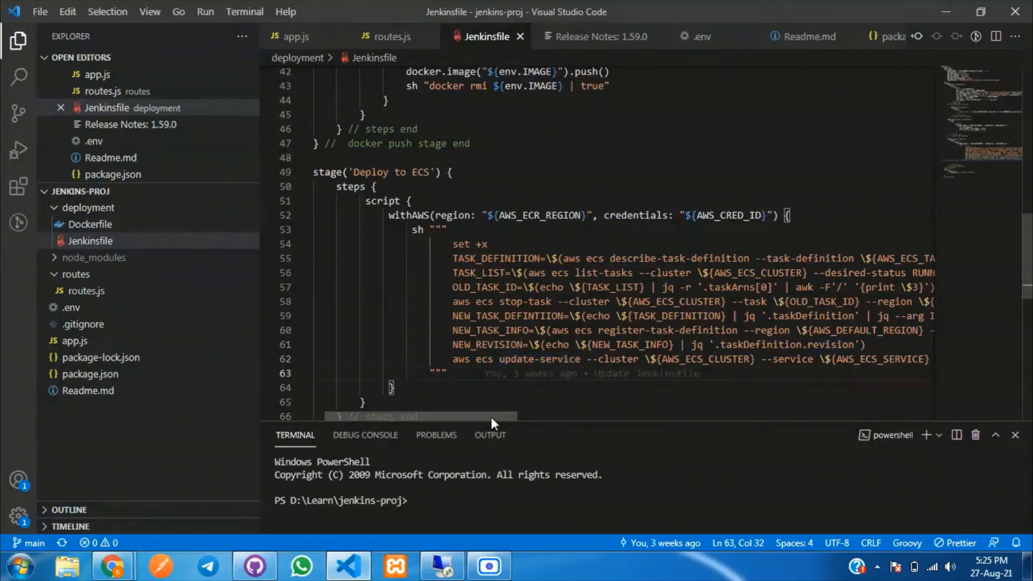
left_click_drag(492, 417, 531, 415)
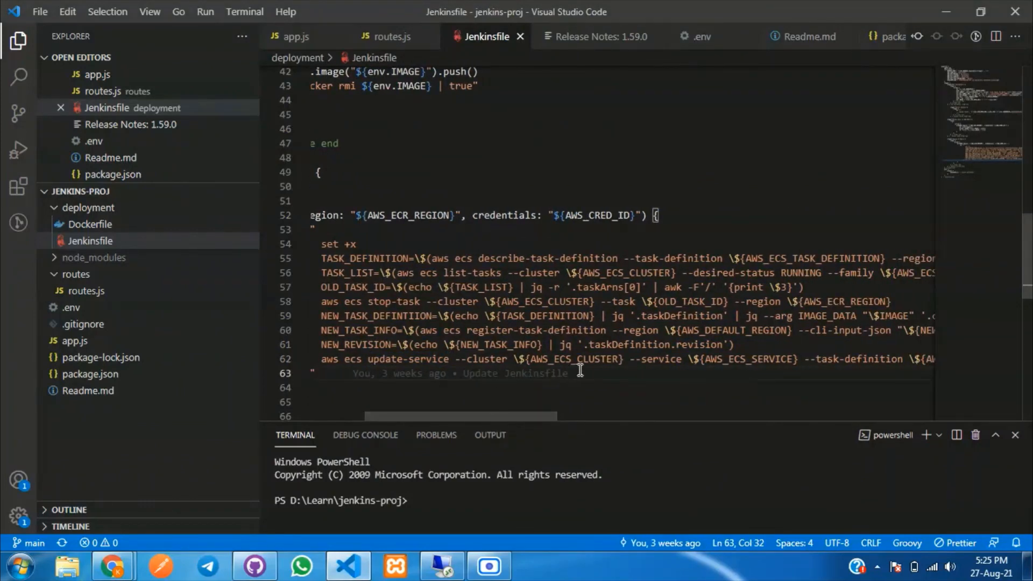
key("Down")
key("Down")
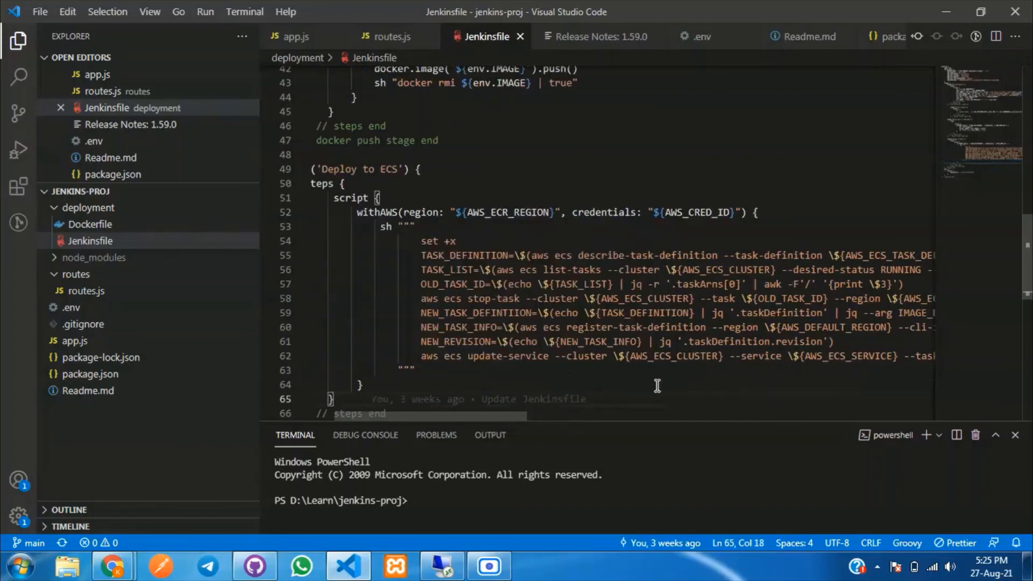
left_click_drag(512, 414, 603, 415)
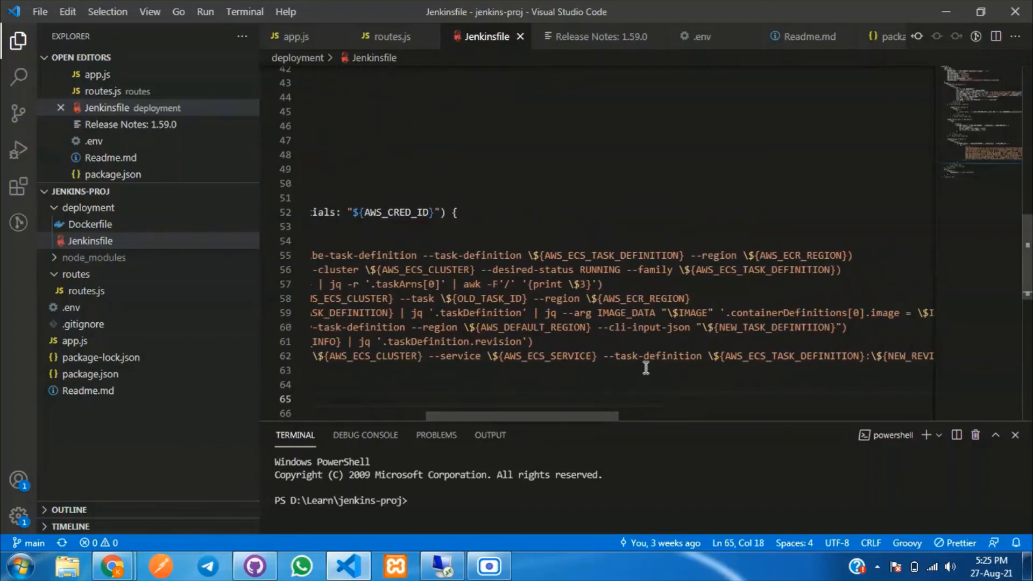
double_click(772, 356)
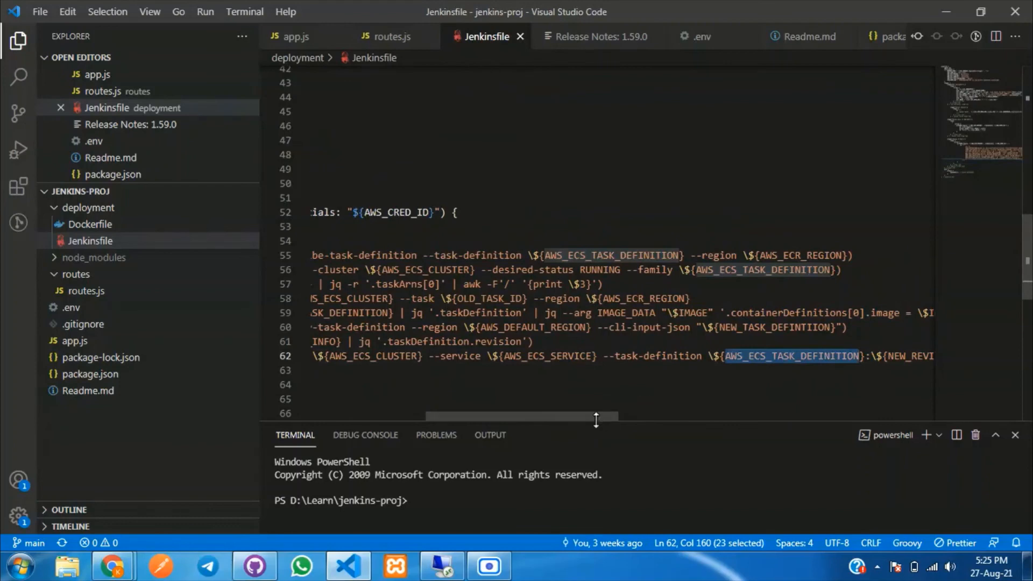
left_click_drag(596, 415, 673, 414)
double_click(673, 356)
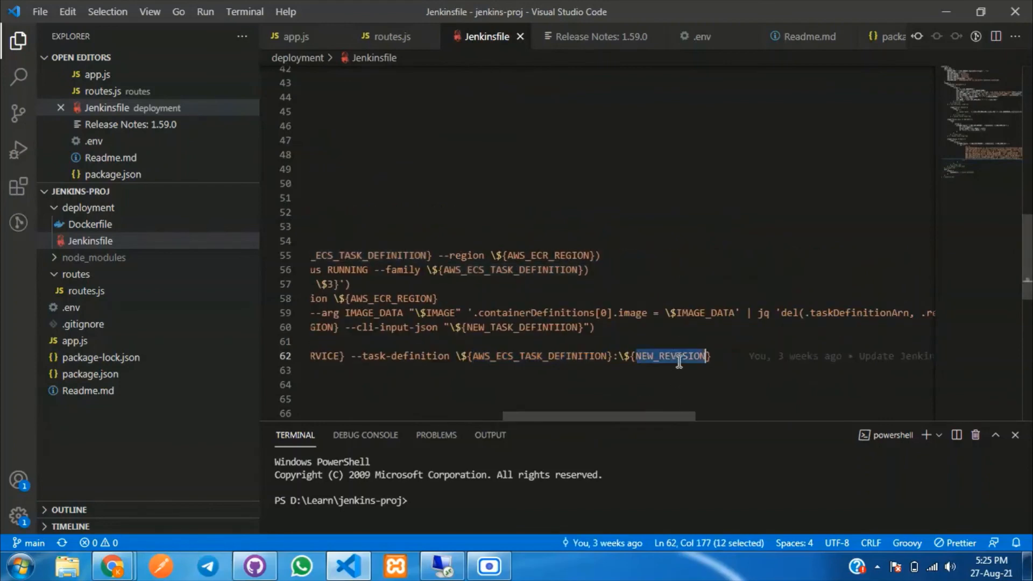
- Relate NEW_REVISION to the revision field of the mytask JSON in Chrome, and return to the end of the deploy script in VS Code
mouse_move(112, 565)
left_click(82, 514)
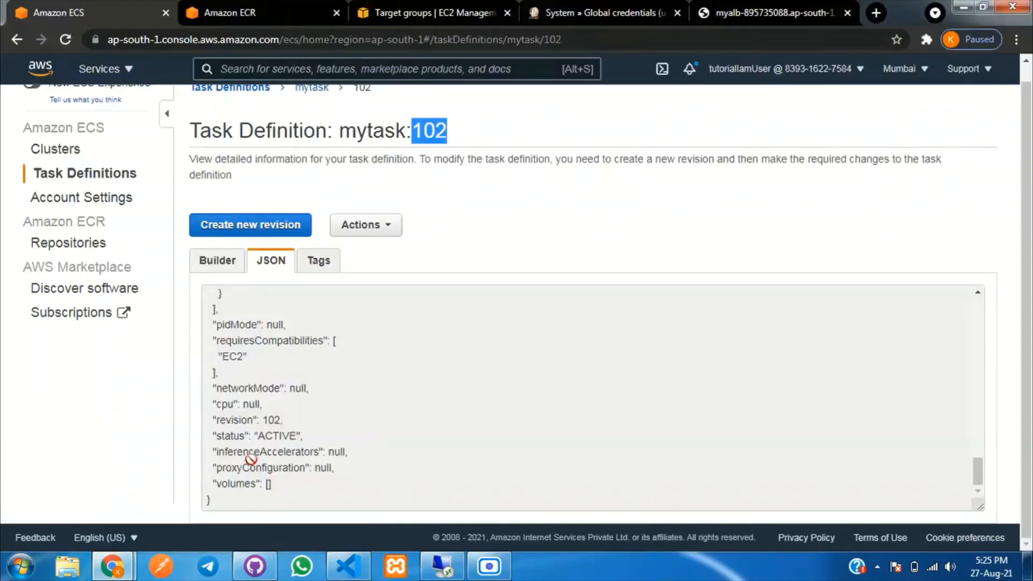
double_click(271, 420)
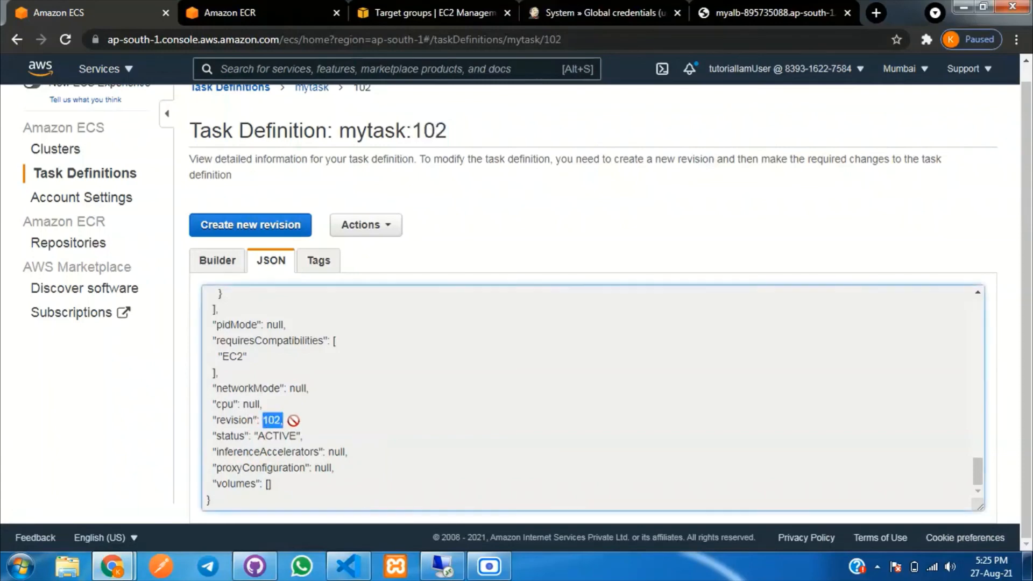
left_click(347, 566)
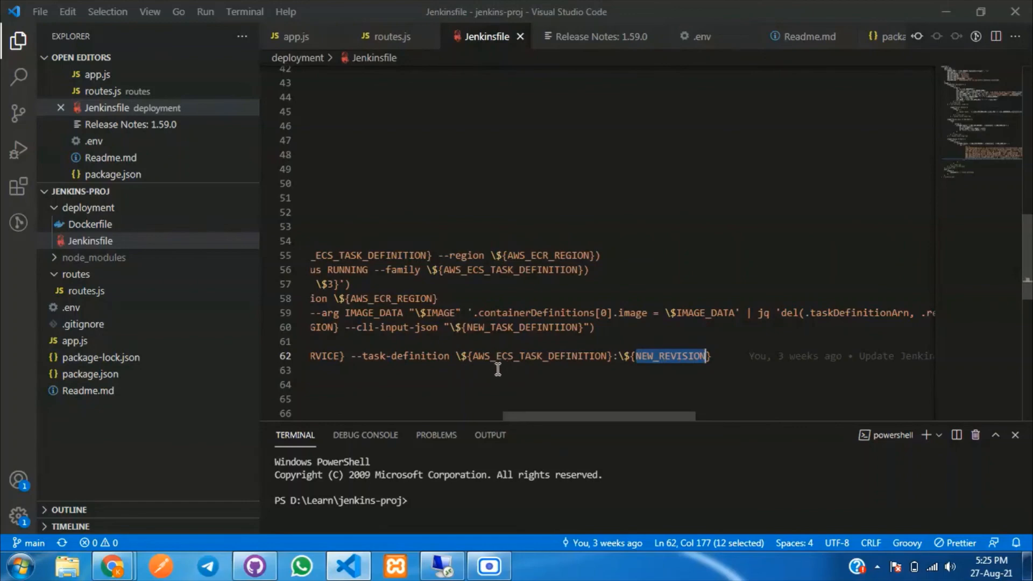
left_click(718, 371)
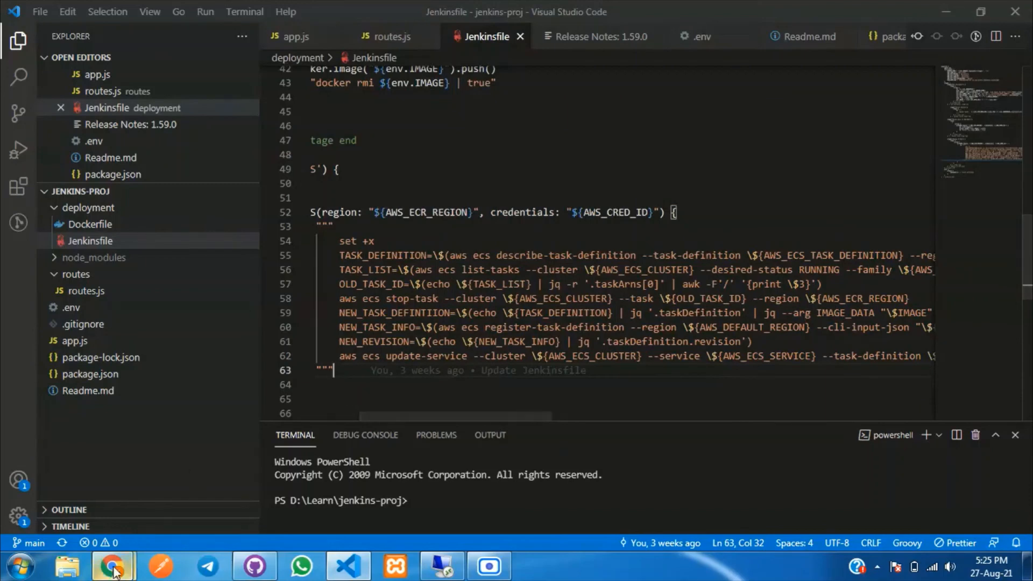
- Switch to Chrome and view the load balancer's myservice-1 page
mouse_move(112, 566)
left_click(107, 519)
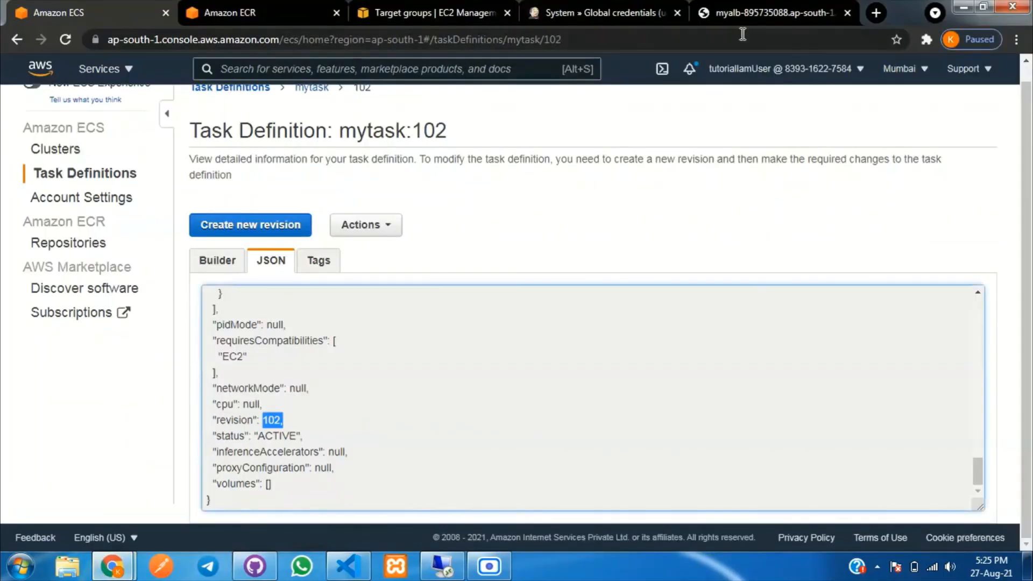
left_click(769, 12)
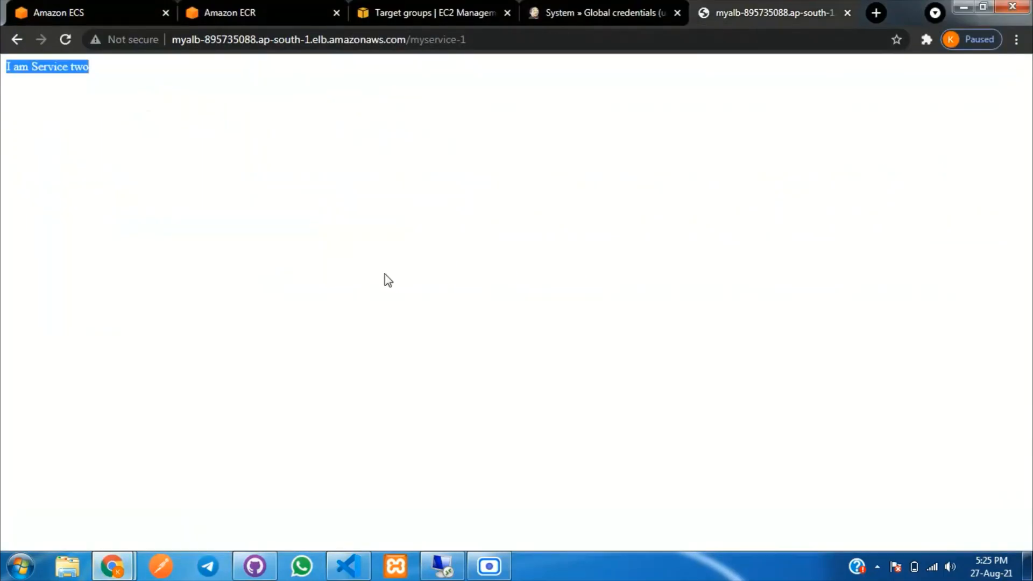